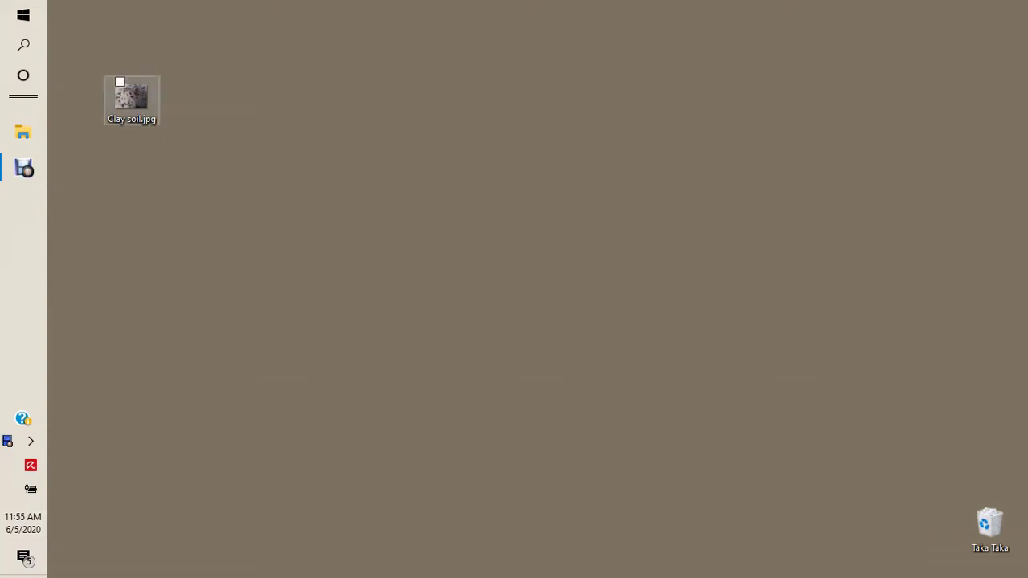
Launch ImageJ and open the image Clay soil.jpg from the Desktop
left_click(23, 14)
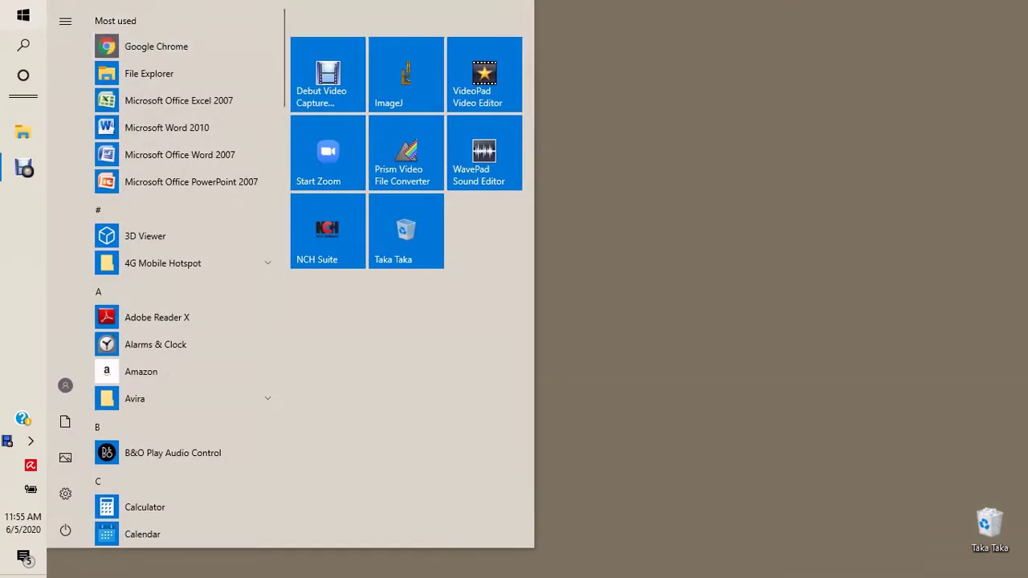
left_click(406, 75)
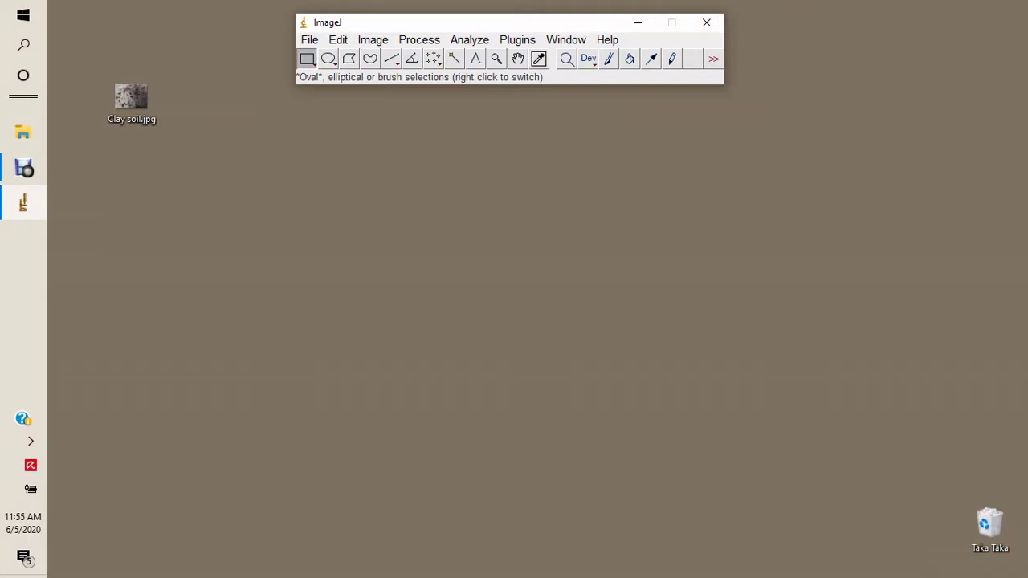
left_click(309, 39)
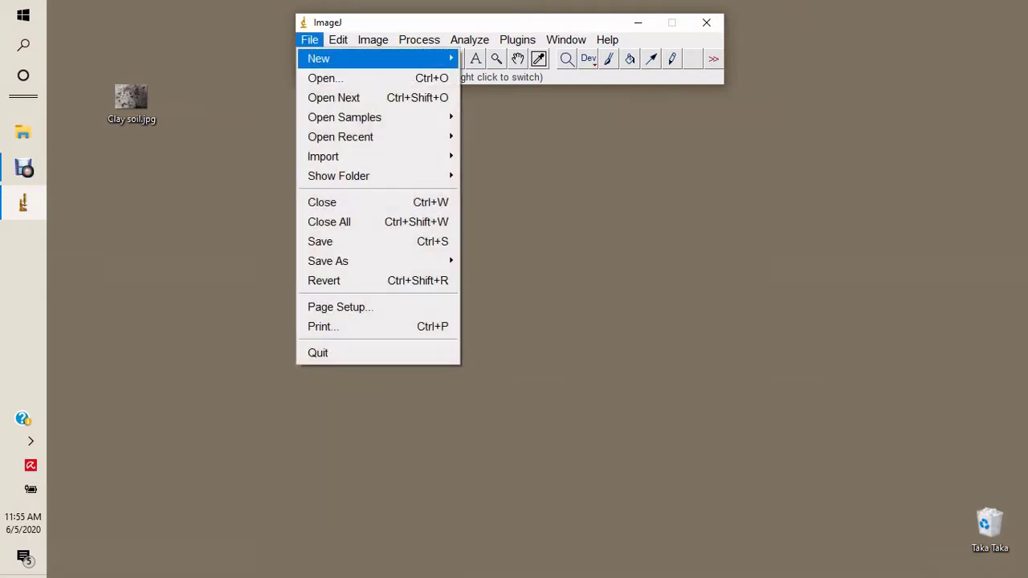
left_click(321, 76)
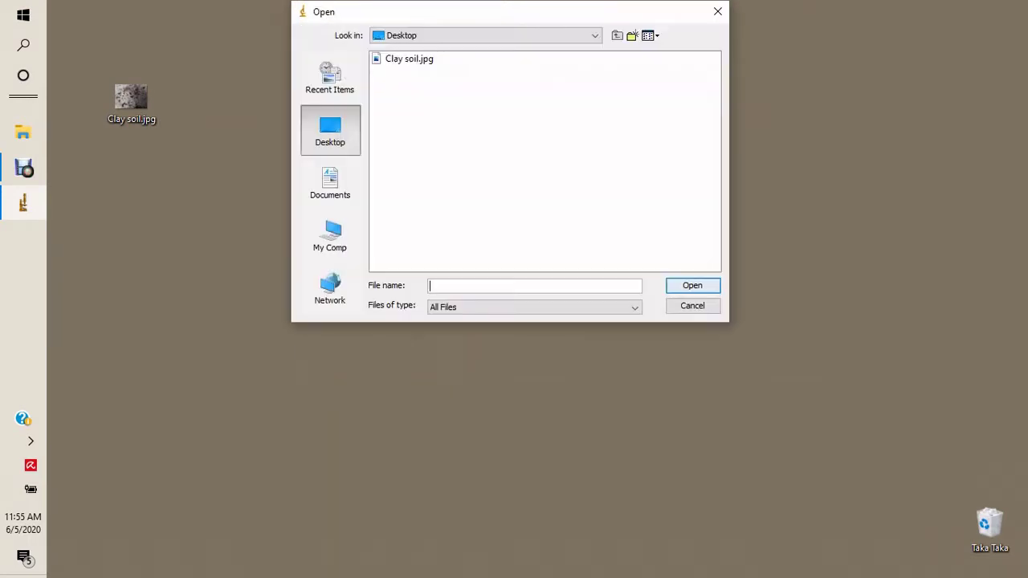
double_click(394, 57)
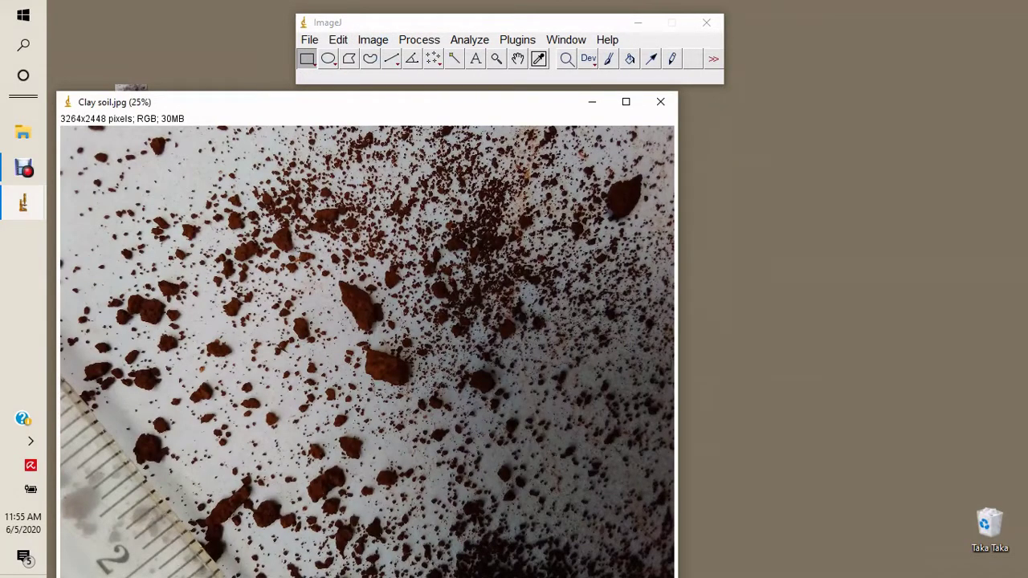
Draw a straight line about 336 pixels long along the ruler's graduations near the 2 mark in the soil image
left_click(496, 59)
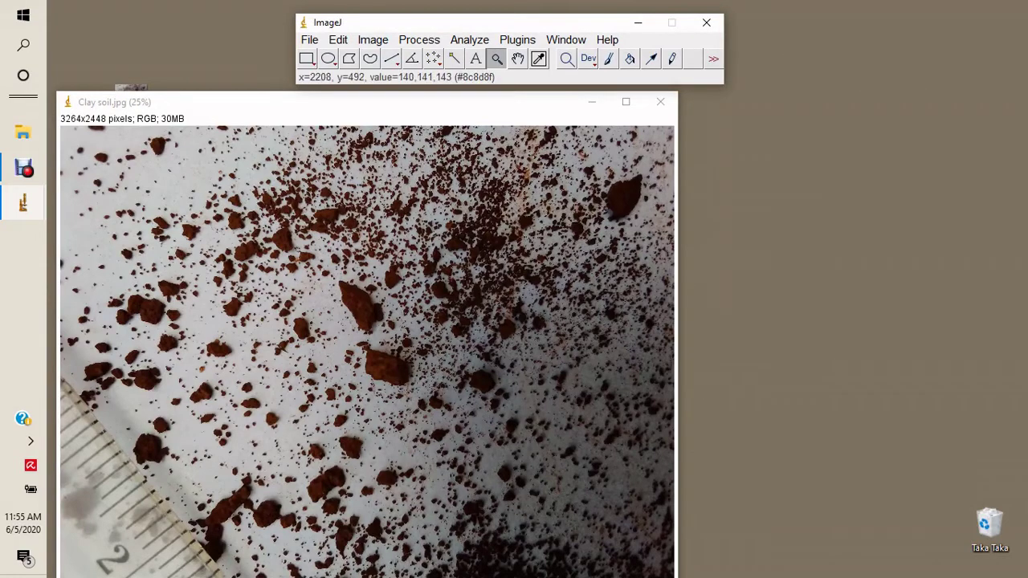
left_click(503, 224)
right_click(411, 329)
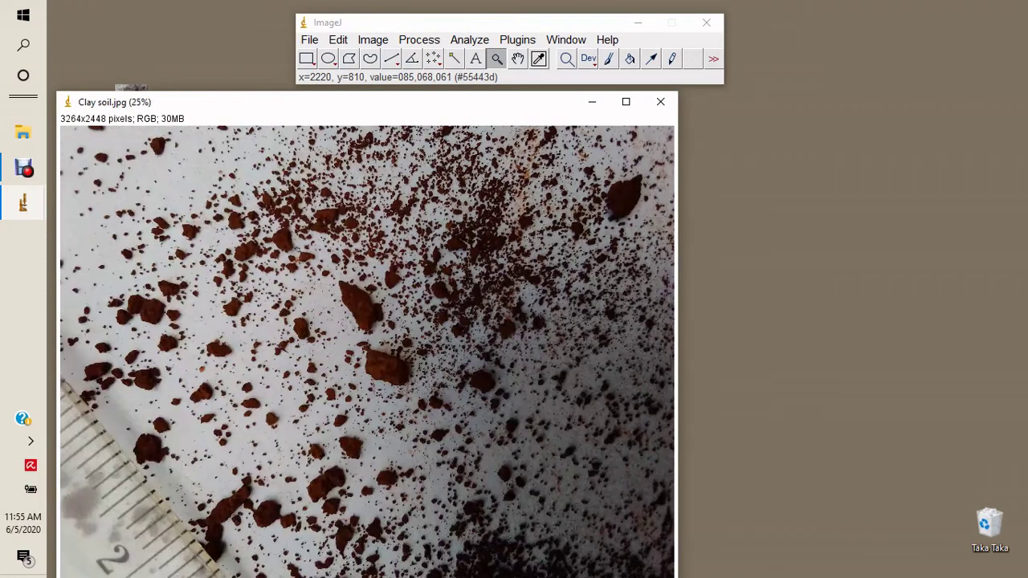
right_click(412, 329)
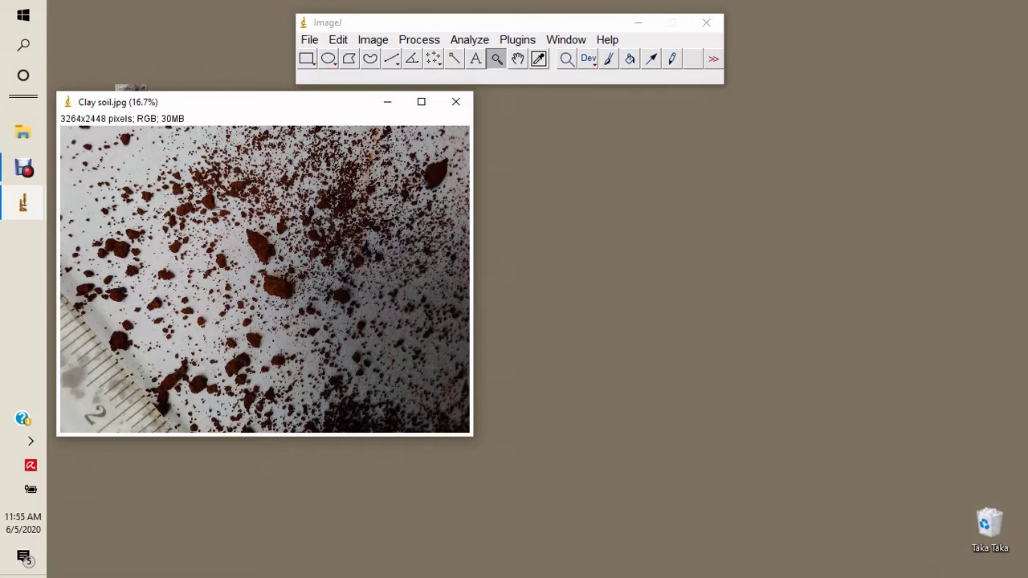
left_click_drag(201, 103, 266, 115)
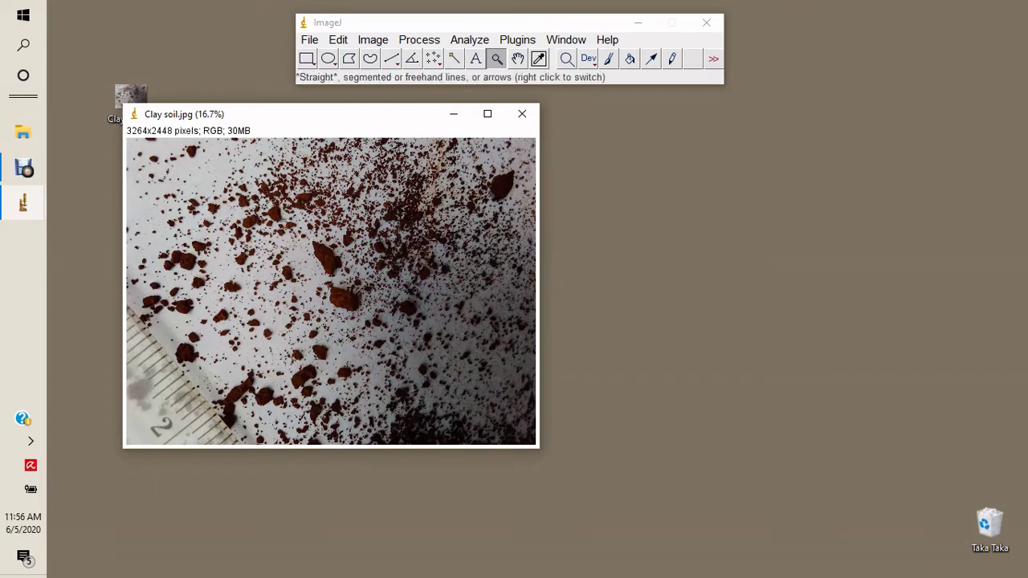
left_click(391, 59)
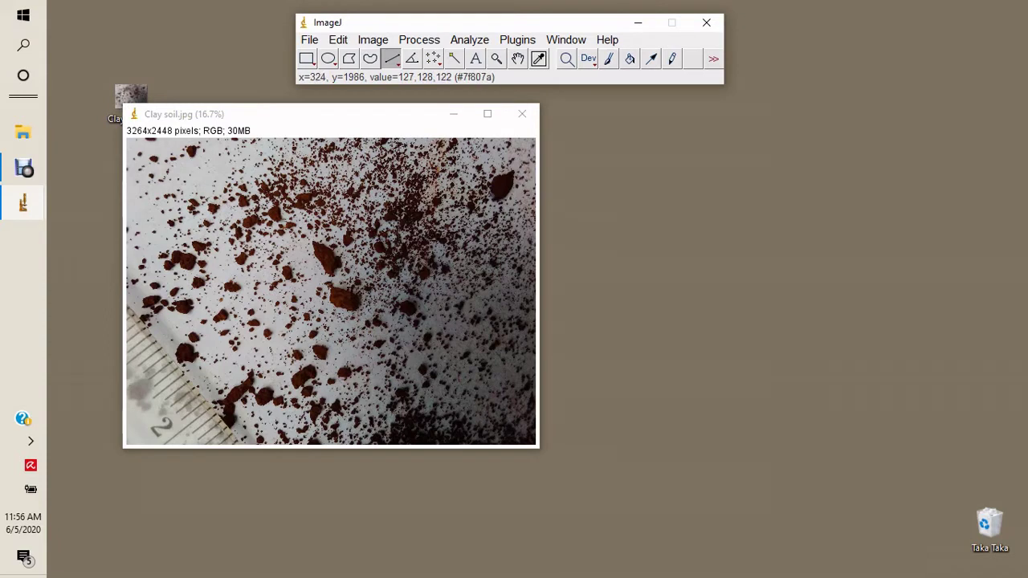
left_click_drag(167, 387, 193, 419)
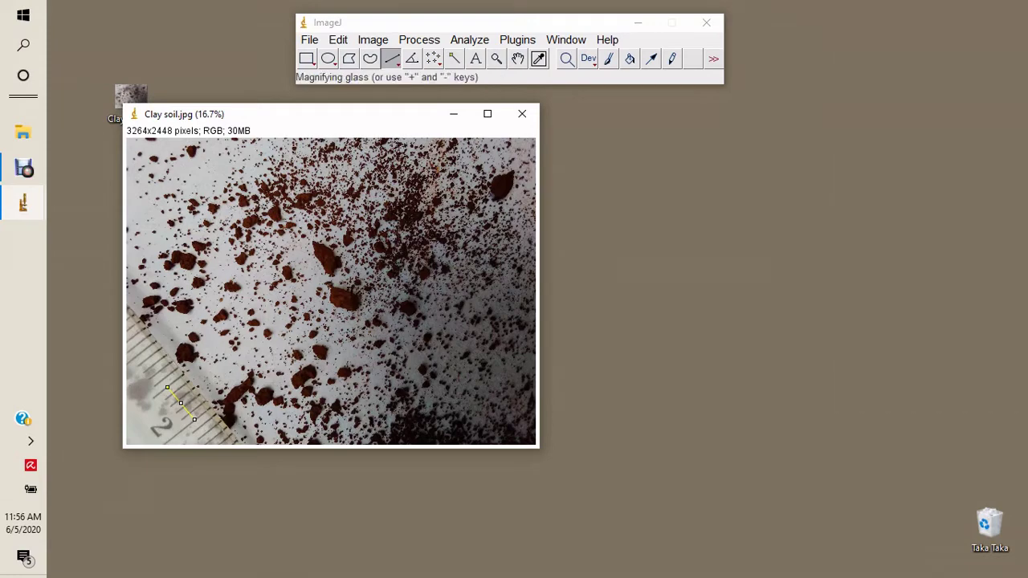
Set the image scale from the drawn line, with a known distance of 5 and mm as the unit of length
left_click(469, 40)
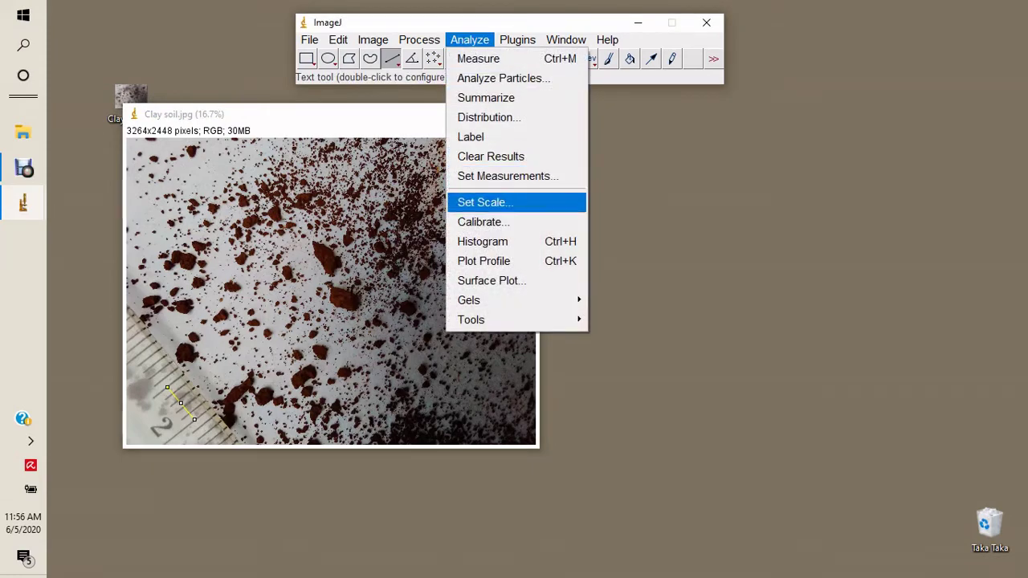
left_click(484, 202)
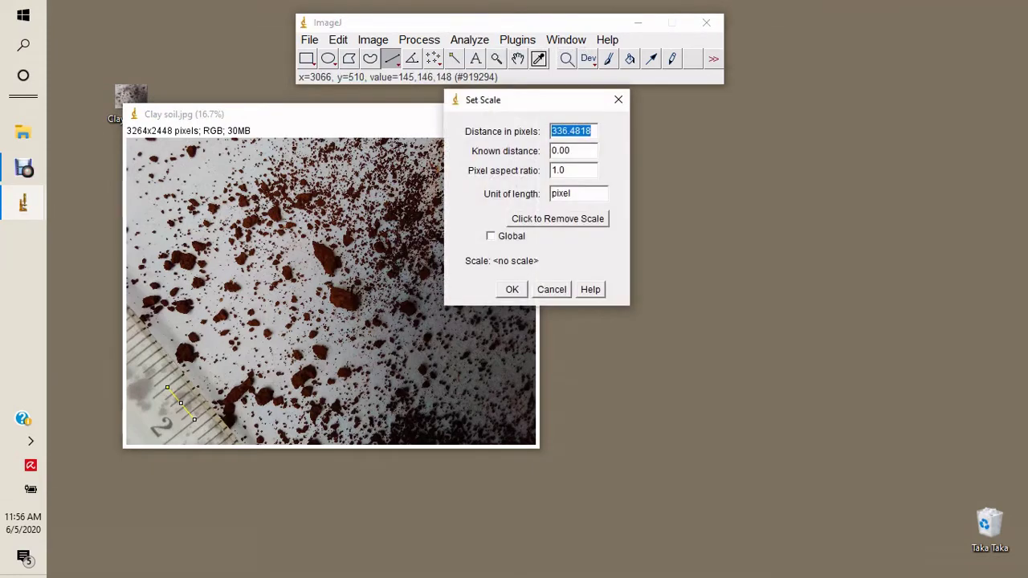
key("Tab")
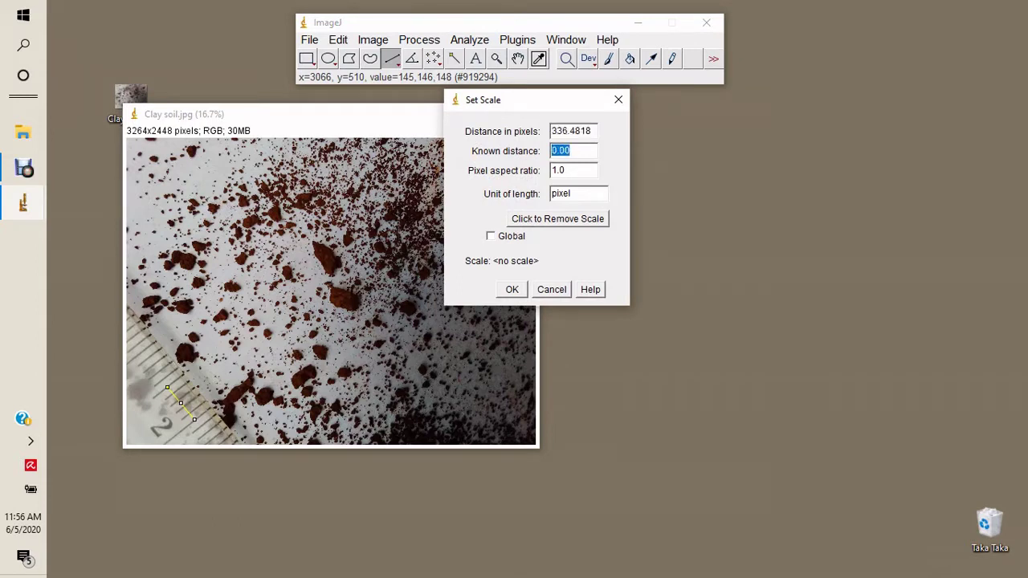
type("5")
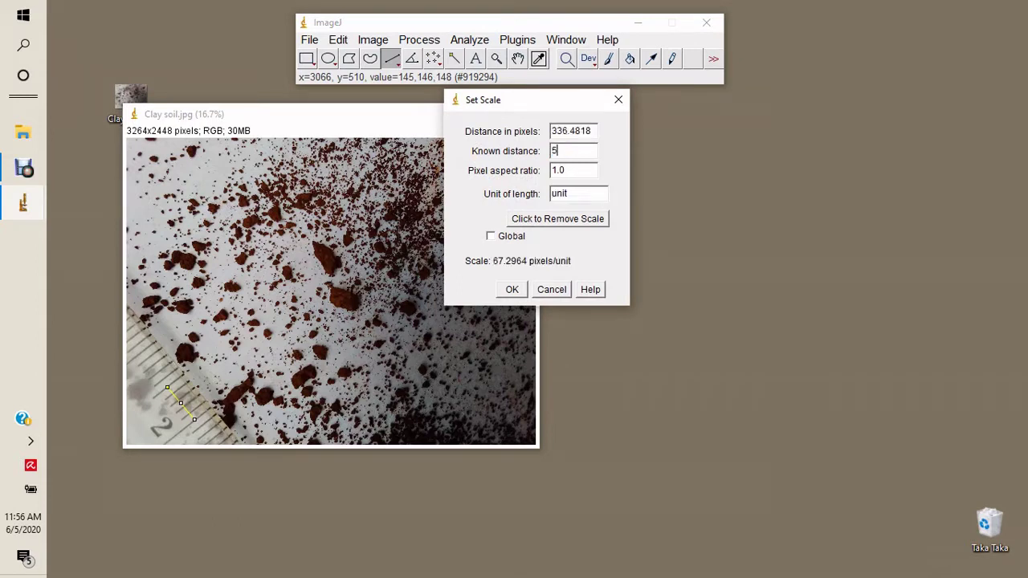
key("Tab")
key("Tab")
type("mm")
key("Return")
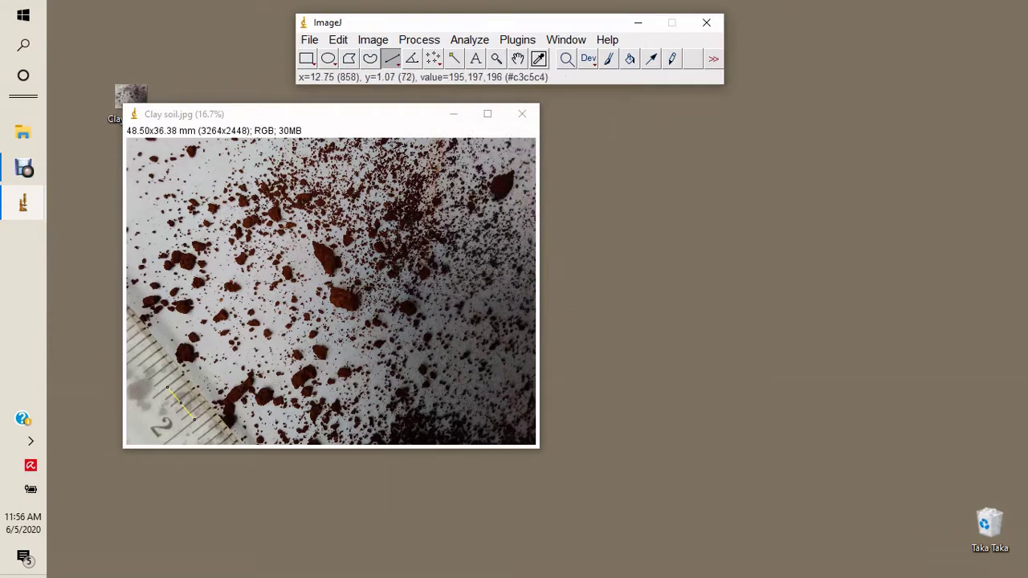
Crop the image to a rectangle of about 37.5 by 31.4 mm that covers the soil particles and leaves out the ruler
left_click(306, 58)
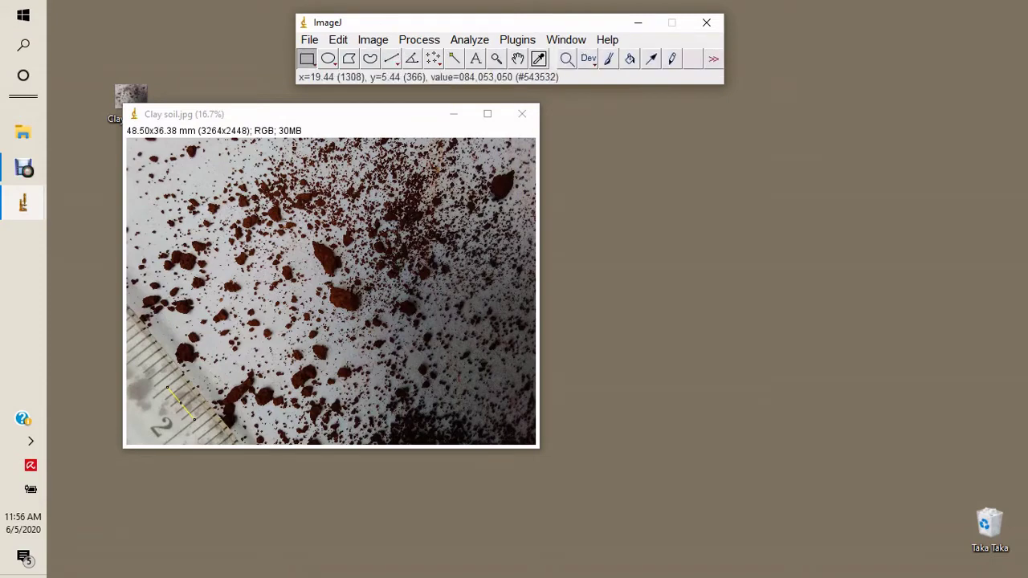
left_click_drag(217, 144, 534, 408)
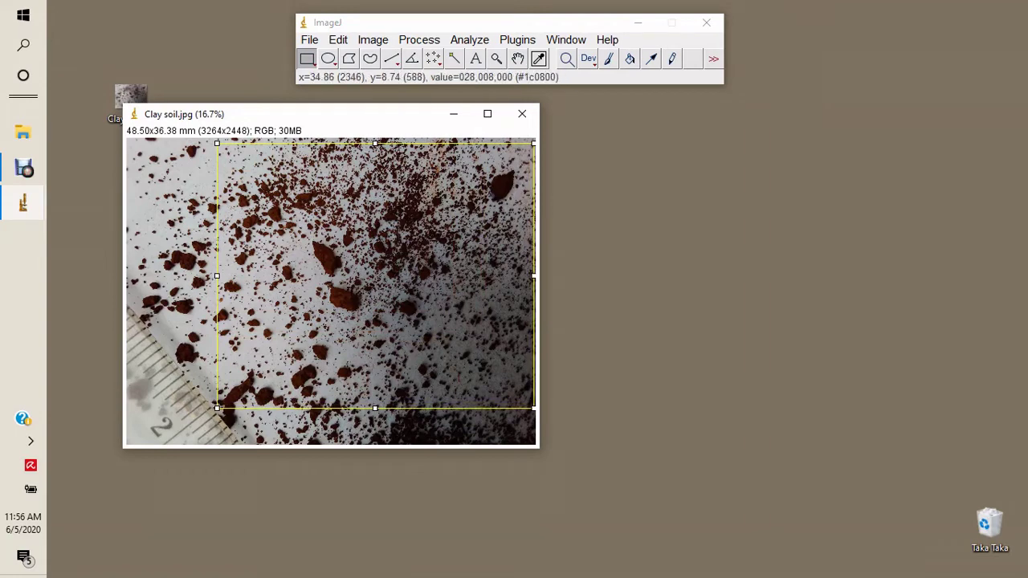
left_click(372, 39)
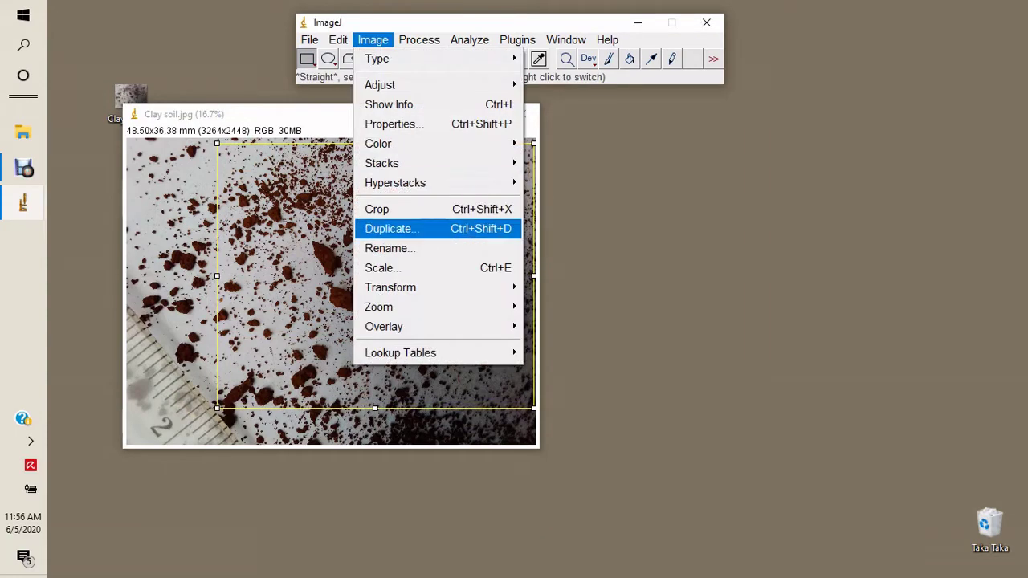
left_click(385, 209)
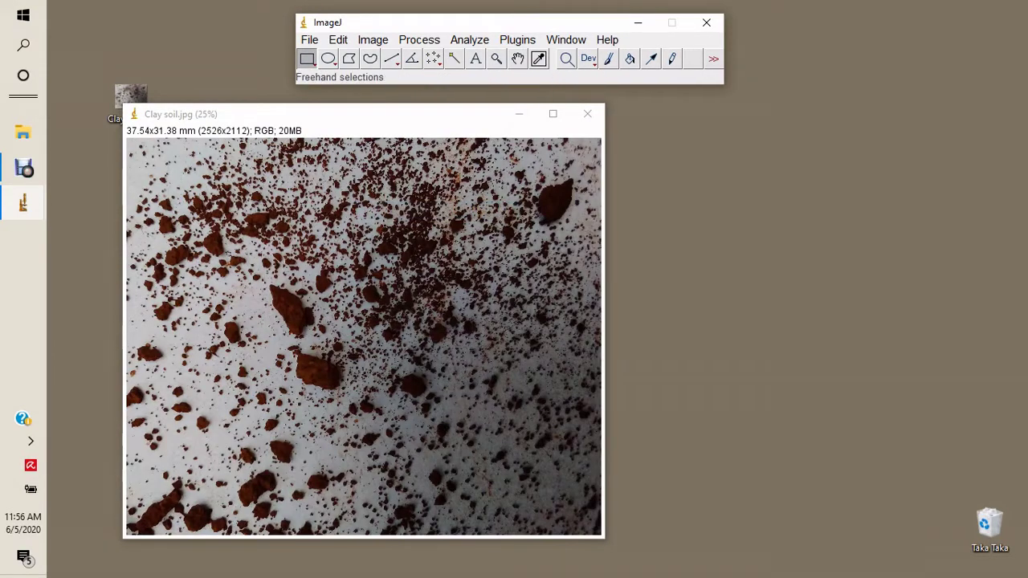
Save the cropped image to the Desktop in TIFF format under the name cropped
left_click(309, 39)
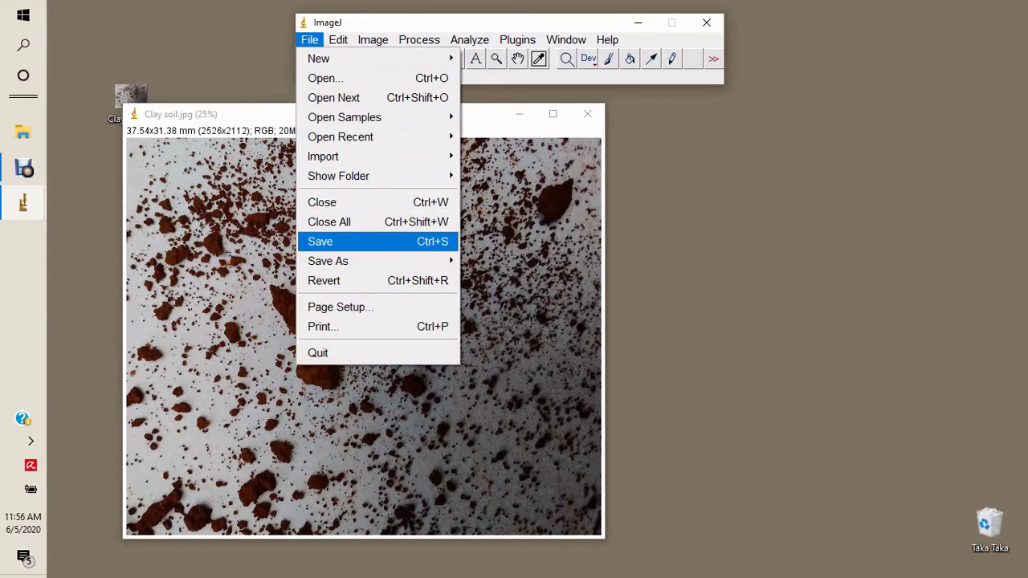
mouse_move(345, 261)
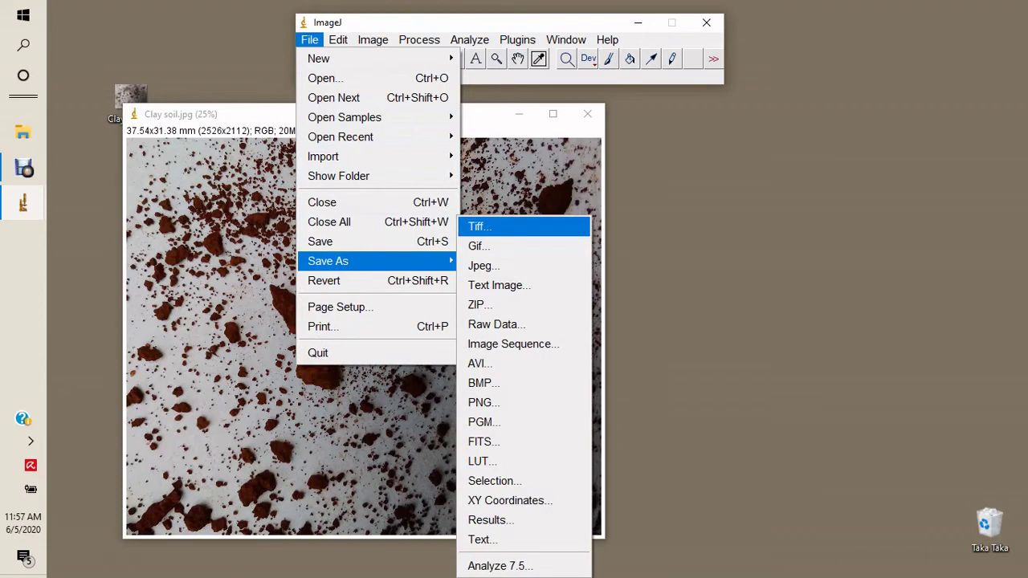
left_click(480, 227)
type("cropped")
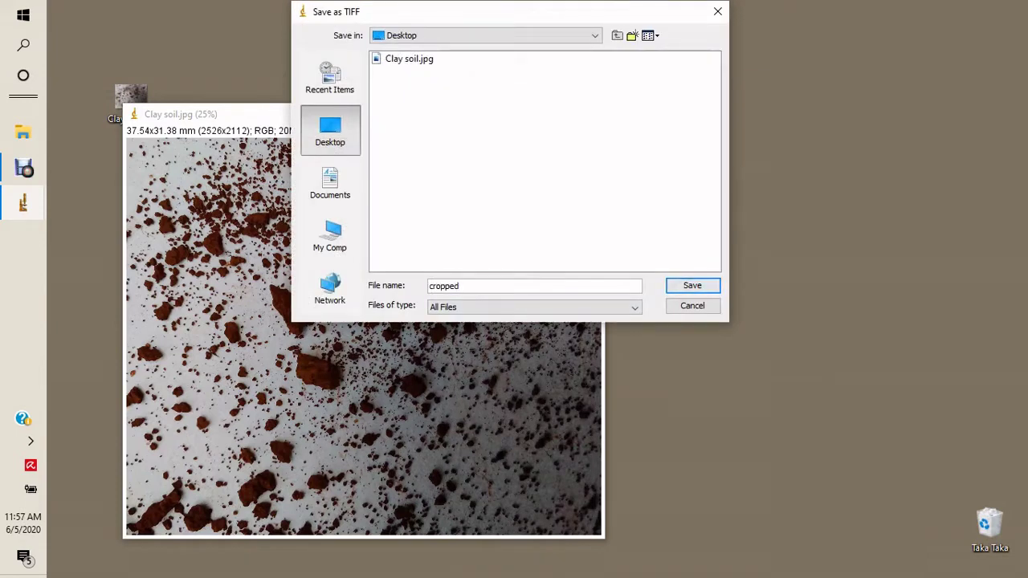
left_click(692, 285)
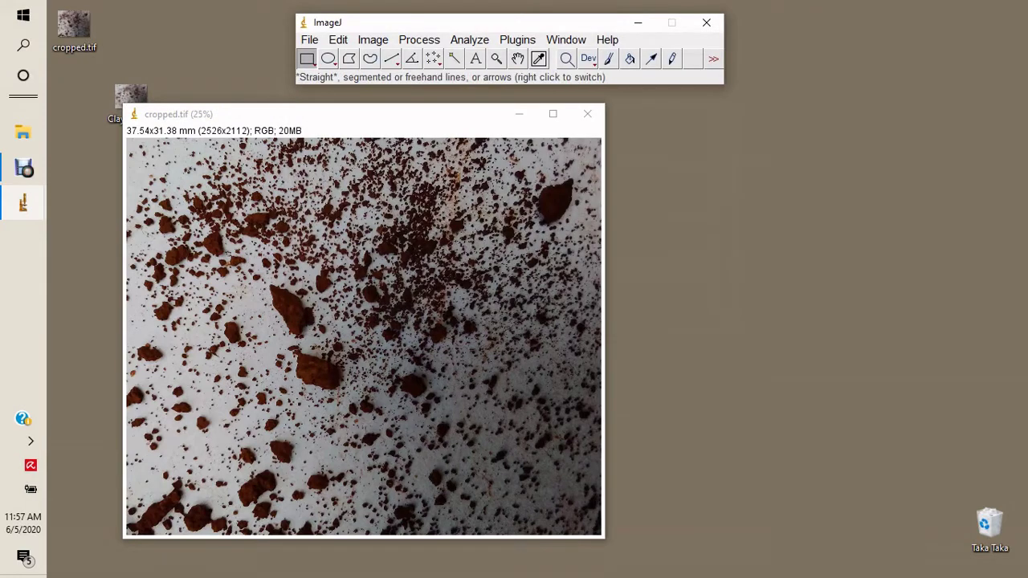
Convert the cropped image to 8-bit
left_click(373, 40)
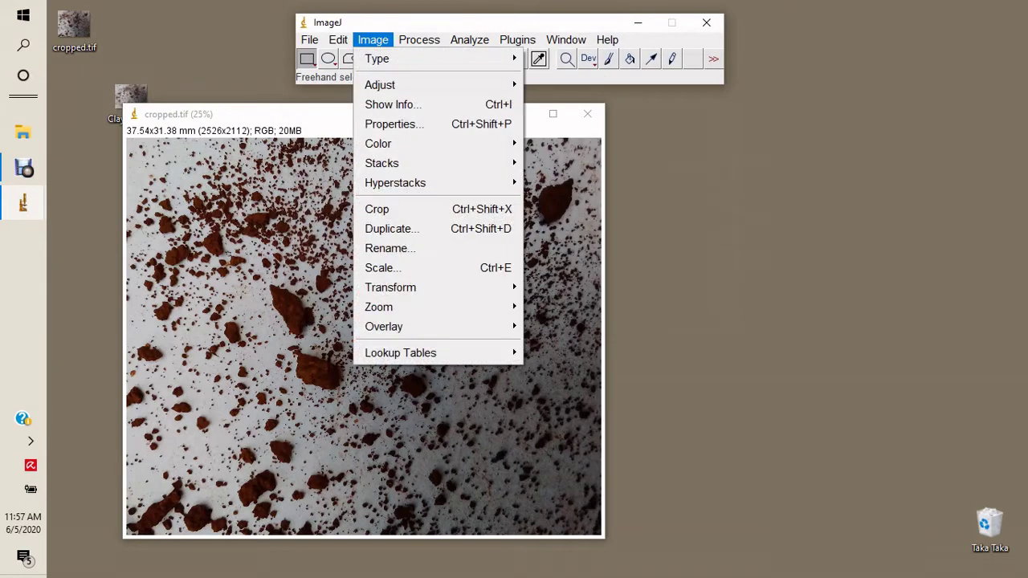
mouse_move(438, 59)
key("Return")
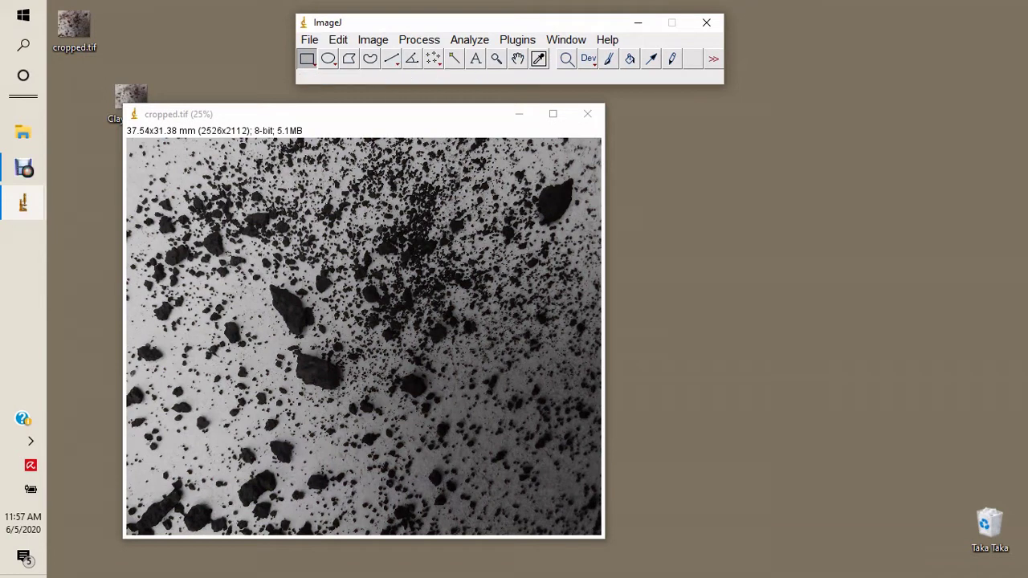
Open the Threshold adjustment for the 8-bit image and place its dialog clear of the image
left_click(372, 39)
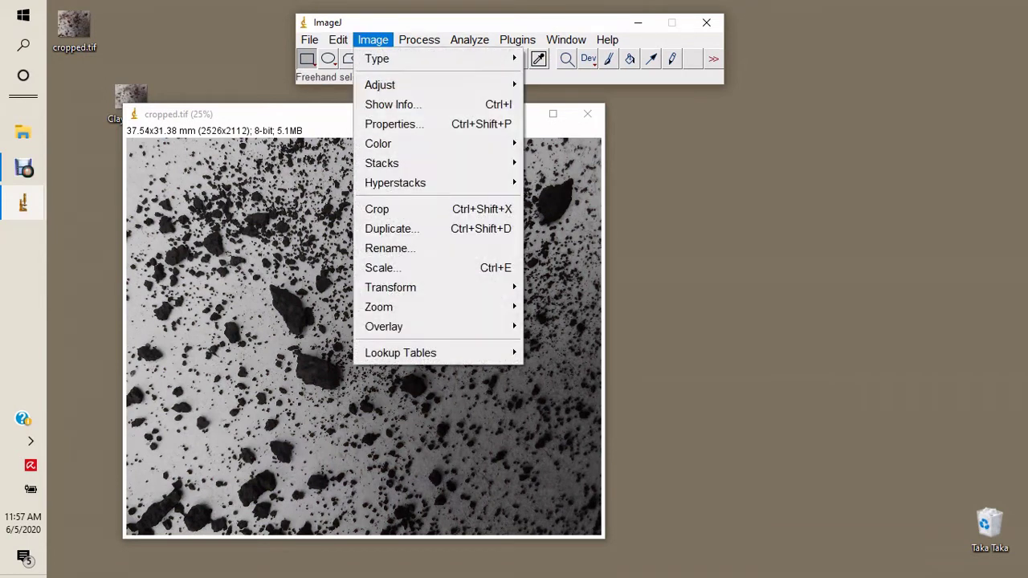
mouse_move(380, 84)
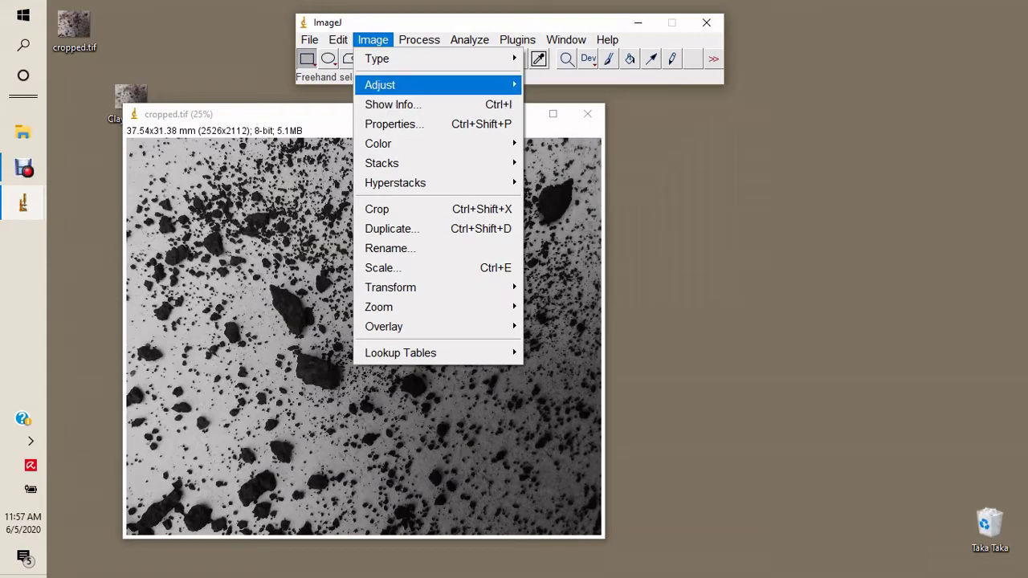
left_click(562, 143)
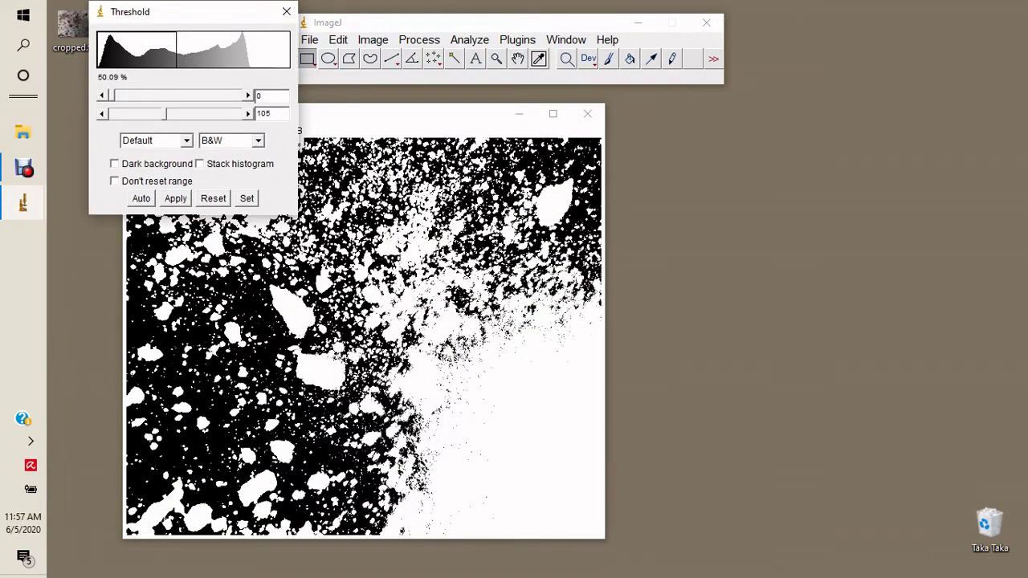
left_click_drag(210, 11, 800, 111)
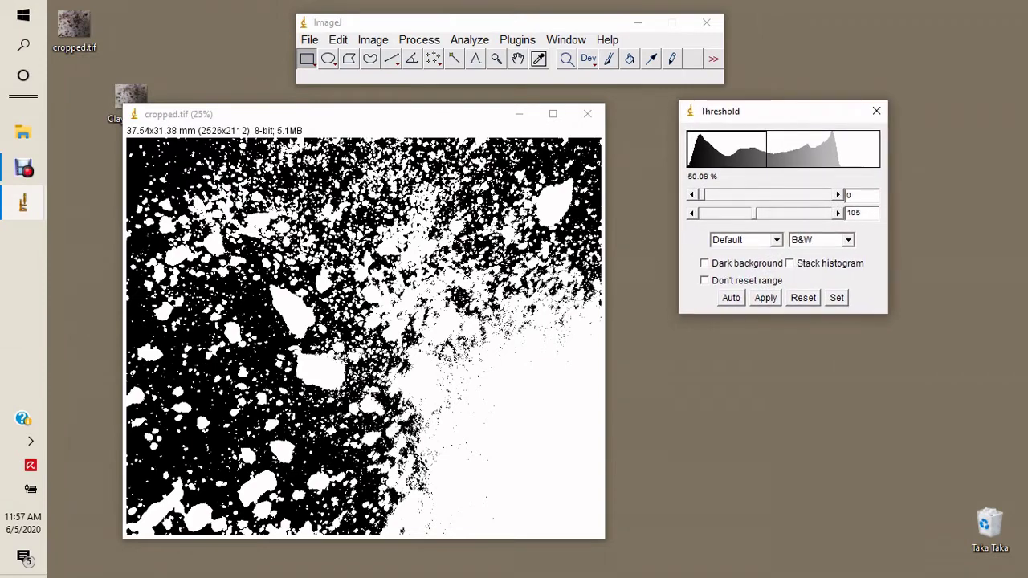
Open the saved cropped.tif again and place the colour copy beside the thresholded image for comparison
left_click(309, 39)
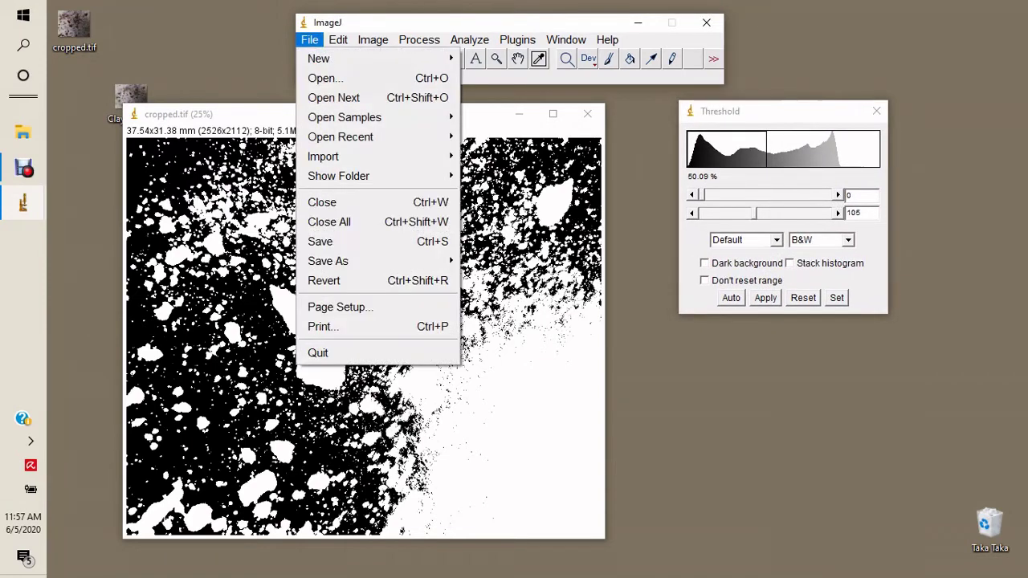
left_click(321, 76)
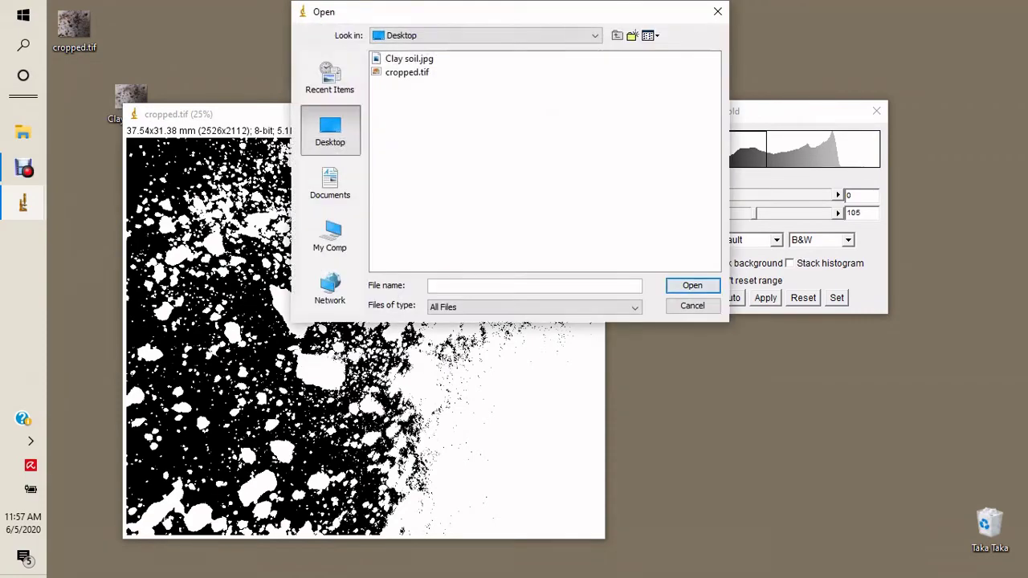
left_click(406, 72)
key("Return")
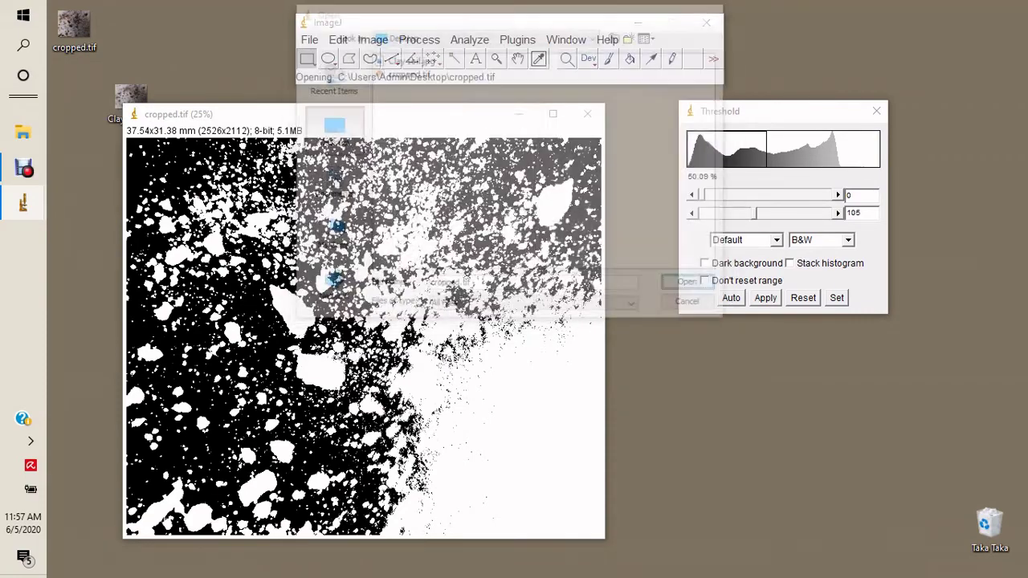
left_click_drag(800, 117, 699, 399)
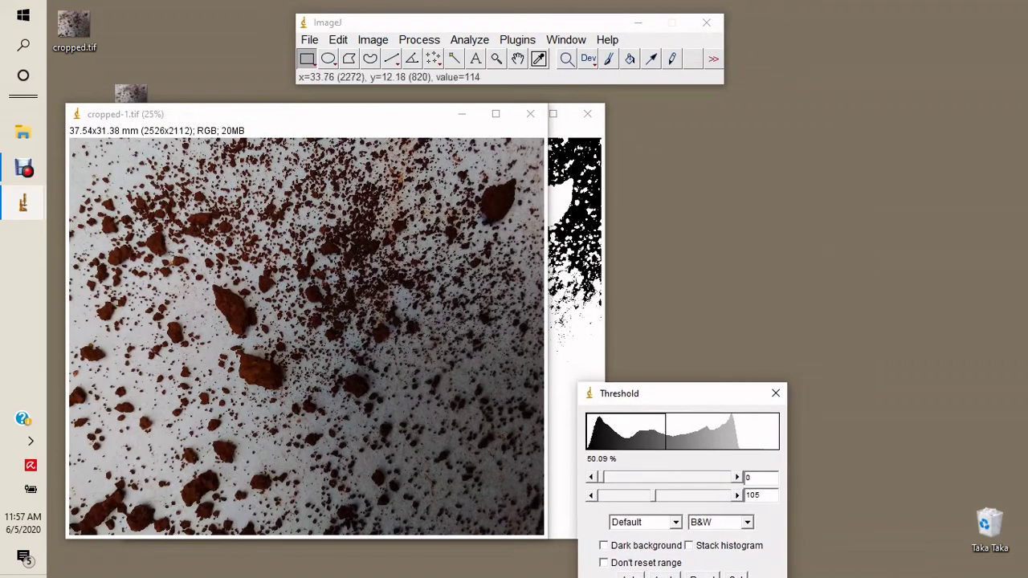
left_click_drag(353, 122, 846, 101)
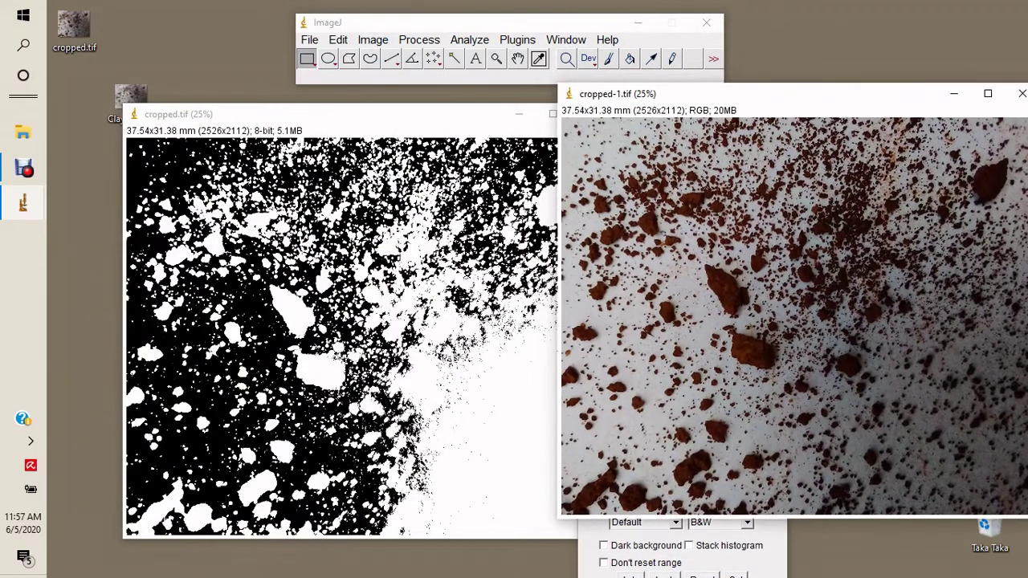
Examine the thresholded image up close to judge how its particles and overexposed lower-right area are separated
left_click(367, 211)
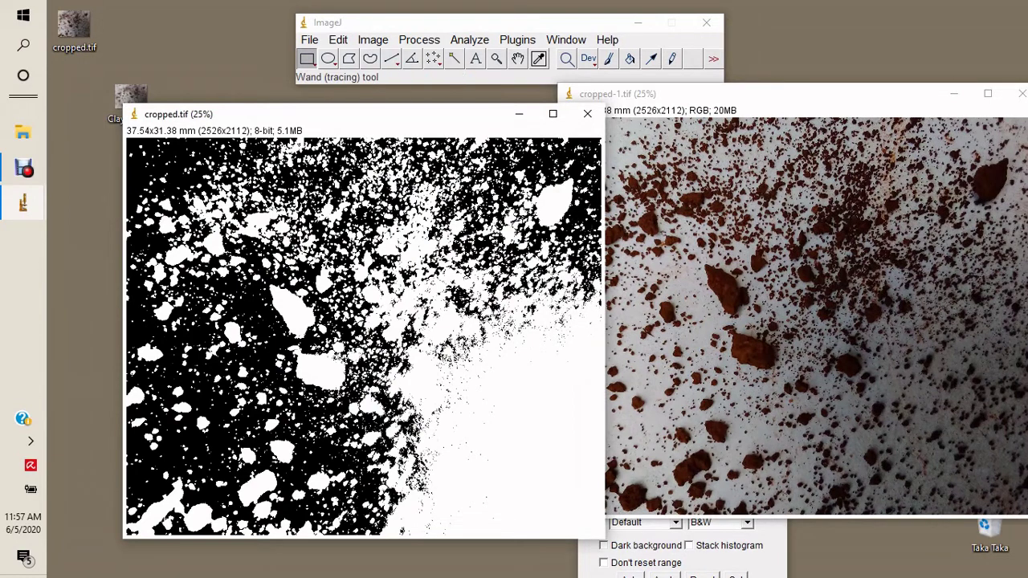
left_click(496, 58)
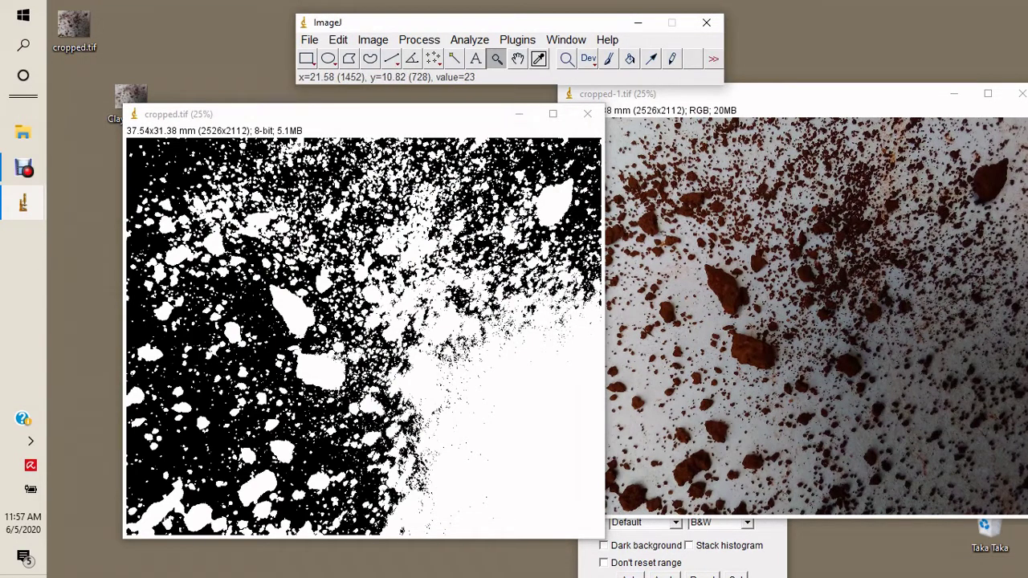
left_click(375, 338)
left_click(375, 338)
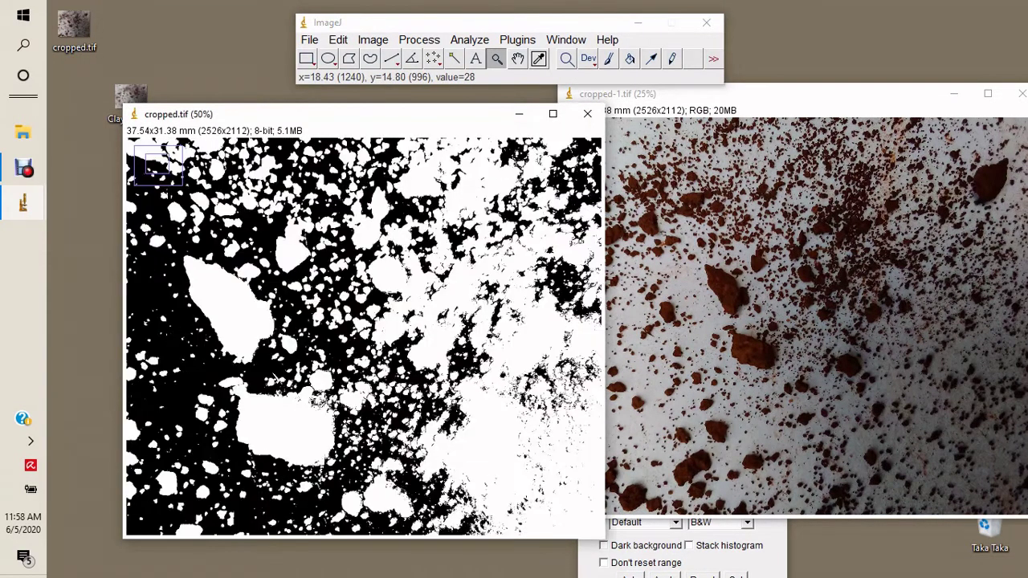
left_click_drag(379, 122, 328, 114)
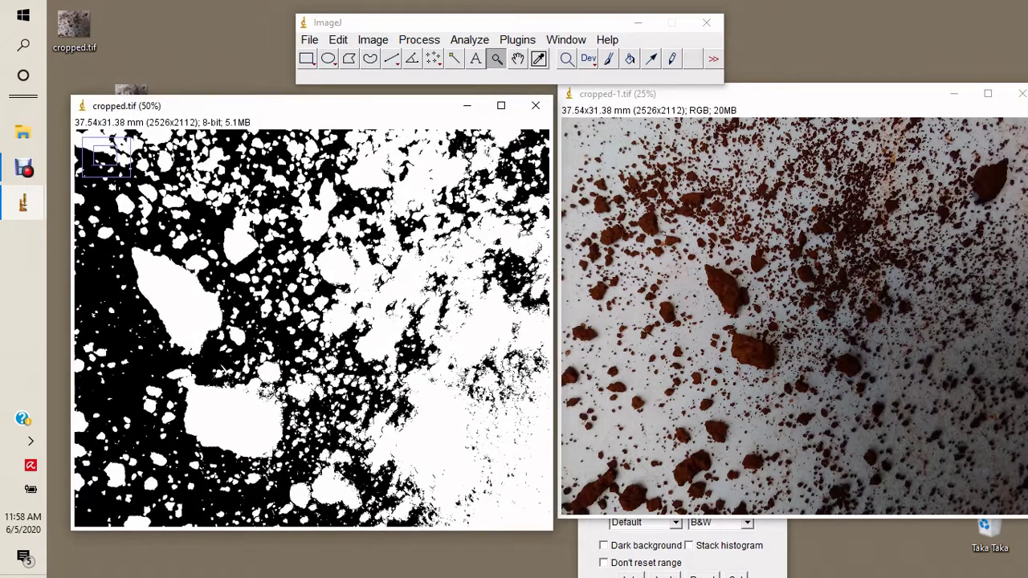
left_click(275, 291)
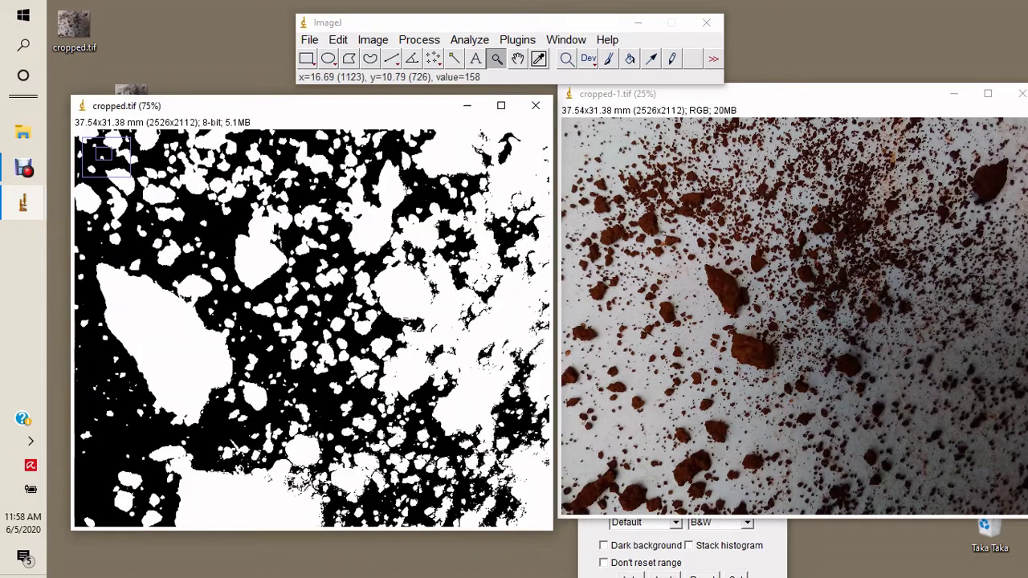
right_click(300, 232)
right_click(300, 232)
right_click(375, 338)
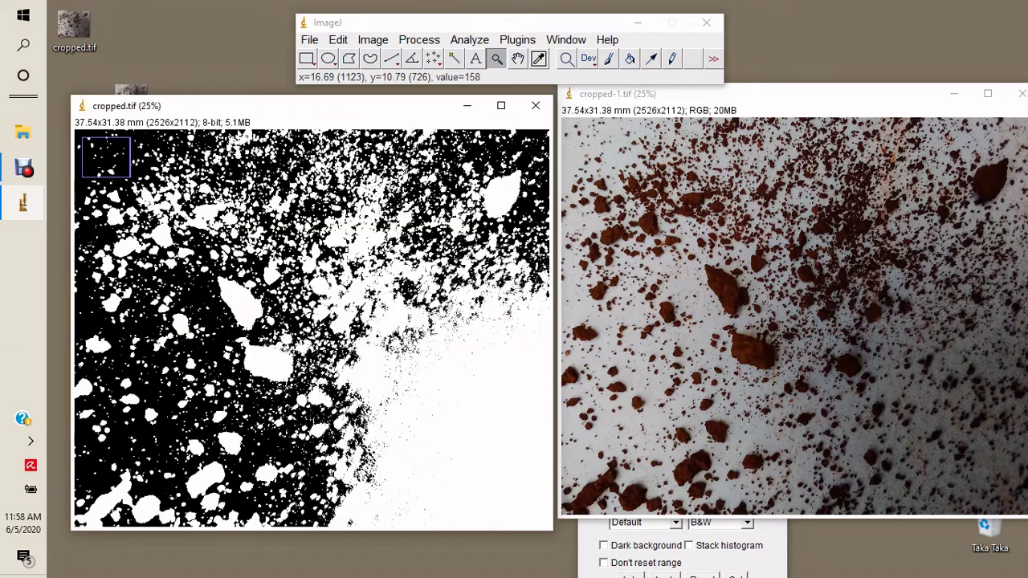
right_click(444, 334)
left_click(275, 218)
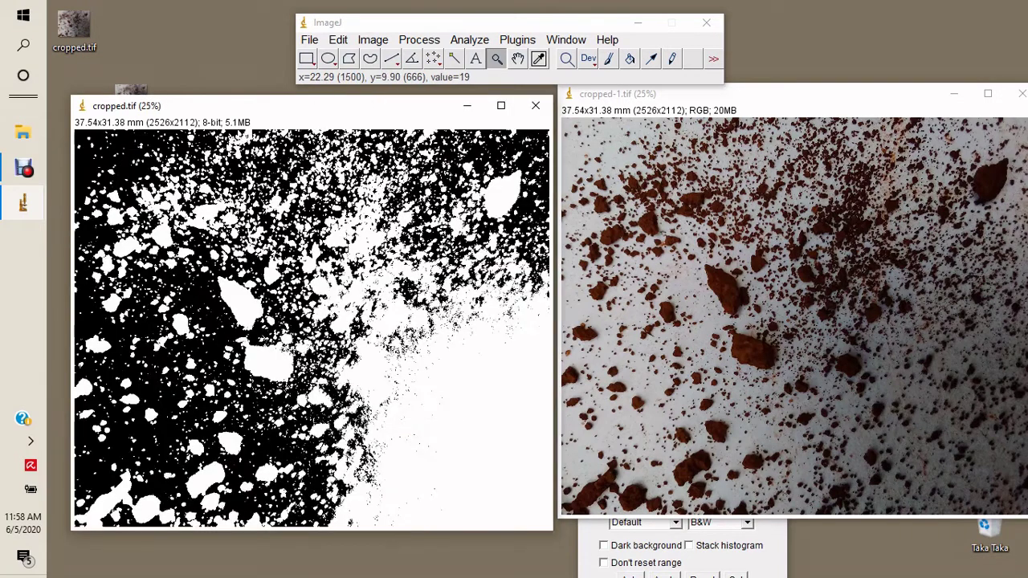
Examine the particles in the colour copy at different magnifications to compare them with the thresholded image
left_click(777, 199)
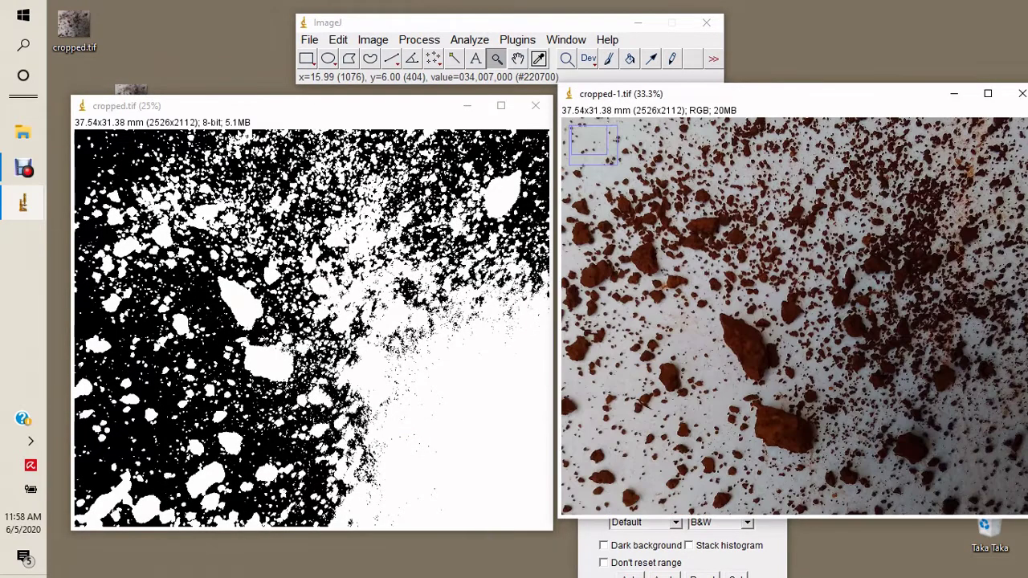
right_click(778, 199)
right_click(763, 194)
right_click(763, 194)
left_click(749, 195)
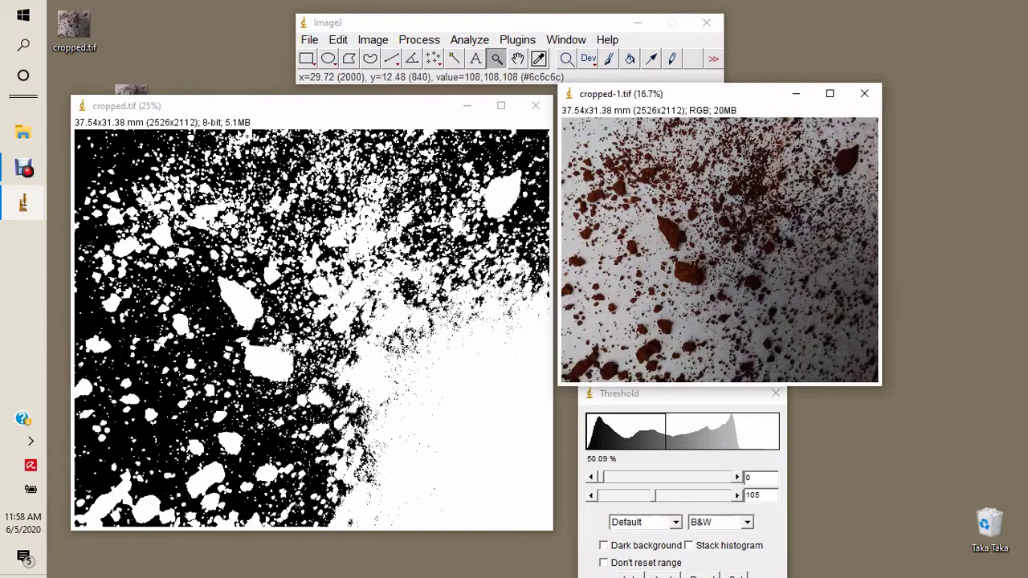
left_click(749, 196)
left_click(749, 196)
left_click(743, 241)
right_click(720, 223)
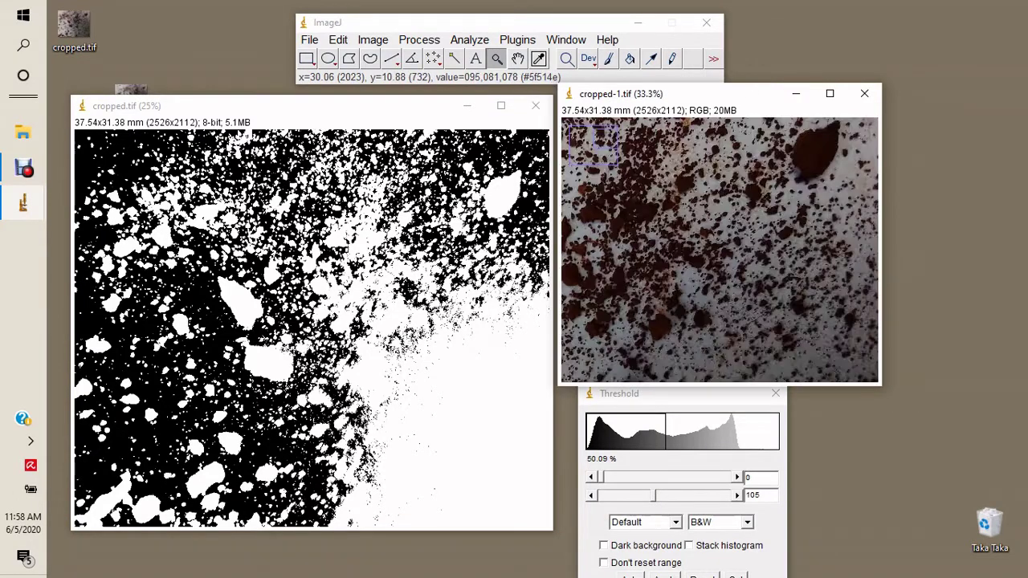
right_click(719, 222)
right_click(720, 222)
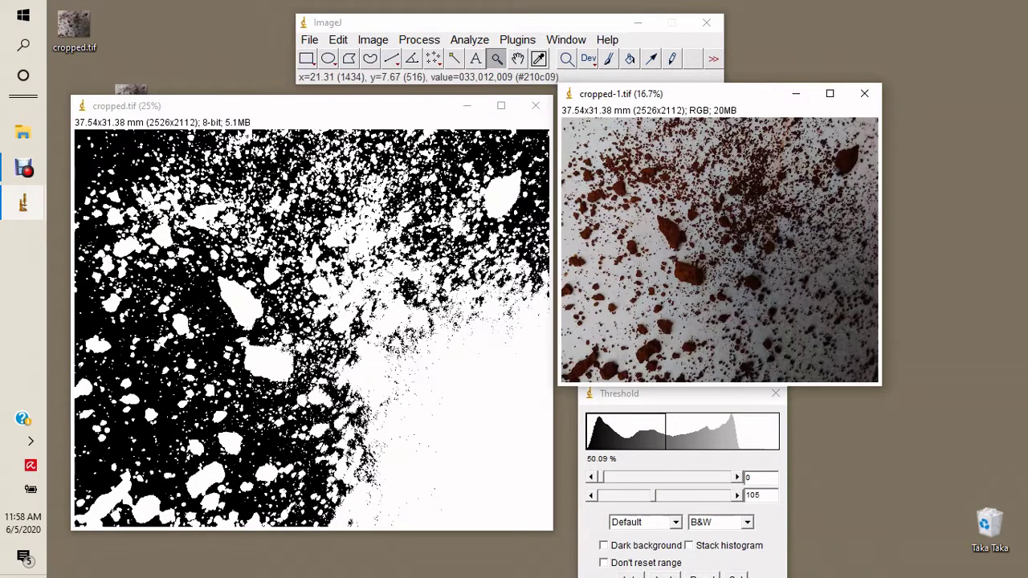
left_click(742, 183)
right_click(742, 183)
right_click(741, 183)
left_click(741, 183)
left_click(741, 183)
left_click(741, 183)
left_click(741, 184)
left_click(741, 183)
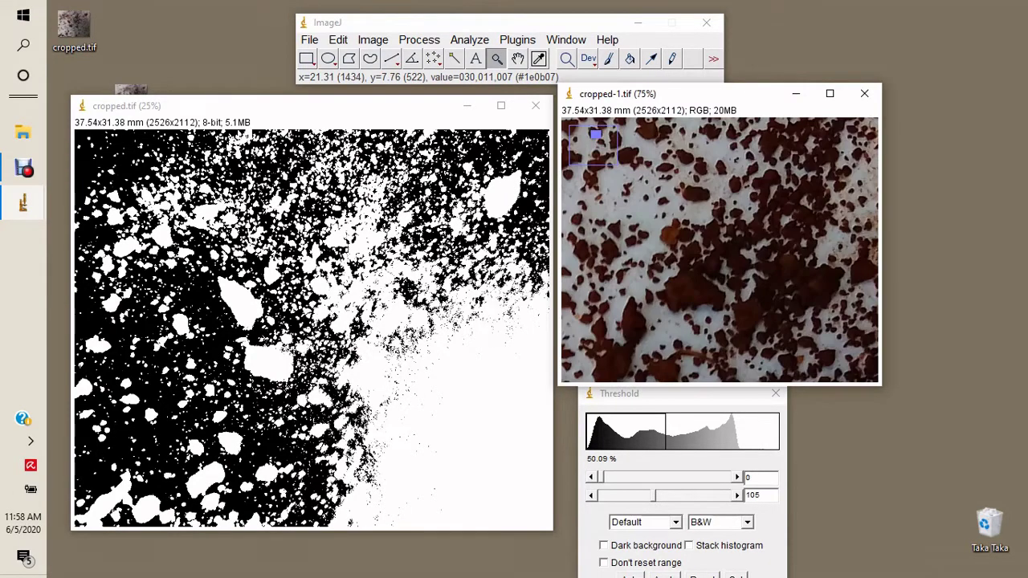
Show the whole colour copy at 25% beside the thresholded image and bring the Threshold dialog into full view
left_click(830, 93)
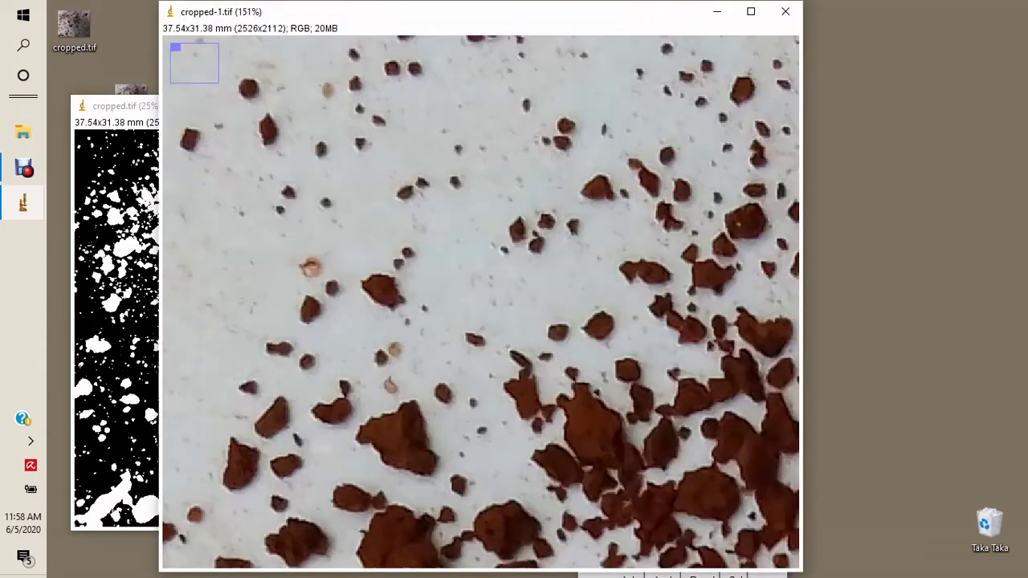
key("minus")
key("plus")
key("minus")
key("minus")
key("minus")
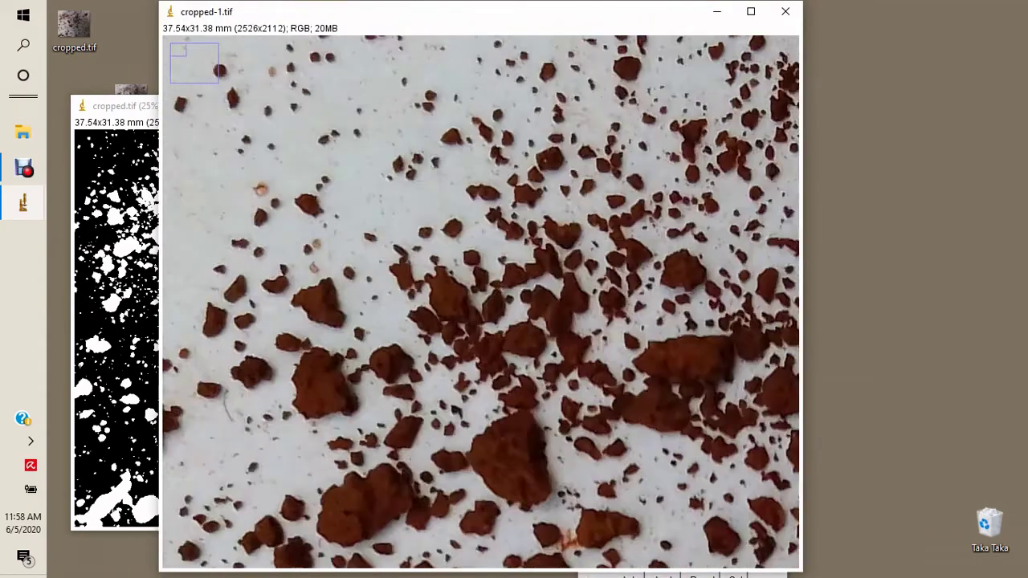
key("minus")
key("minus")
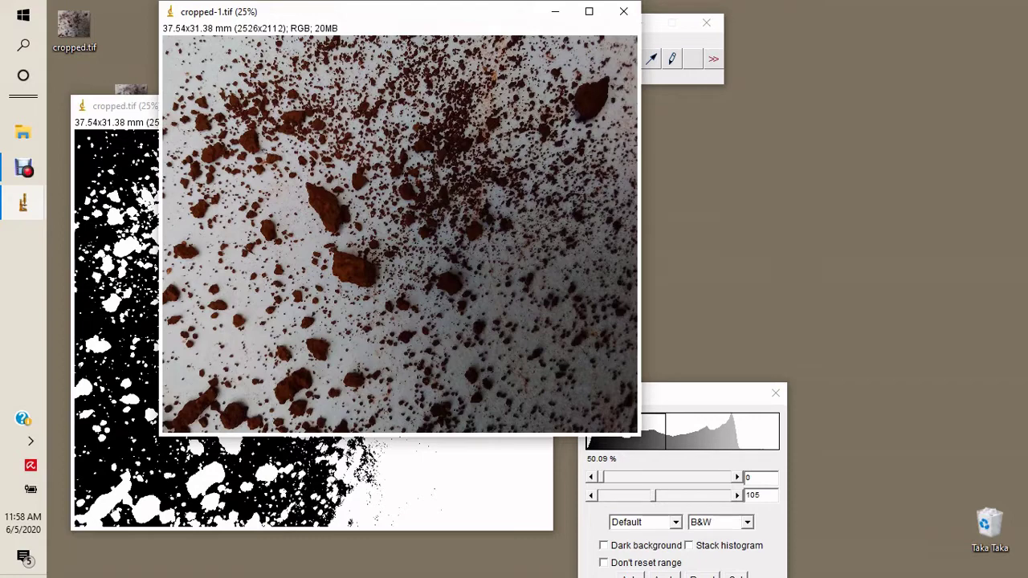
left_click_drag(452, 20, 845, 80)
left_click_drag(852, 101, 851, 114)
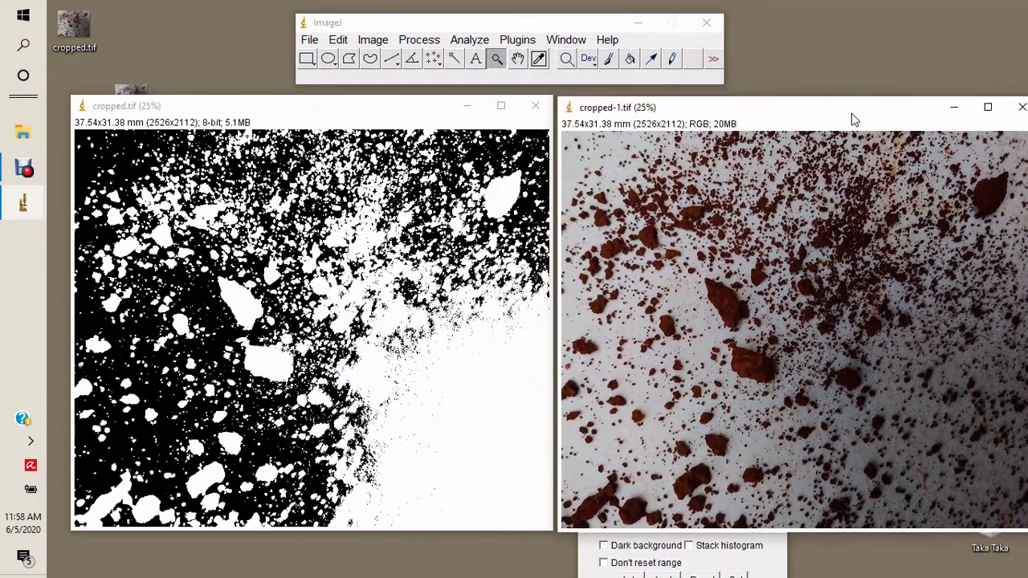
left_click(711, 379)
left_click_drag(834, 8, 819, 7)
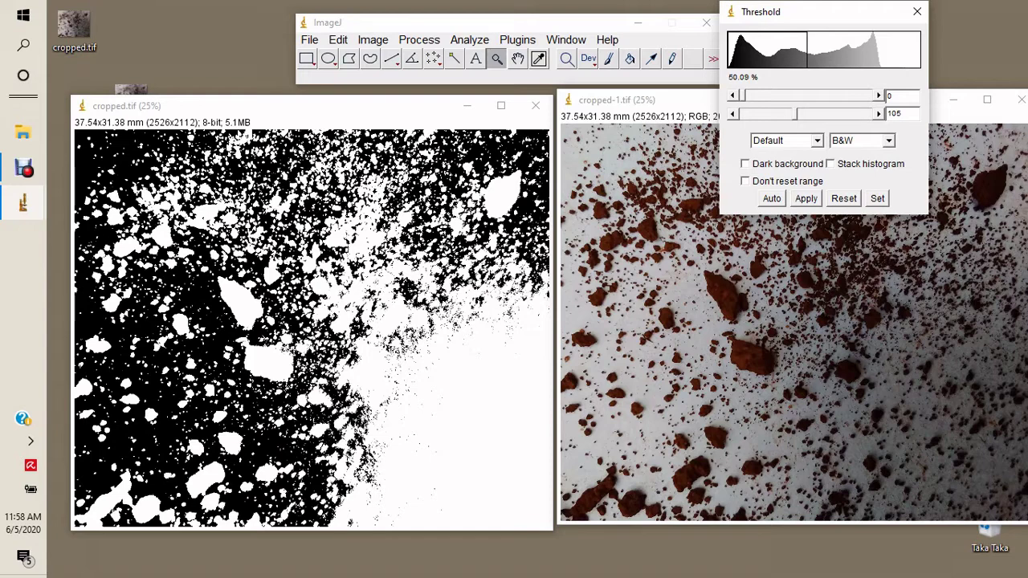
Lower the upper threshold limit of the 8-bit image to 37
left_click(732, 113)
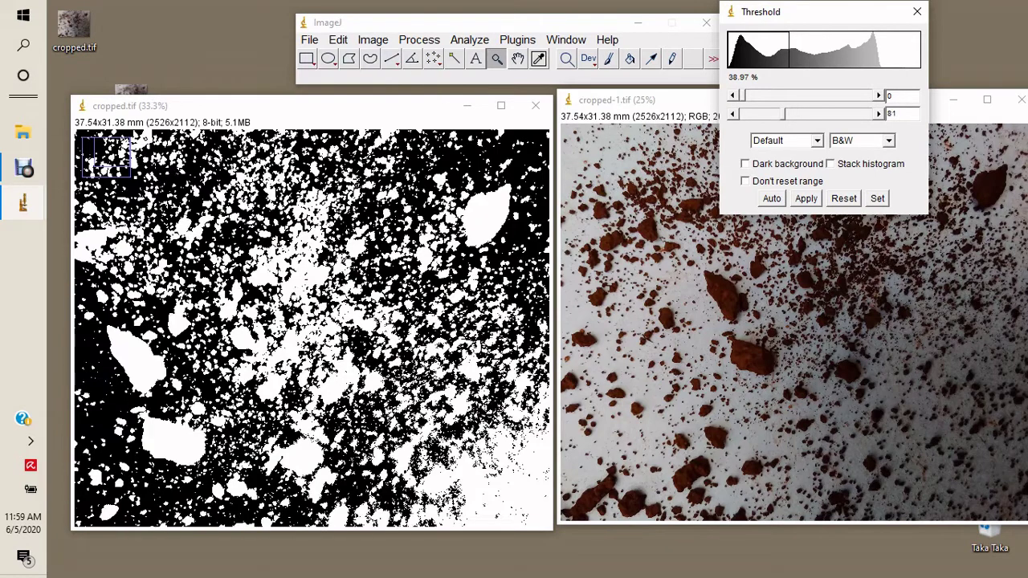
left_click(733, 113)
left_click(731, 114)
left_click(731, 113)
left_click(732, 113)
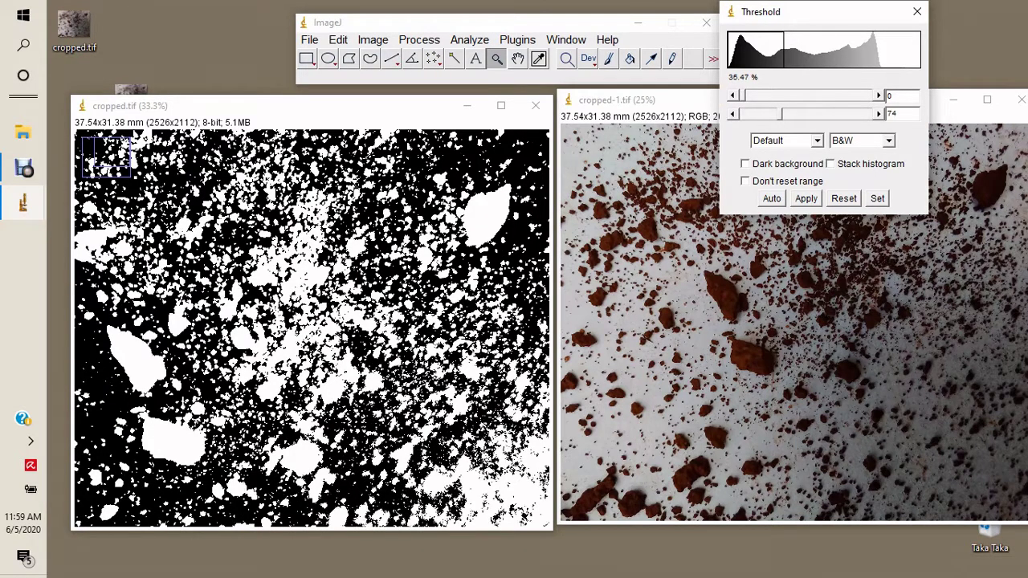
left_click(732, 114)
left_click(732, 113)
left_click(731, 114)
left_click(732, 113)
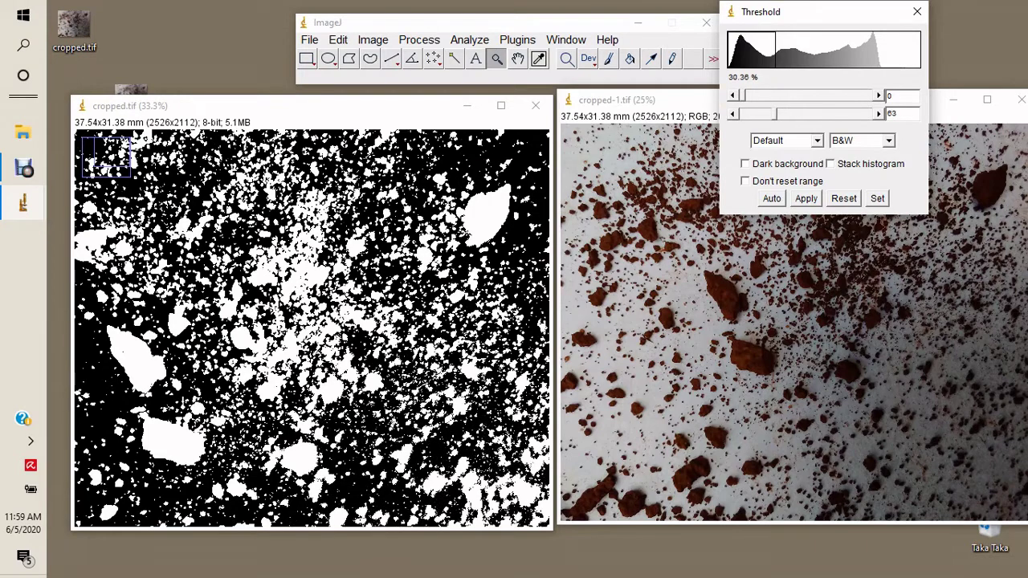
left_click(732, 113)
left_click(731, 114)
left_click(731, 113)
left_click(732, 113)
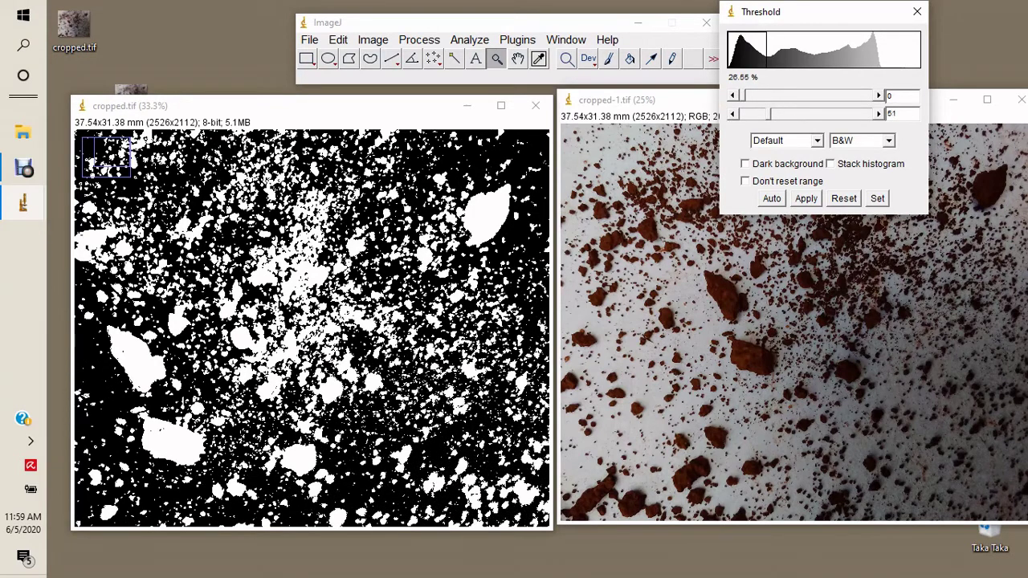
left_click(732, 113)
left_click(732, 113)
left_click(732, 113)
left_click(731, 113)
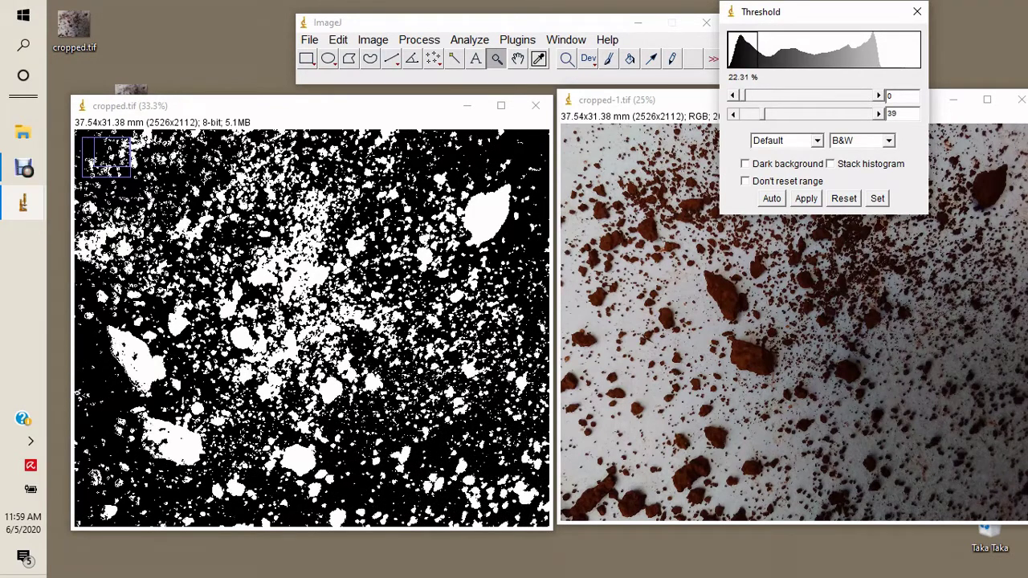
left_click(731, 113)
left_click(731, 113)
Raise the upper threshold limit of the 8-bit image to 48
left_click(879, 113)
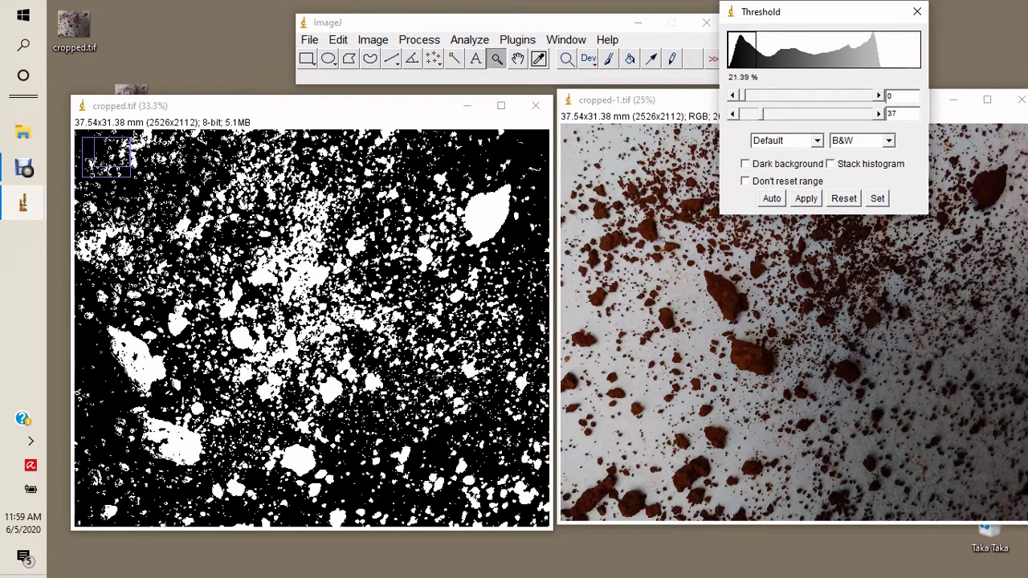
left_click(878, 113)
left_click(879, 113)
left_click(878, 113)
left_click(878, 113)
left_click(879, 113)
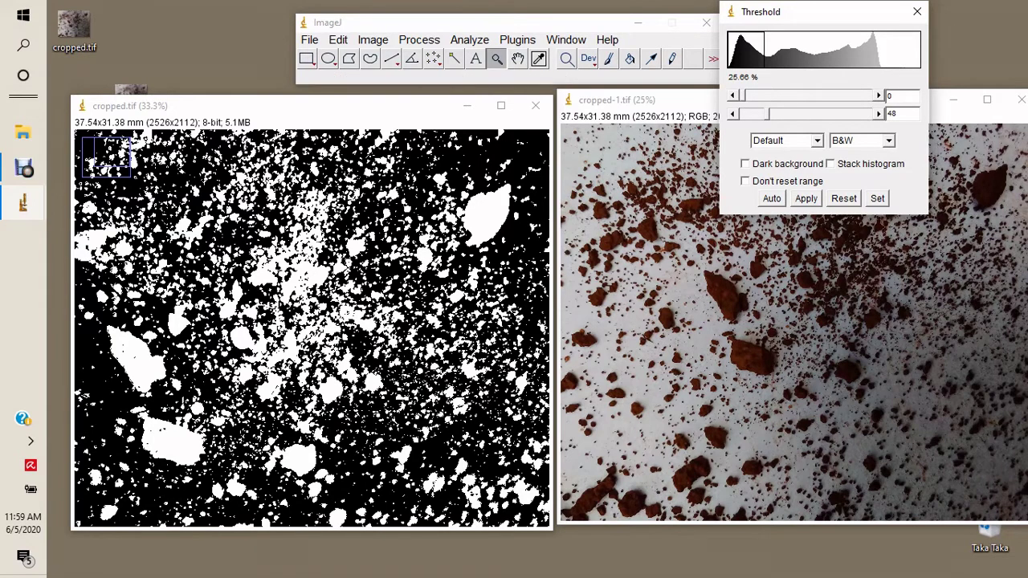
Try a lower upper threshold limit of 40 on the 8-bit image
left_click(733, 114)
left_click(732, 114)
left_click(733, 114)
left_click(732, 115)
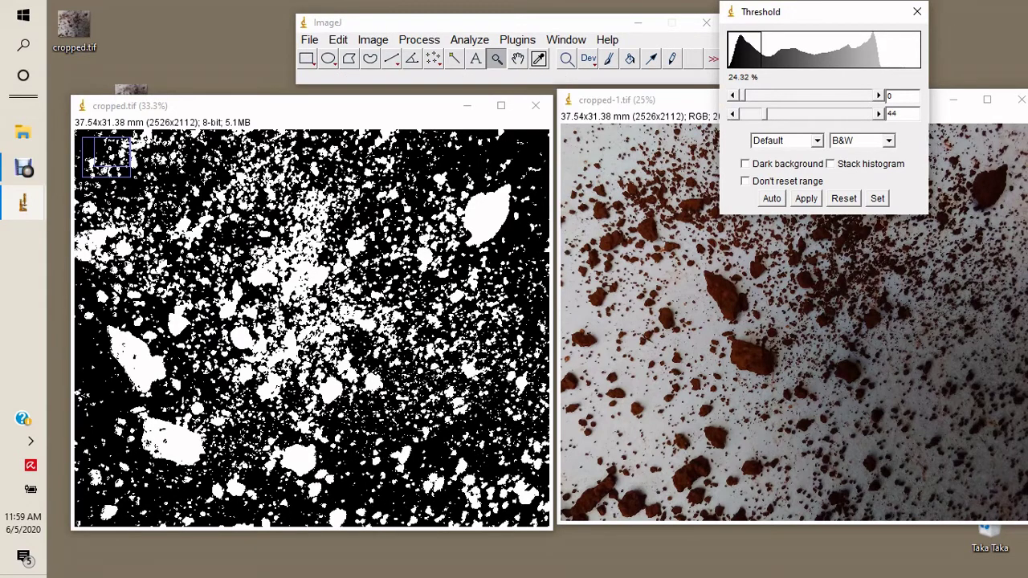
left_click(732, 114)
left_click(733, 114)
left_click(732, 114)
key("Left")
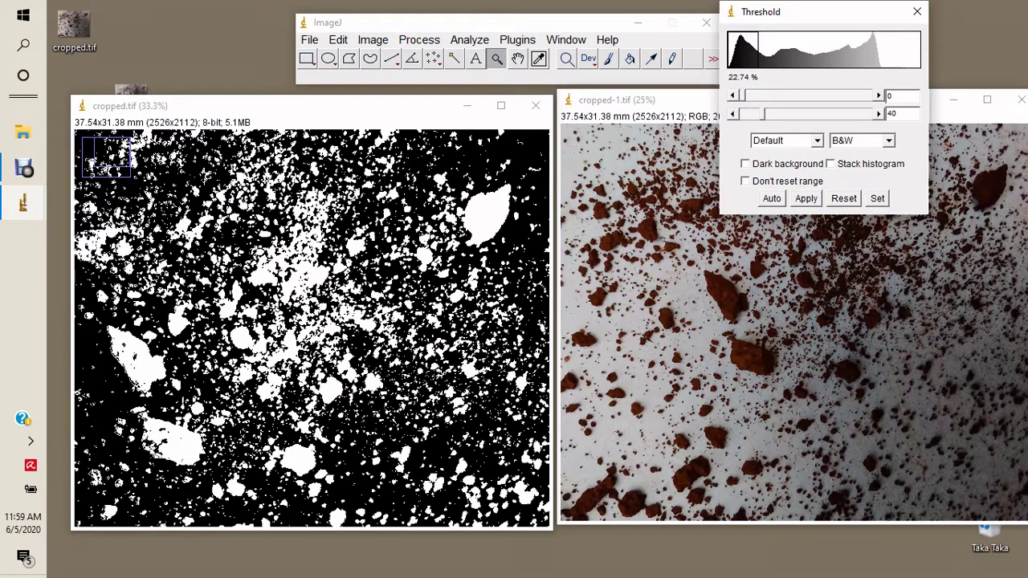
Raise the upper threshold limit to 52 and show the whole thresholded image at 25%
key("Right")
key("Right")
key("Right")
key("Right")
key("Right")
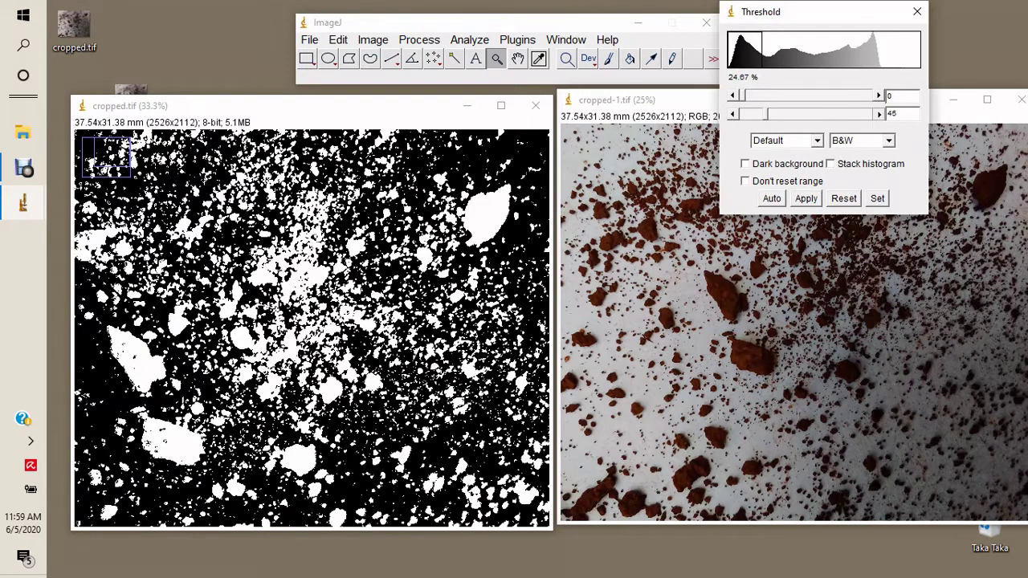
key("Right")
key("Right")
key("Right")
key("Right")
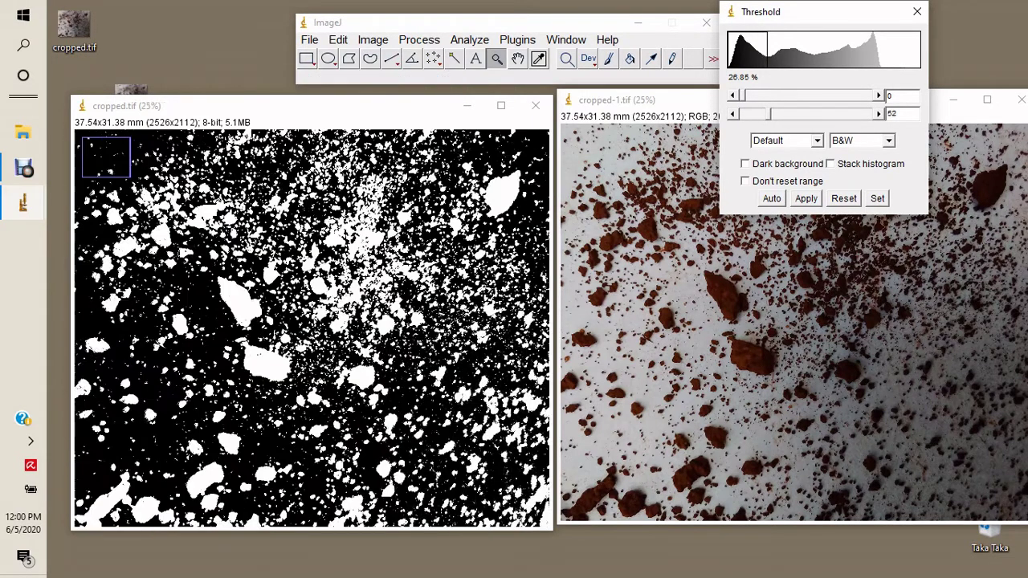
Set the upper threshold limit to 50 and apply the threshold to the 8-bit image
key("Left")
key("Left")
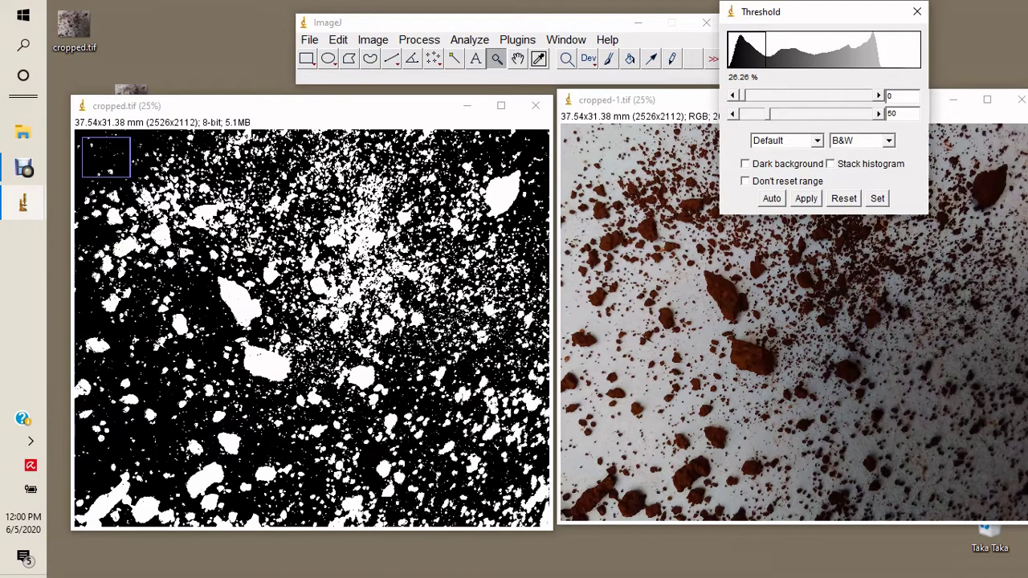
left_click(805, 198)
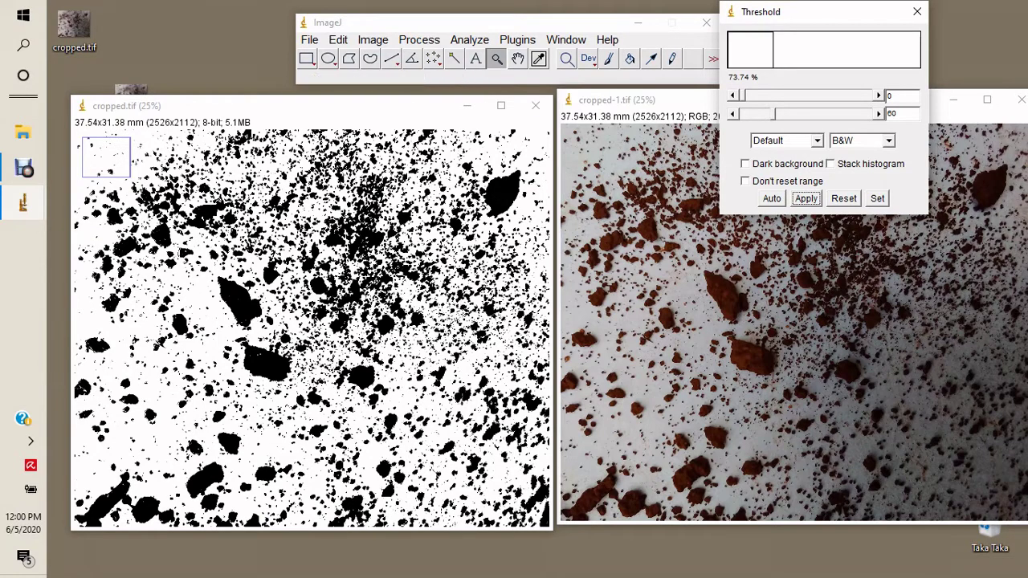
Close the colour comparison copy and the Threshold dialog, keeping only the binary image open
left_click(1021, 99)
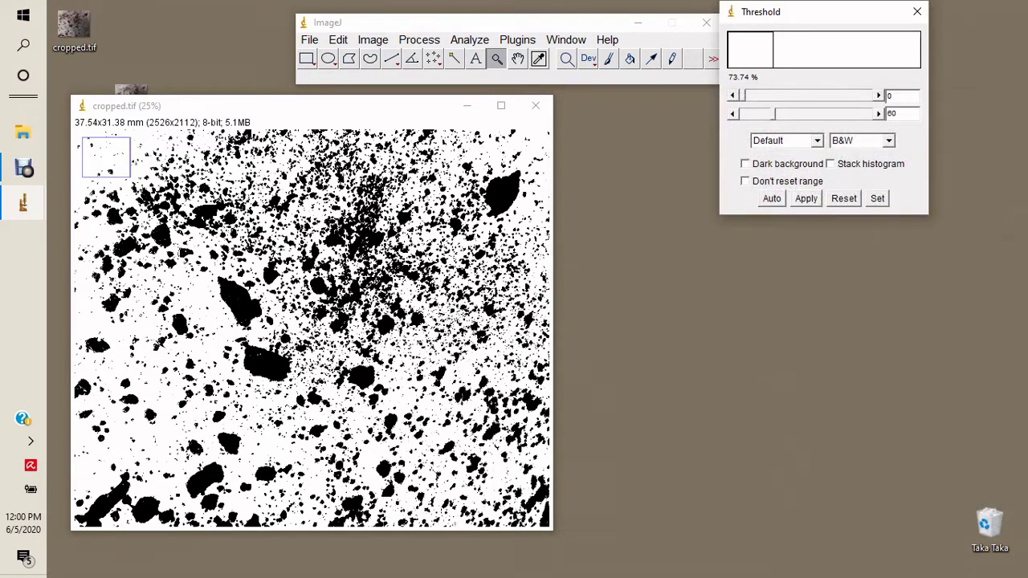
left_click(917, 11)
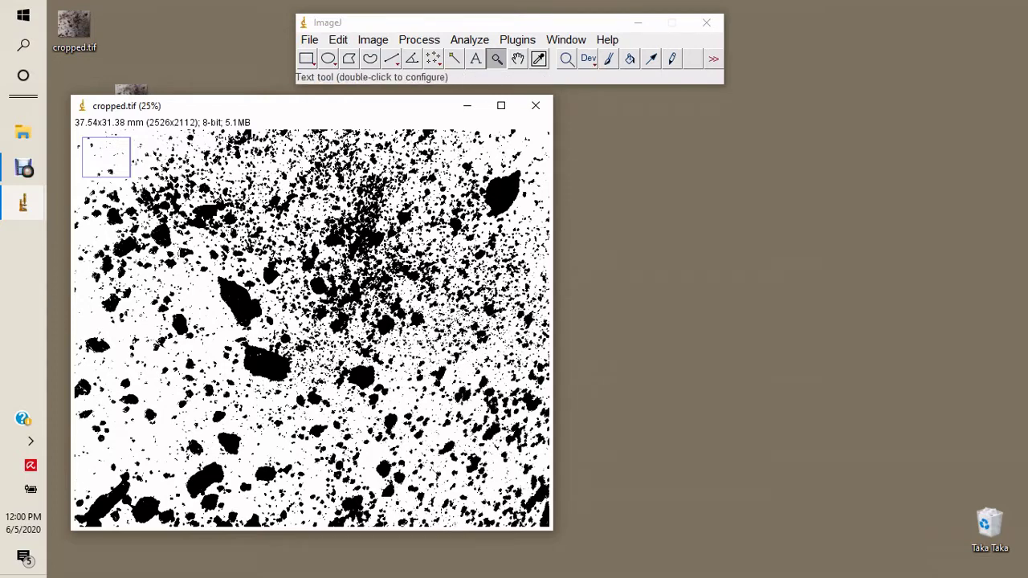
Examine the dense particle cluster in the upper middle of the binary image for touching particles
left_click(391, 275)
left_click(391, 275)
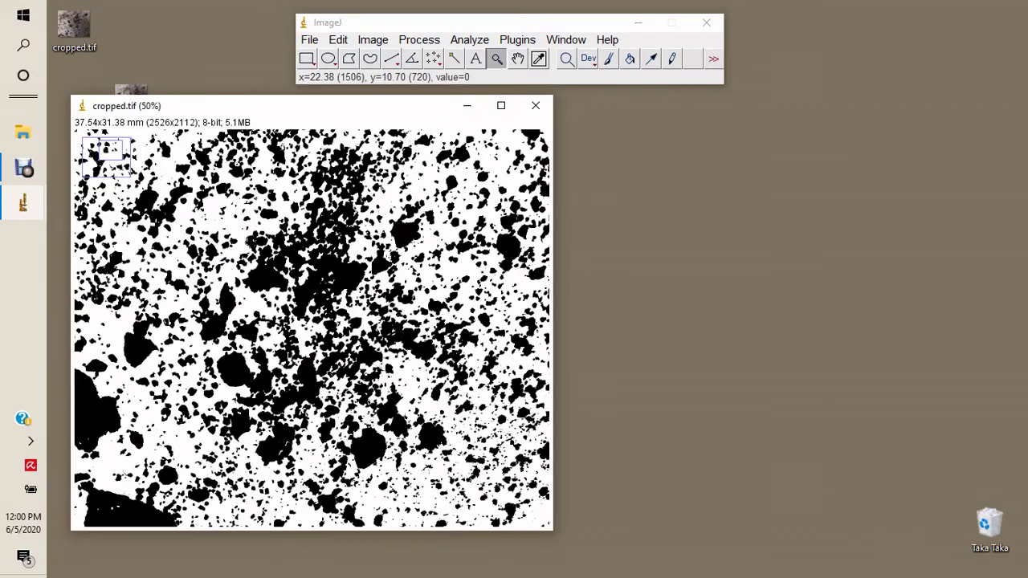
left_click(391, 275)
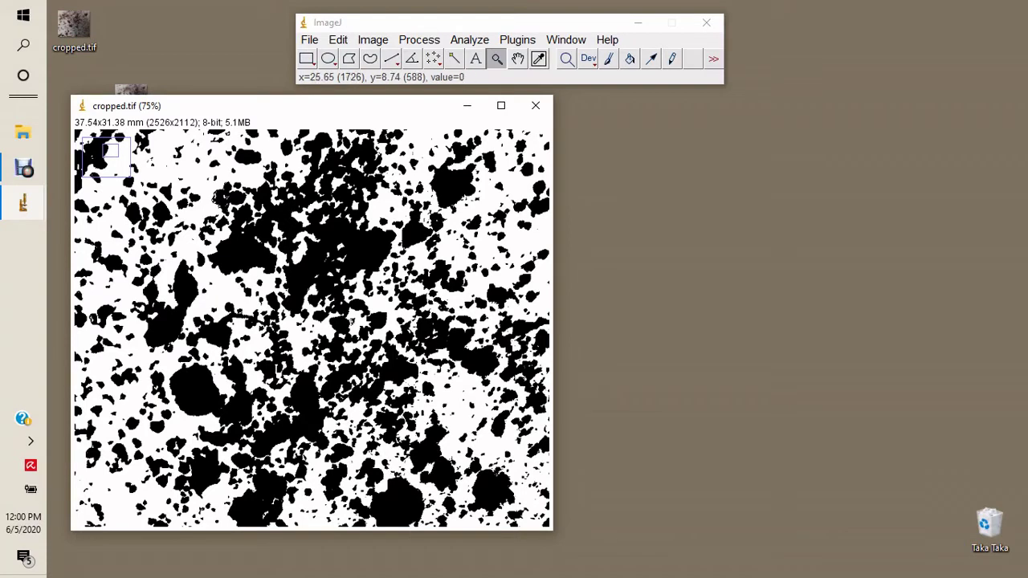
left_click(353, 273)
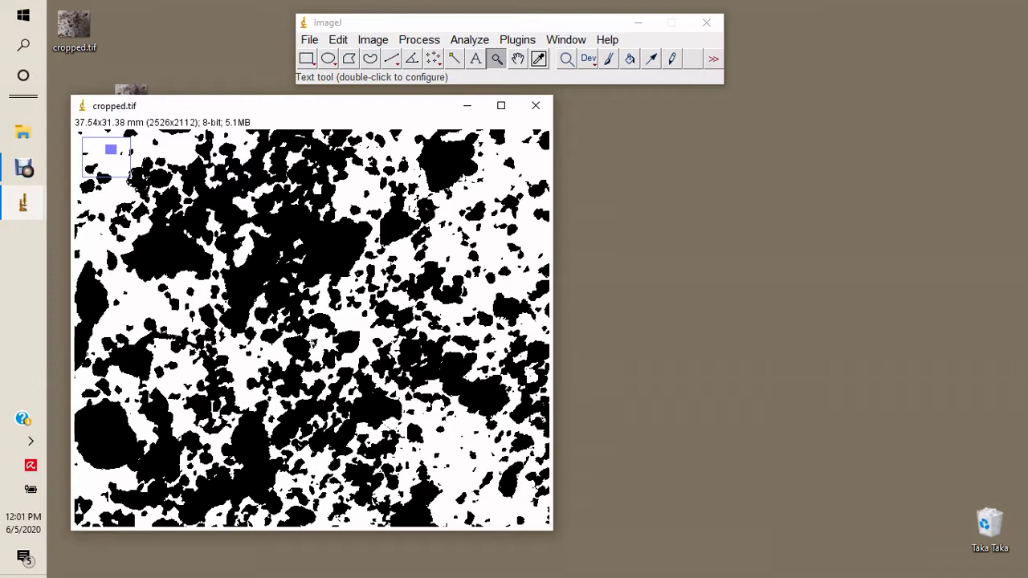
Separate the touching particles in the binary image with Watershed and run Fill Holes on it
left_click(418, 40)
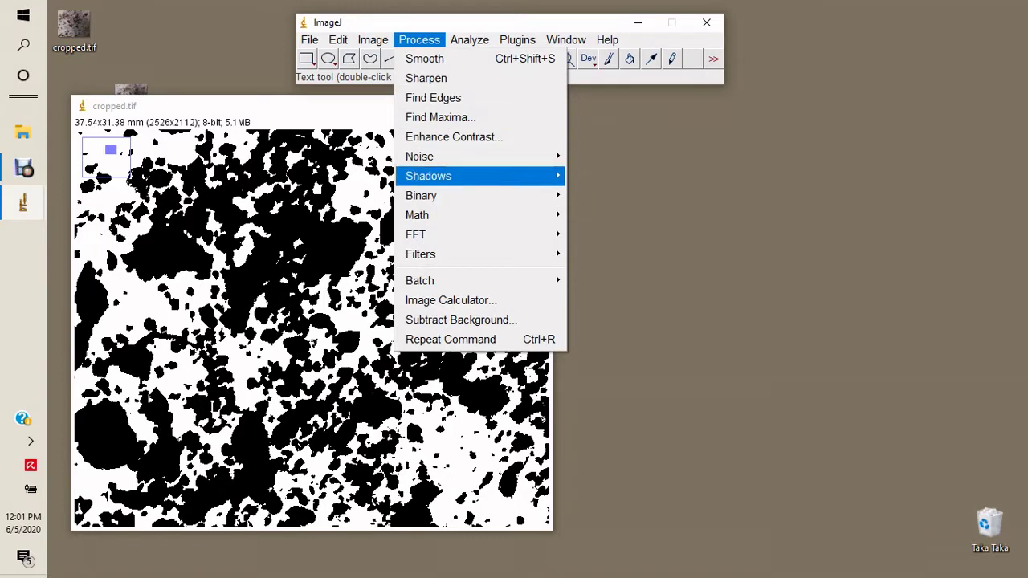
mouse_move(449, 195)
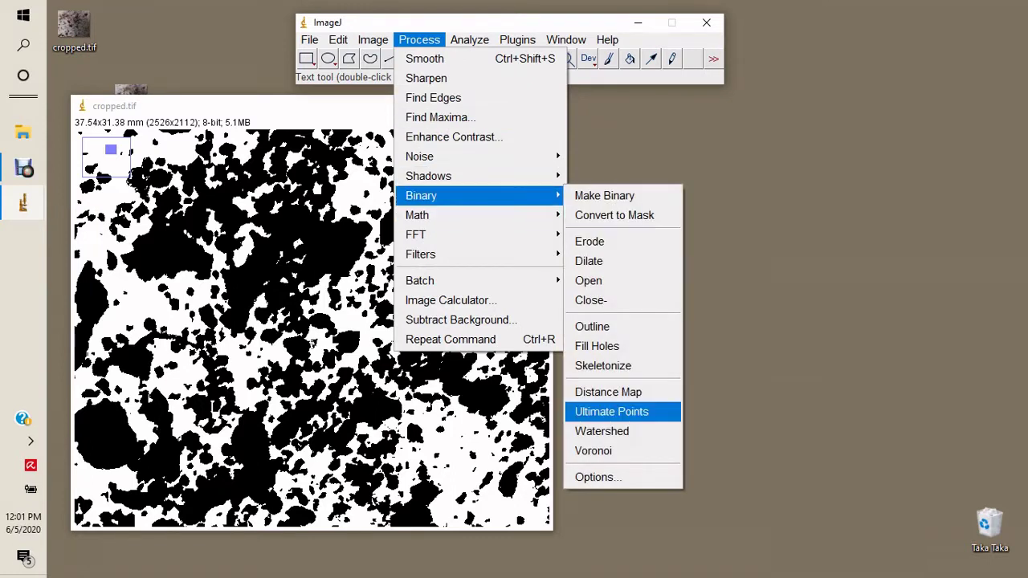
key("Return")
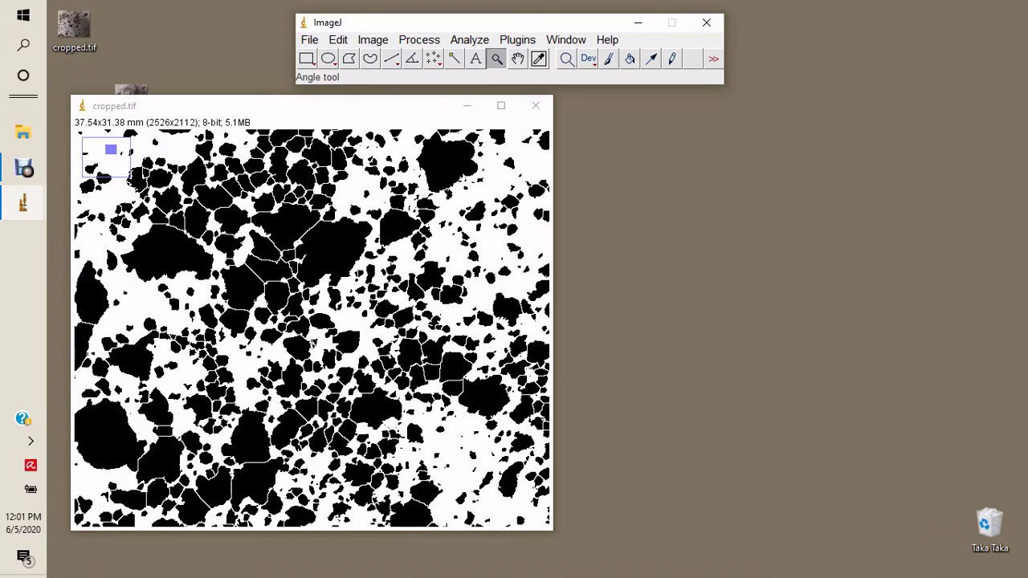
left_click(419, 39)
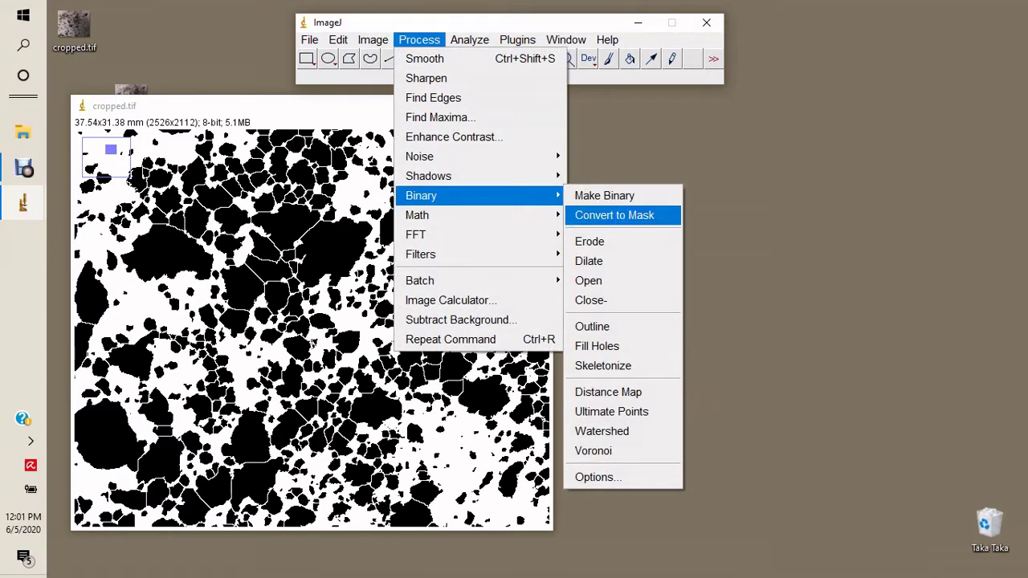
left_click(597, 346)
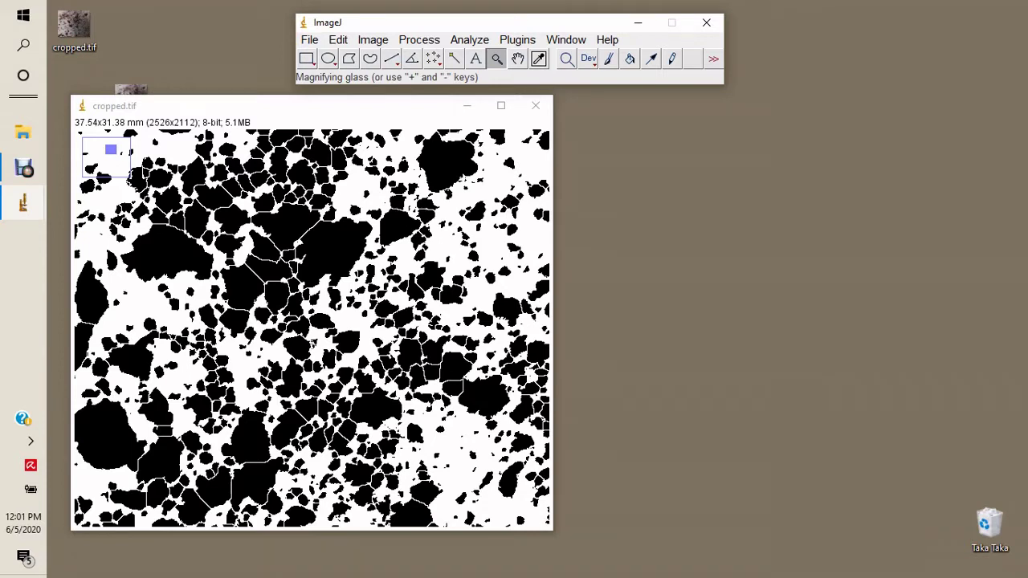
Set the measurements to area, shape descriptors and Feret's diameter with 4 decimal places
left_click(469, 40)
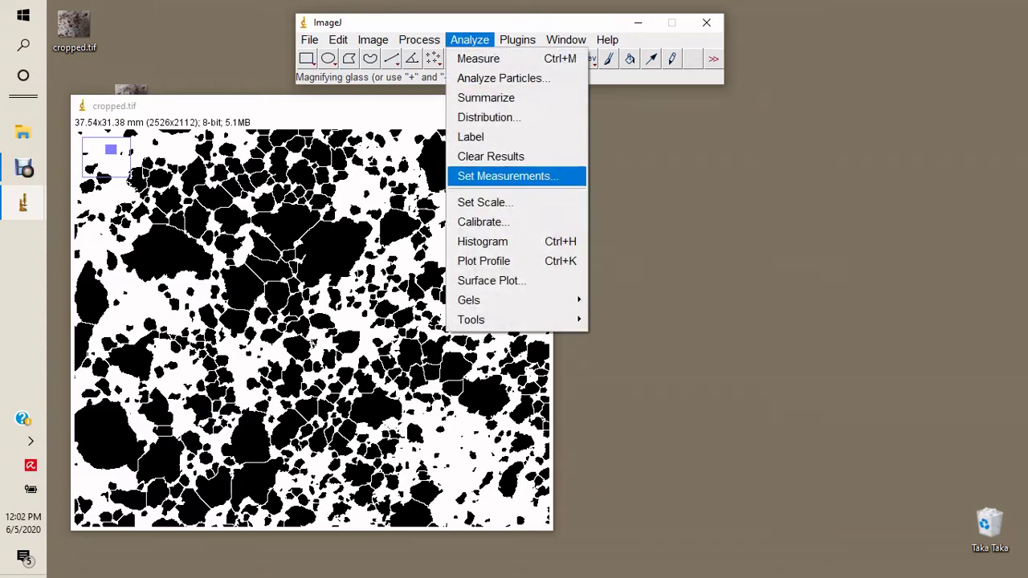
left_click(507, 176)
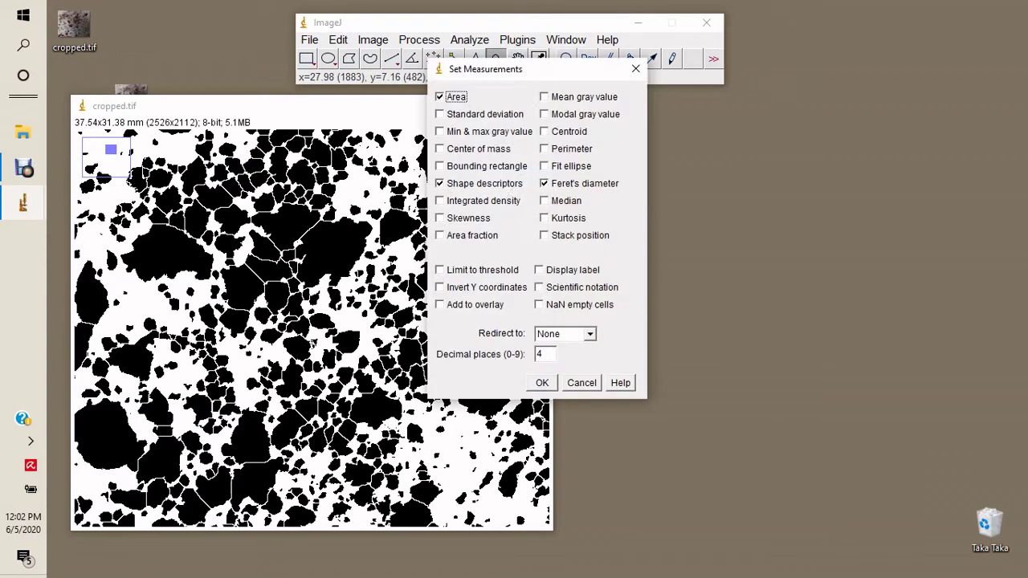
left_click_drag(485, 69, 786, 90)
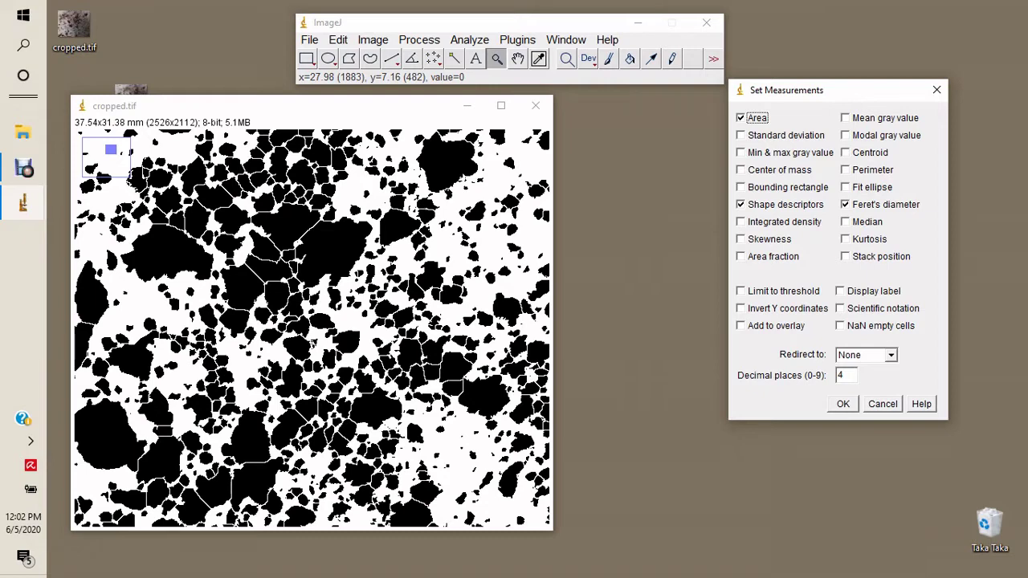
left_click(843, 404)
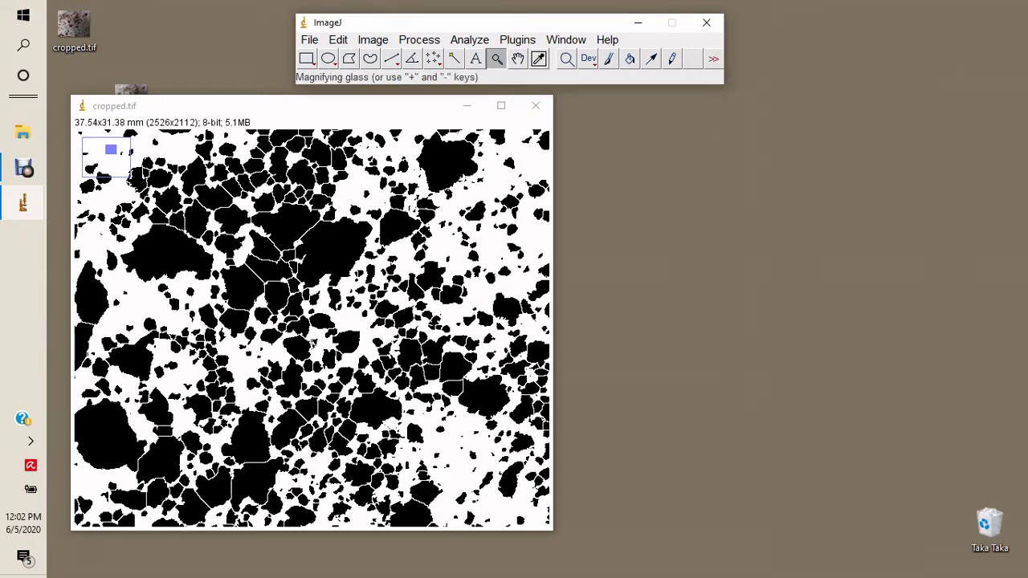
Start Analyze Particles and set the particle size range to 0-5 mm^2
left_click(469, 40)
left_click(500, 77)
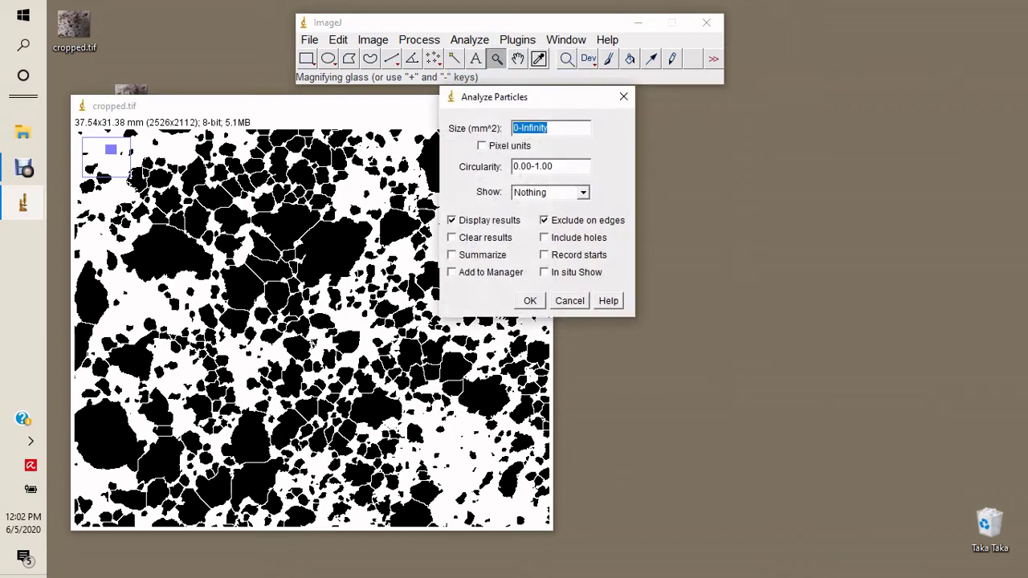
left_click_drag(554, 97, 794, 108)
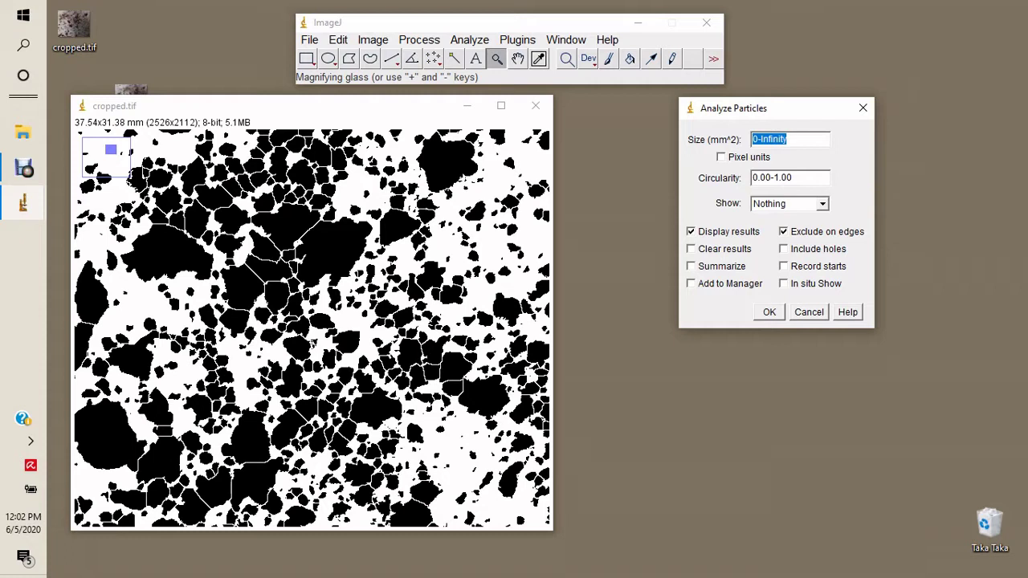
left_click(787, 139)
key("BackSpace")
key("BackSpace")
key("BackSpace")
key("BackSpace")
type("5")
Set the circularity range for the particle analysis to 0.4-1.00
left_click(770, 177)
left_click(770, 177)
key("BackSpace")
key("BackSpace")
key("BackSpace")
key("BackSpace")
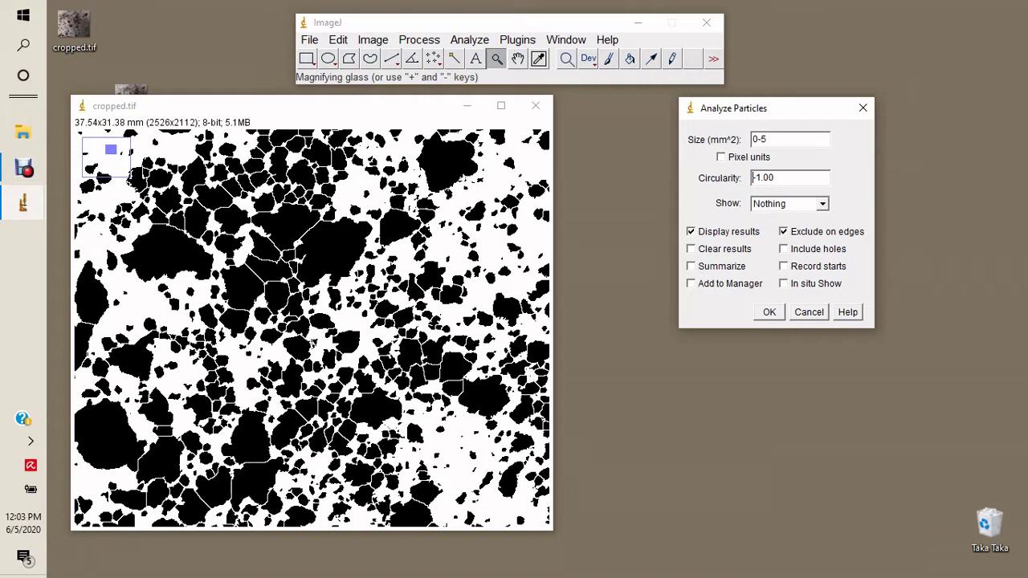
type("0.4")
Run the particle analysis with Overlay as the shown output and inspect the numbered outlines in the upper middle cluster
left_click(821, 204)
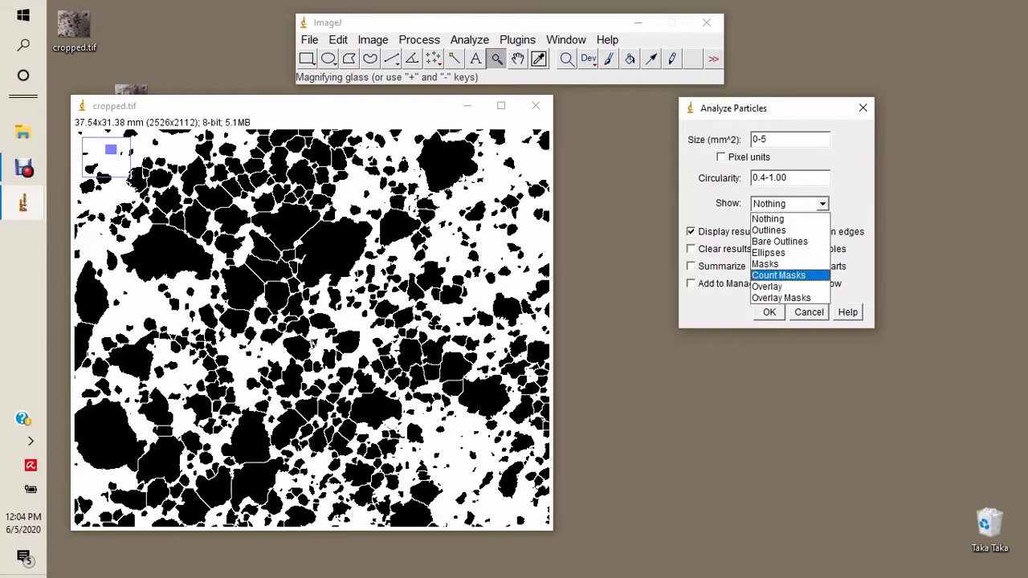
left_click(767, 286)
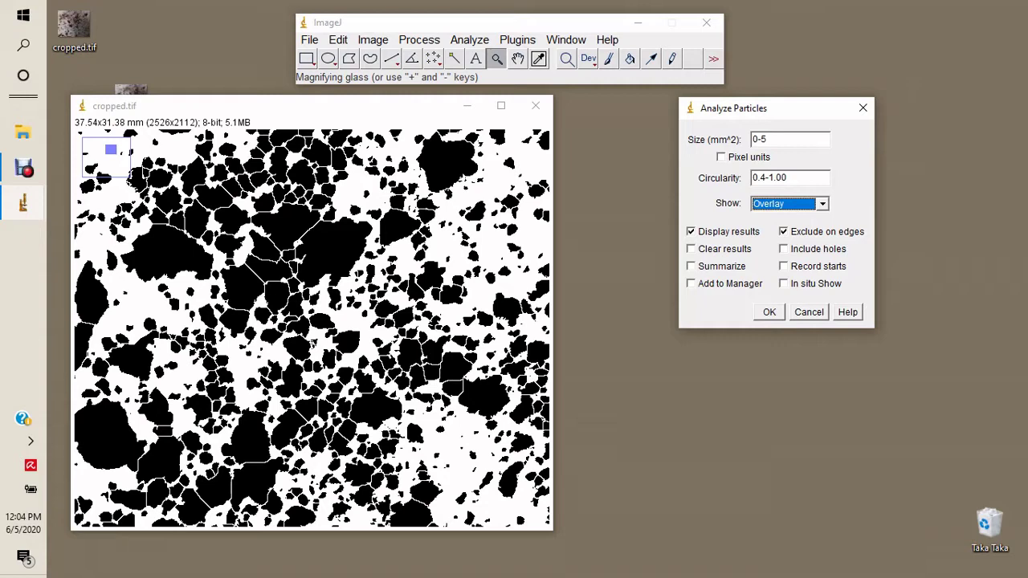
key("Return")
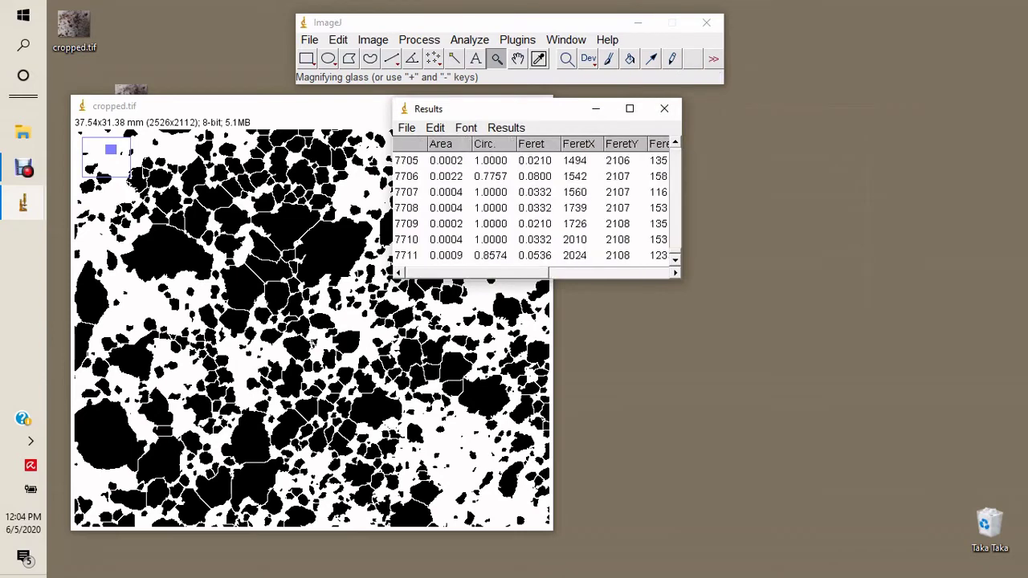
left_click_drag(553, 114, 810, 131)
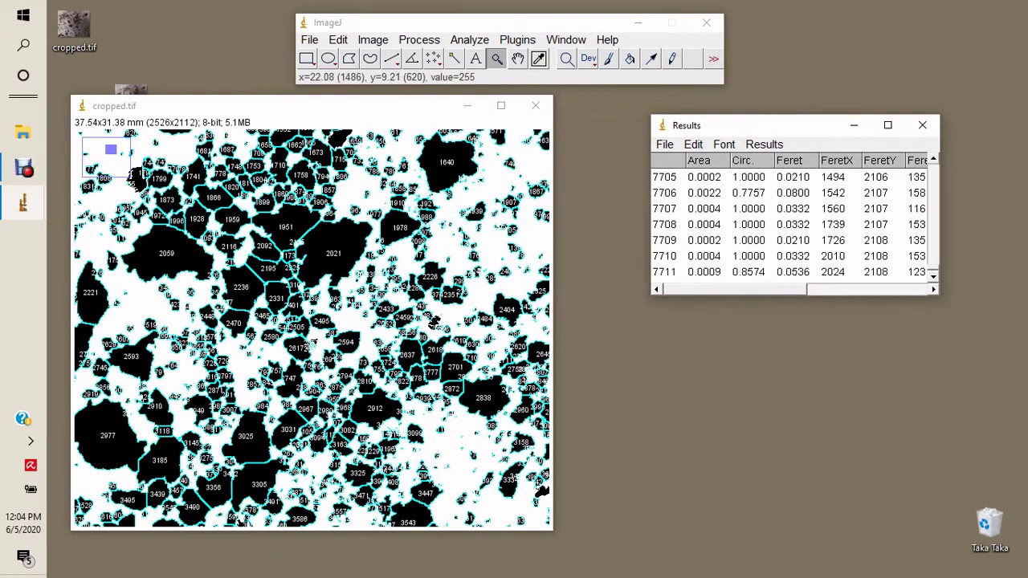
left_click(99, 195)
left_click(327, 269)
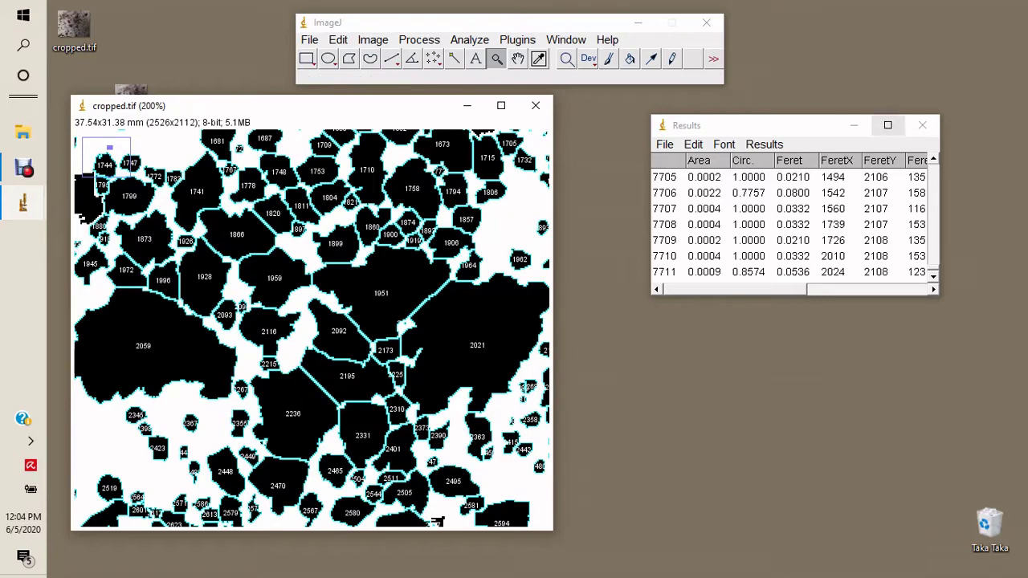
Show the Results table full screen and save it to the Desktop as "Clay particle size"
left_click(887, 125)
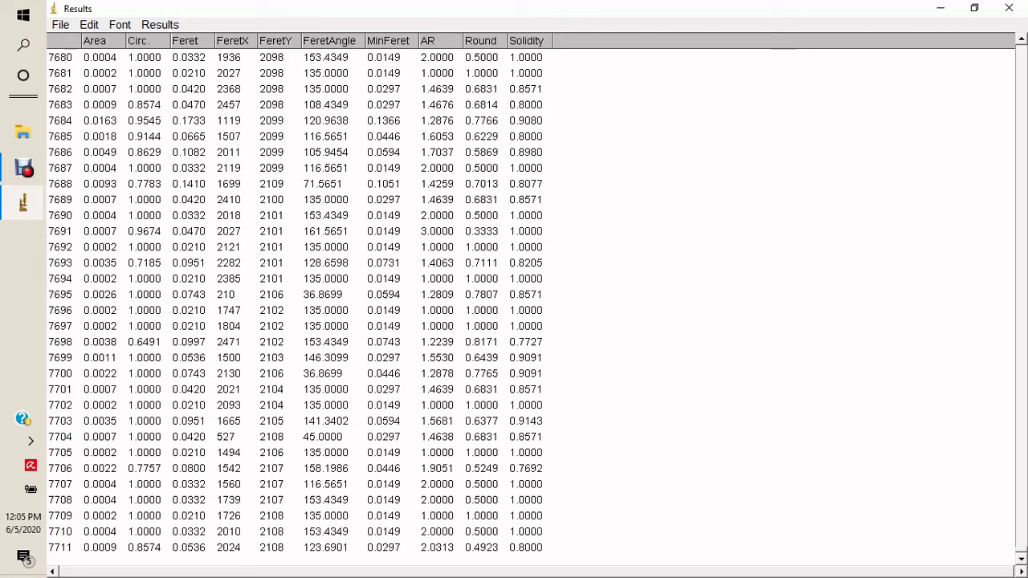
left_click(60, 24)
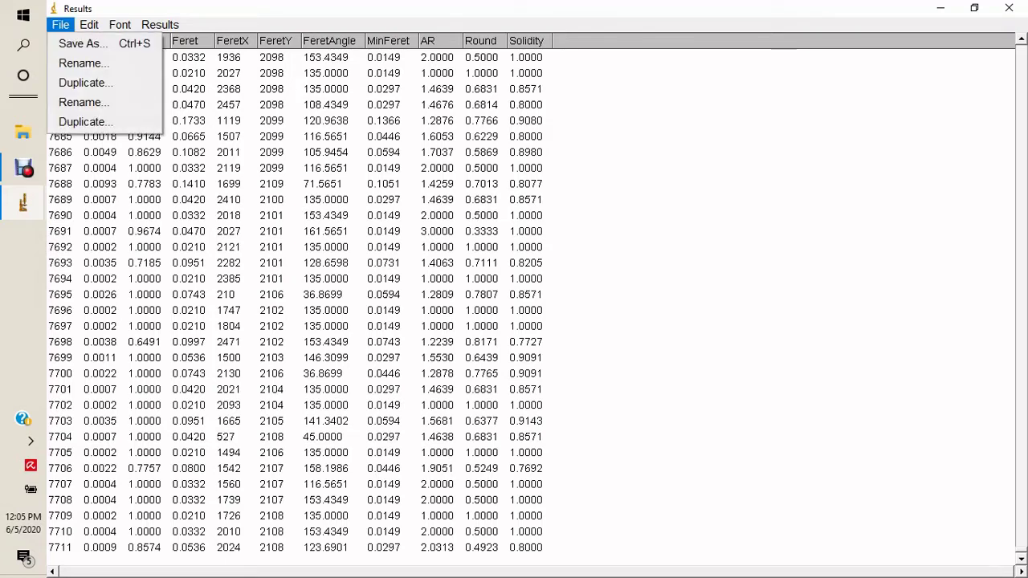
key("Down")
key("Return")
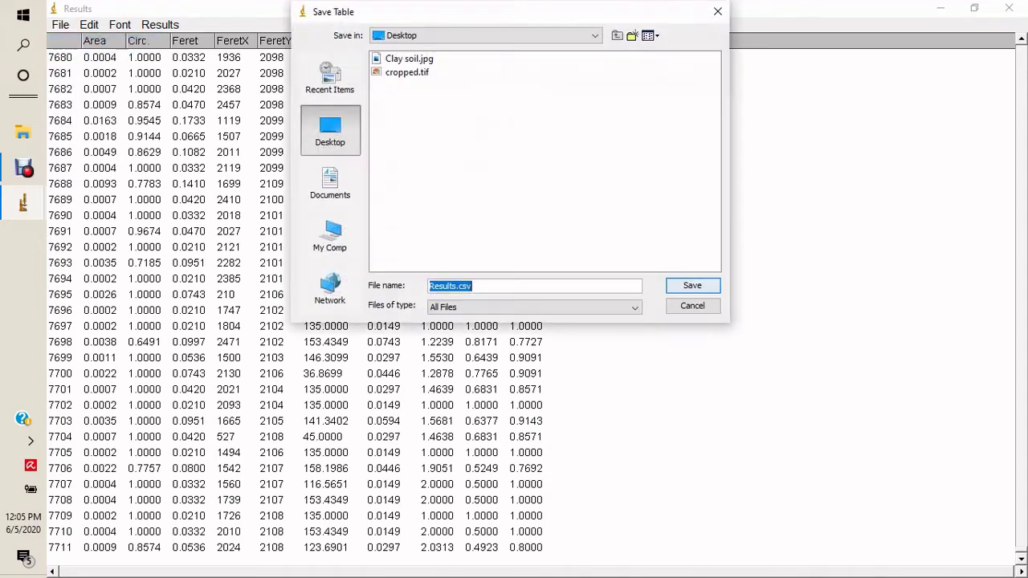
type("C")
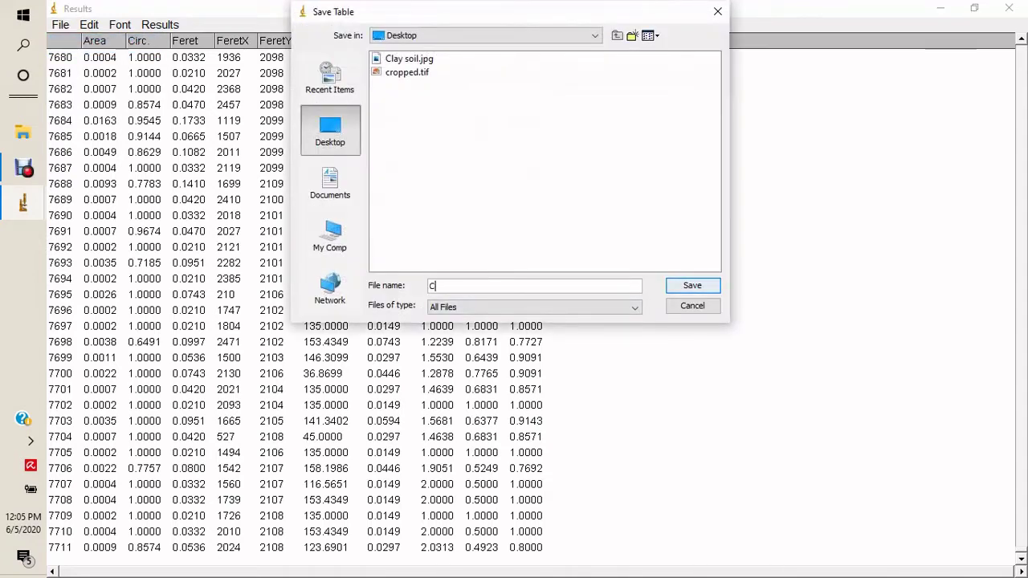
type("lay particle size")
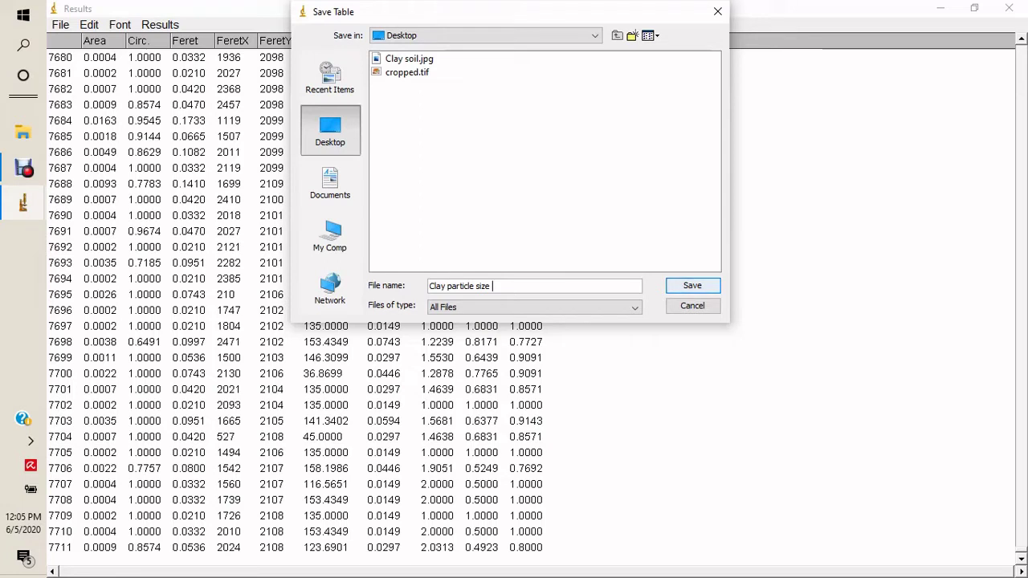
key("Return")
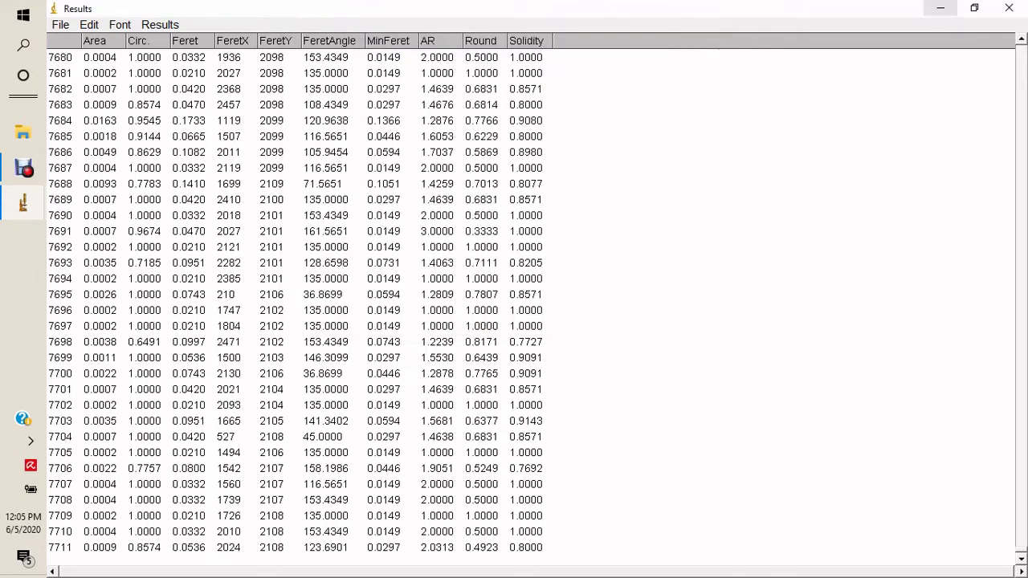
Minimize the Results table and the image, and open Clay particle size.csv from the desktop in Microsoft Office Excel
left_click(939, 7)
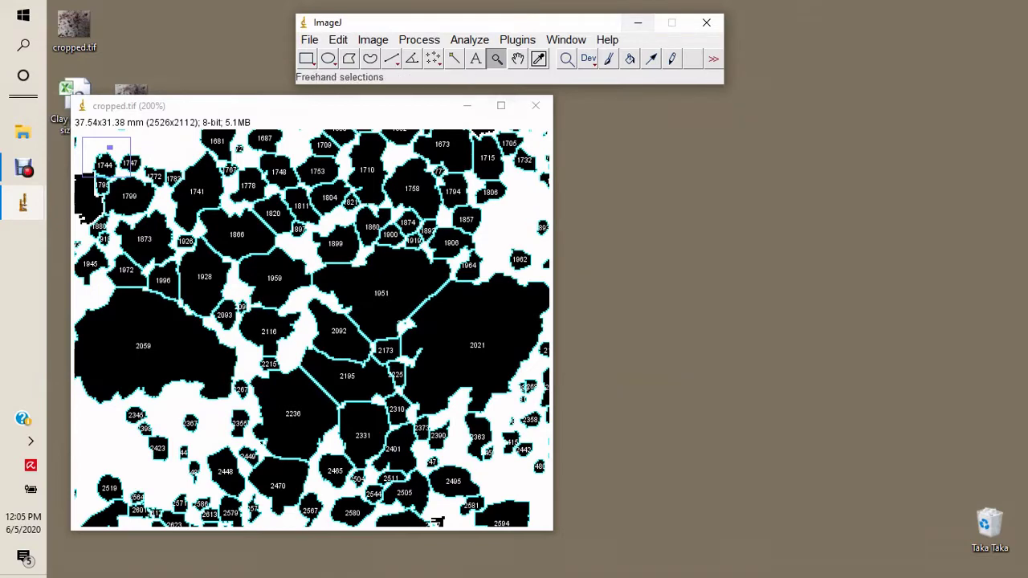
left_click(466, 106)
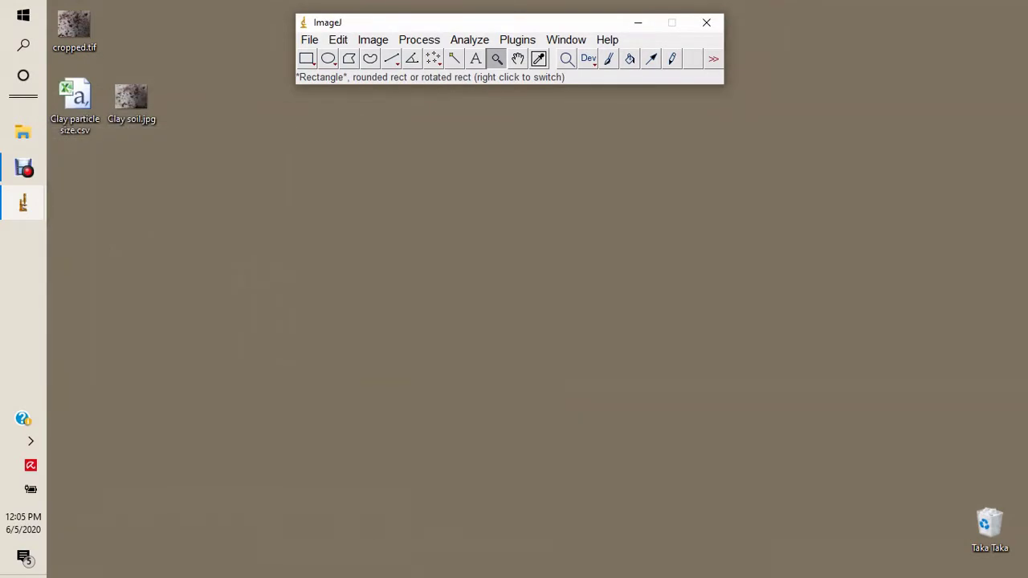
left_click(74, 103)
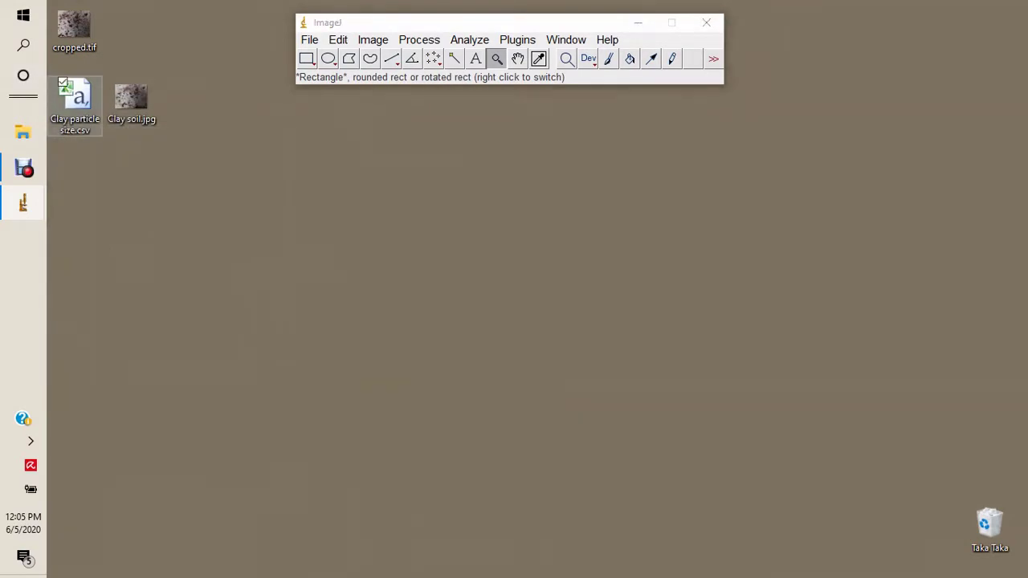
right_click(50, 90)
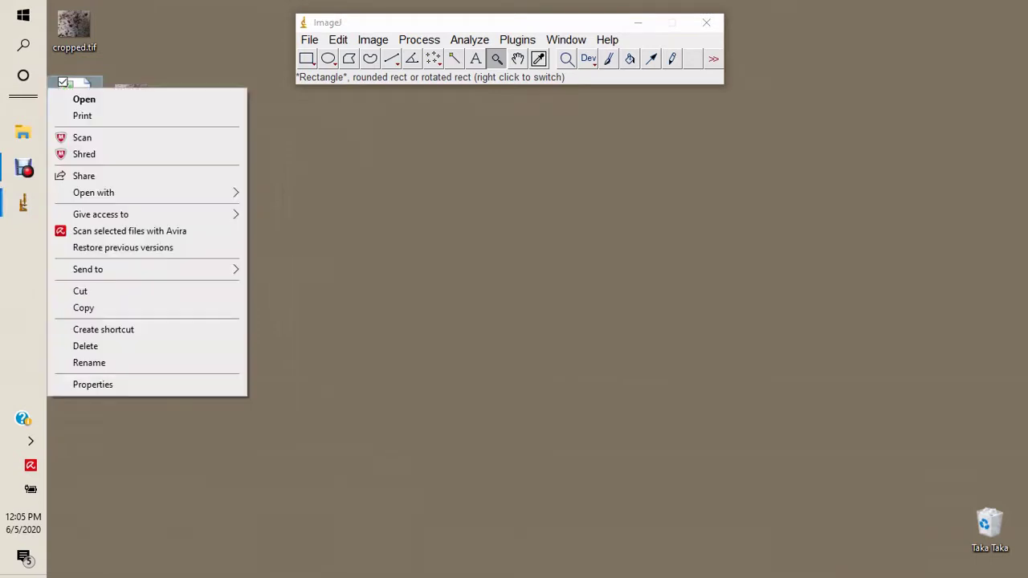
mouse_move(96, 269)
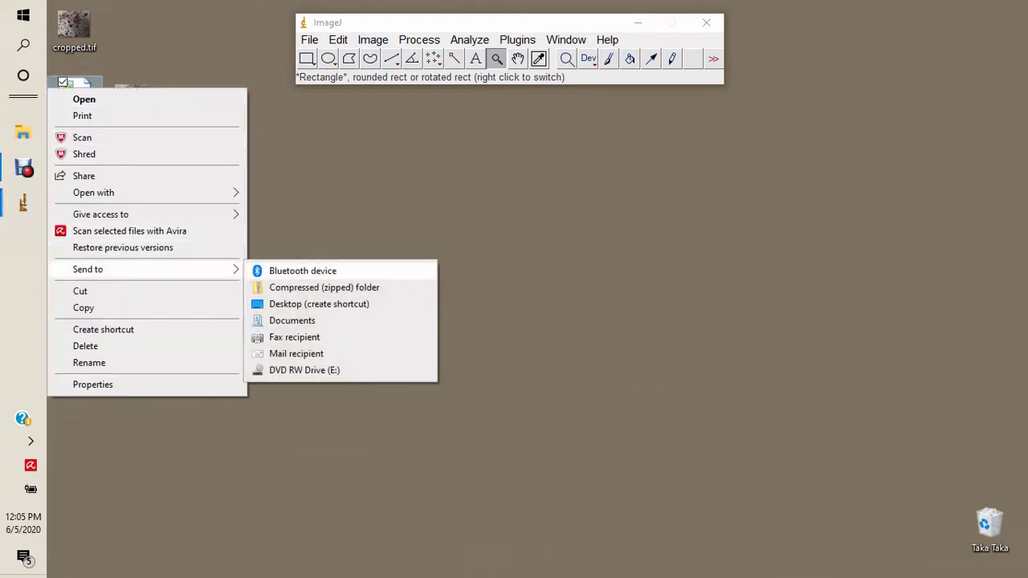
mouse_move(120, 193)
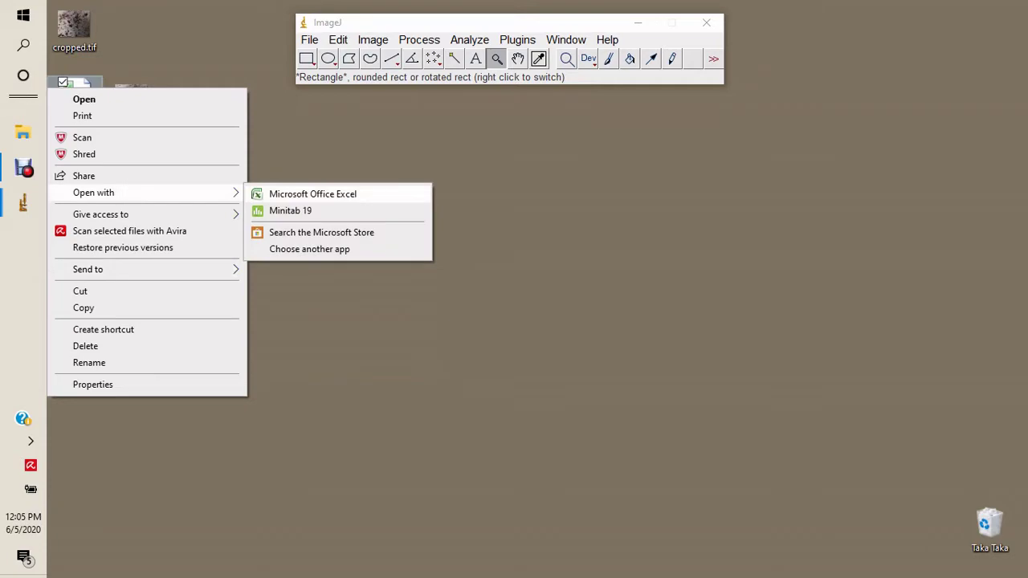
left_click(313, 193)
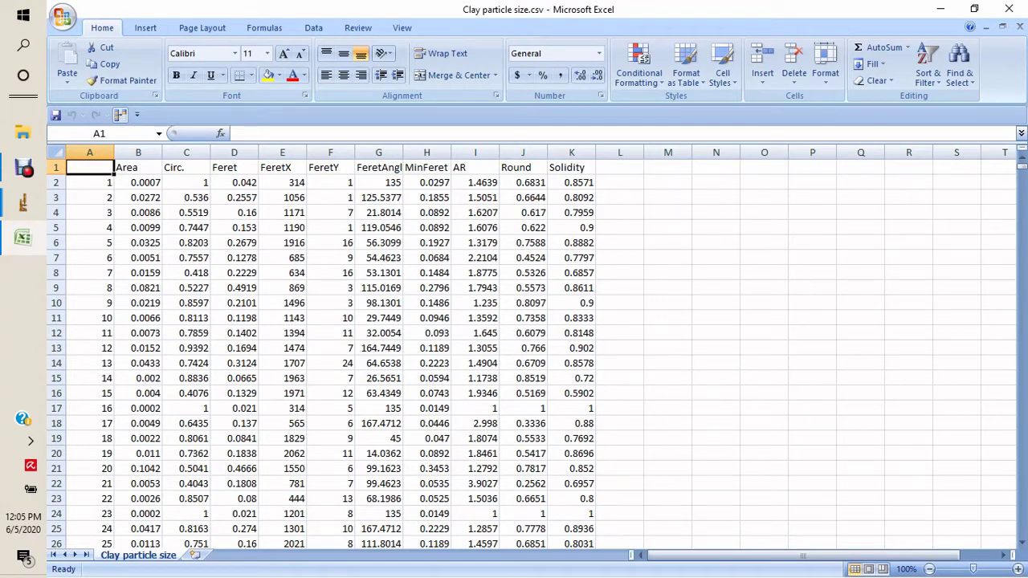
Widen the FeretAngle and MinFeret columns to fit their headings and add the heading "Diameter" in L1
left_click_drag(403, 153, 485, 152)
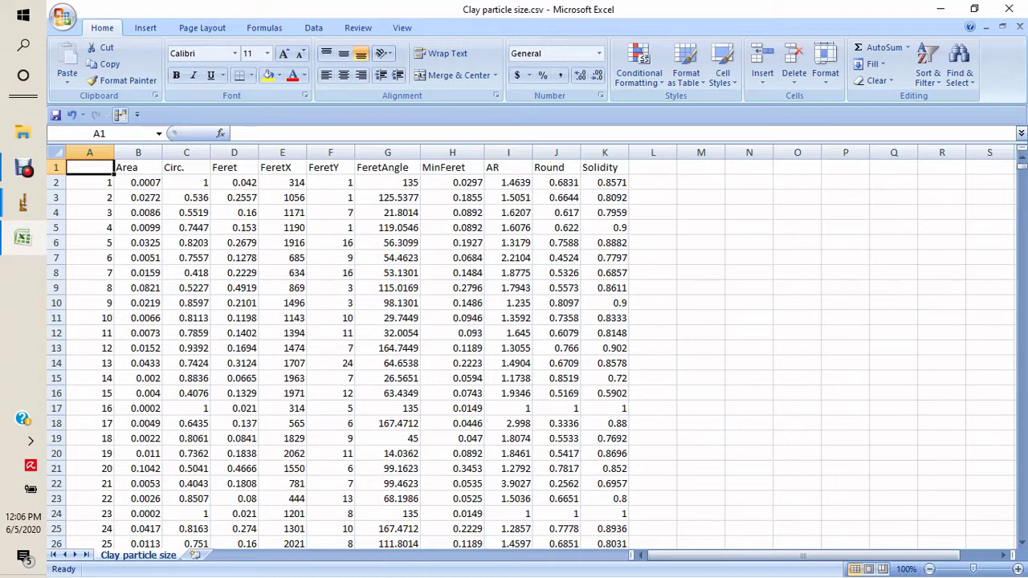
left_click(653, 167)
type("Diameter")
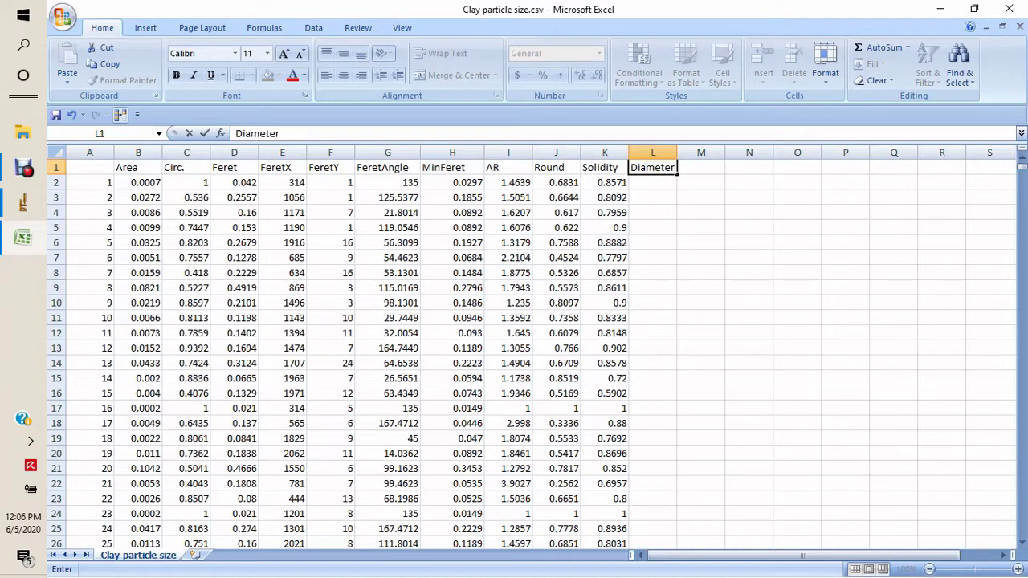
key("Return")
Calculate the first particle's diameter in L2 with =2*SQRT(B2/22*7) and fill the formula down the whole Diameter column
type("=")
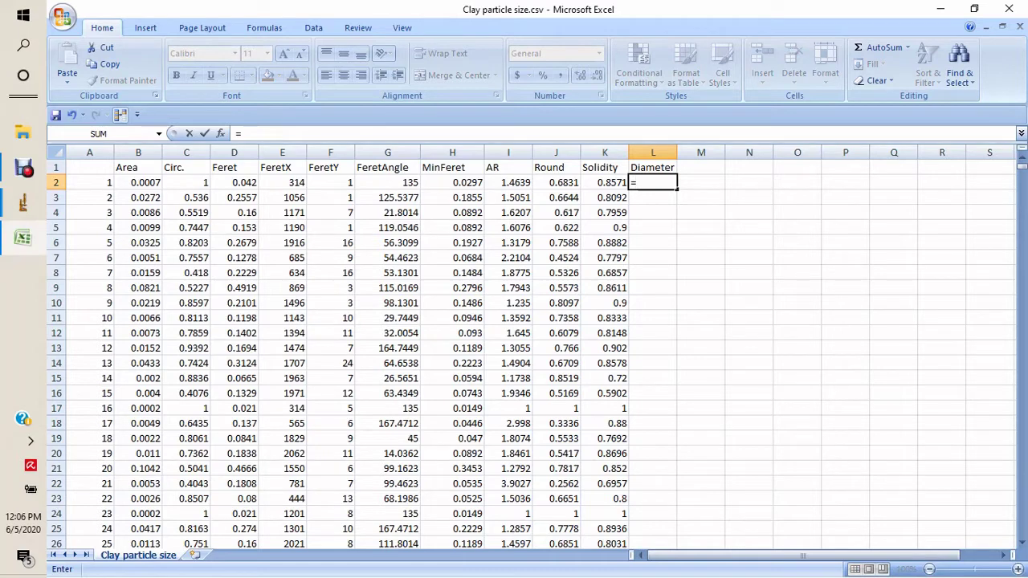
type("2*sq")
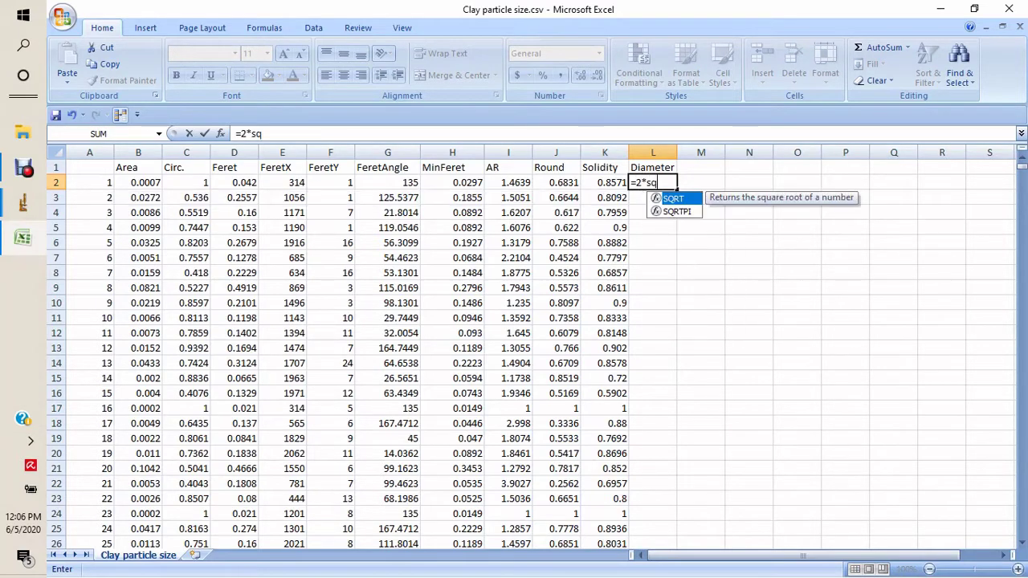
type("rt")
key("Tab")
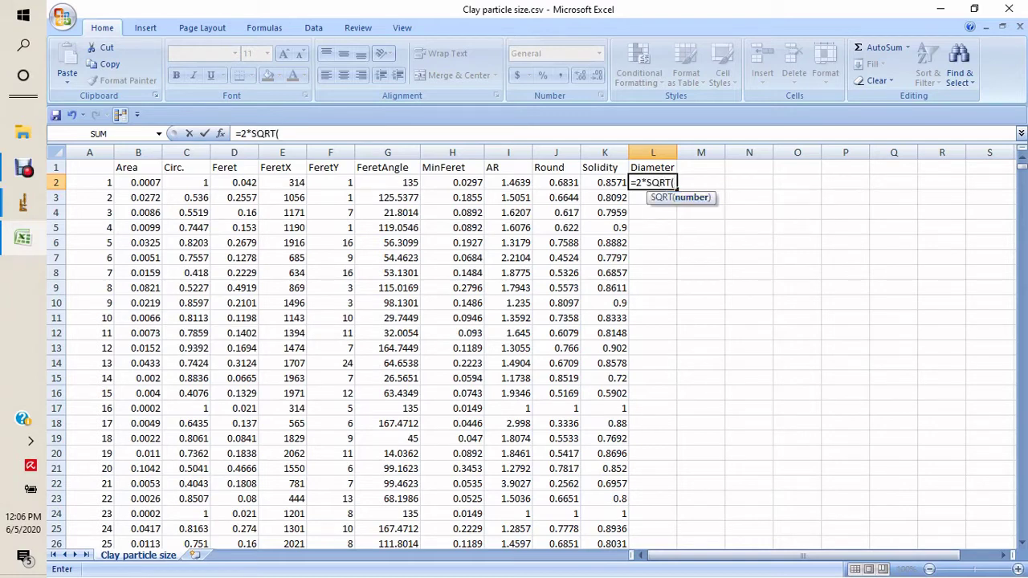
left_click(138, 183)
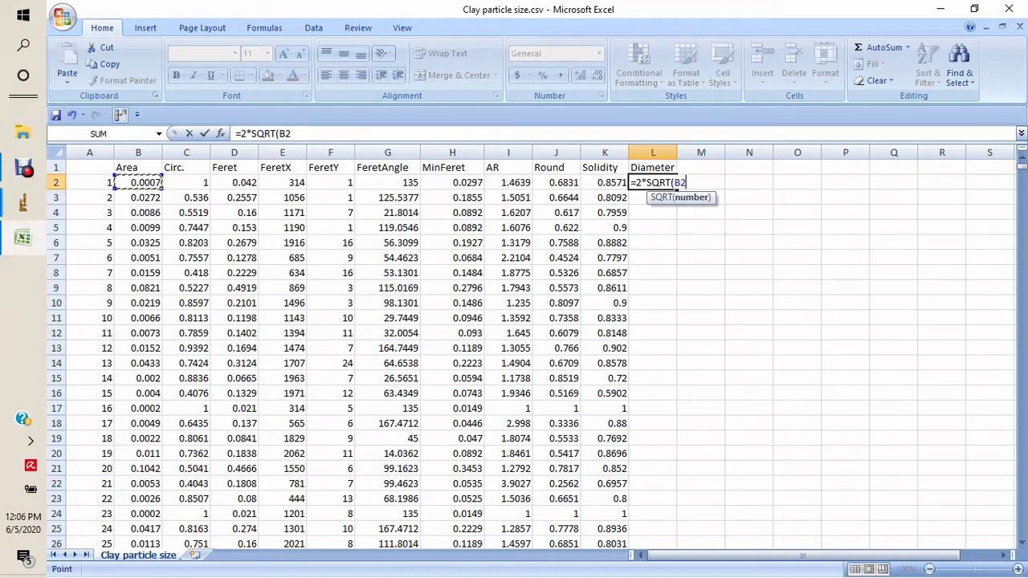
type("/22*7)")
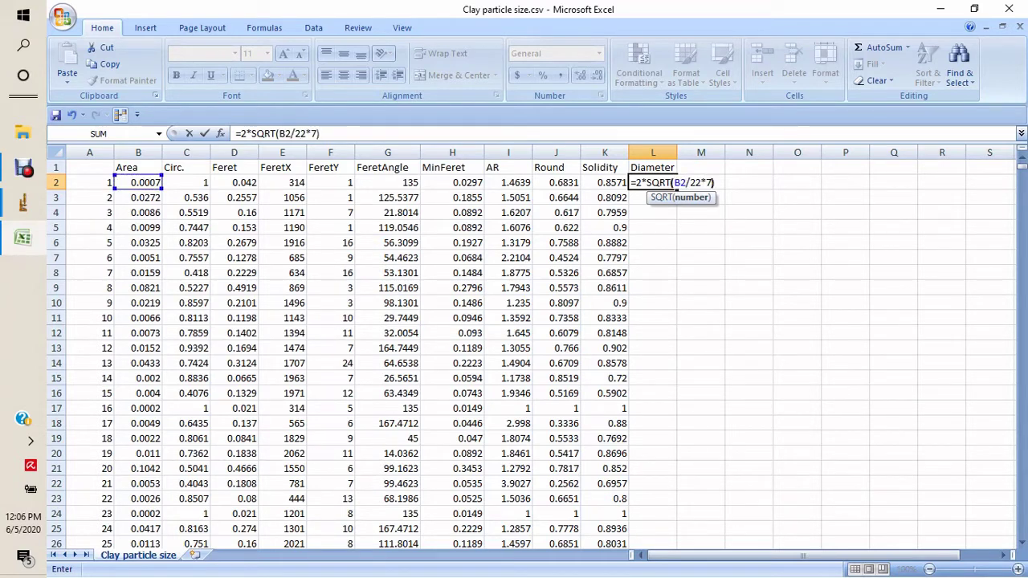
key("Return")
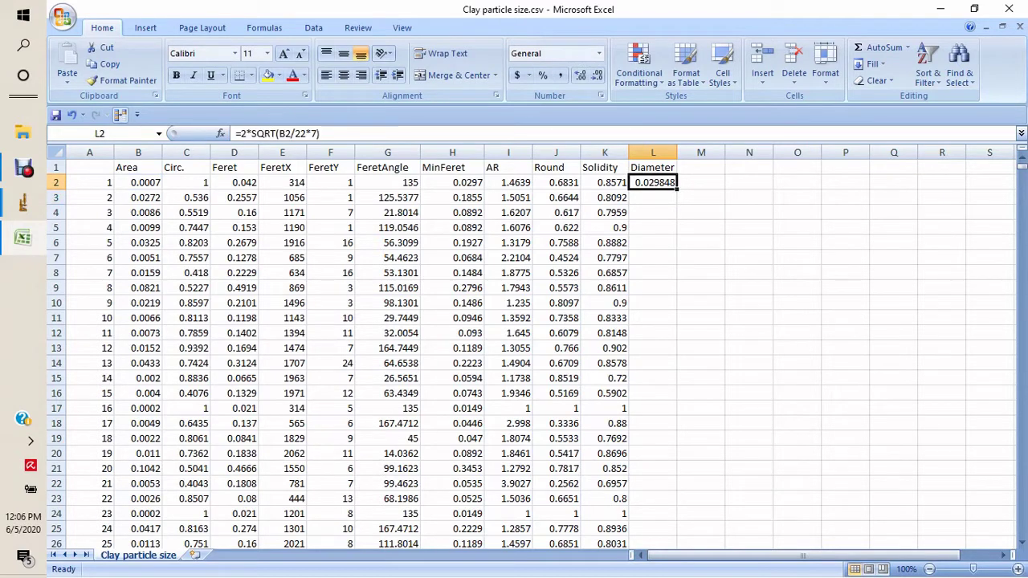
double_click(678, 189)
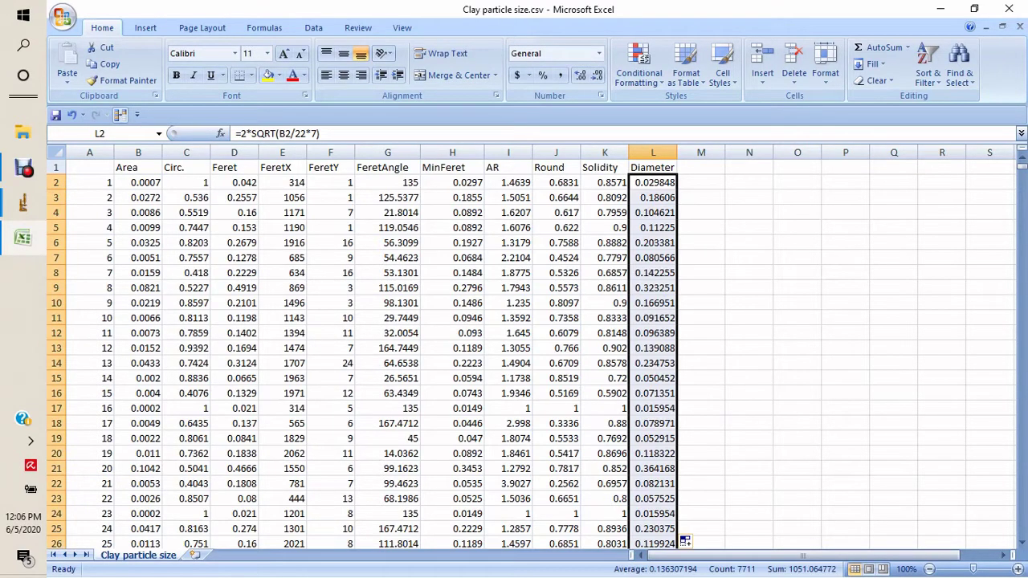
left_click(700, 242)
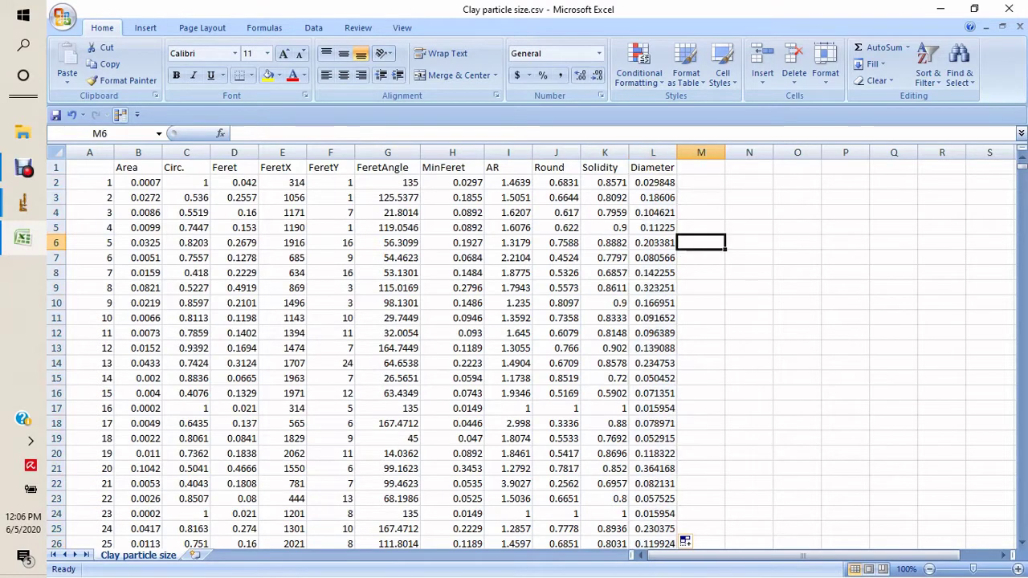
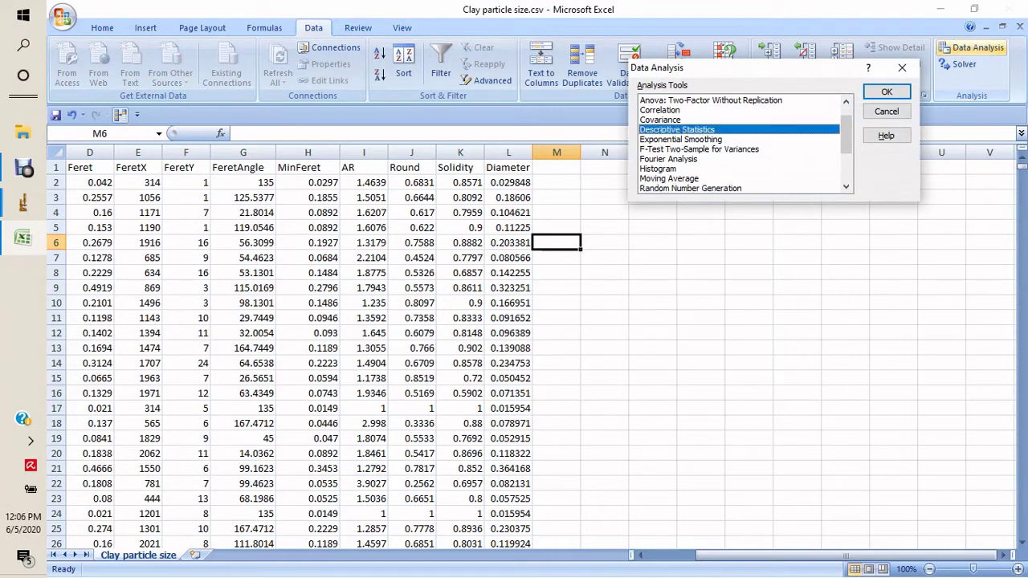
Run Descriptive Statistics on the diameters in L2:L7712 with summary statistics, placing the output at M6
left_click(886, 91)
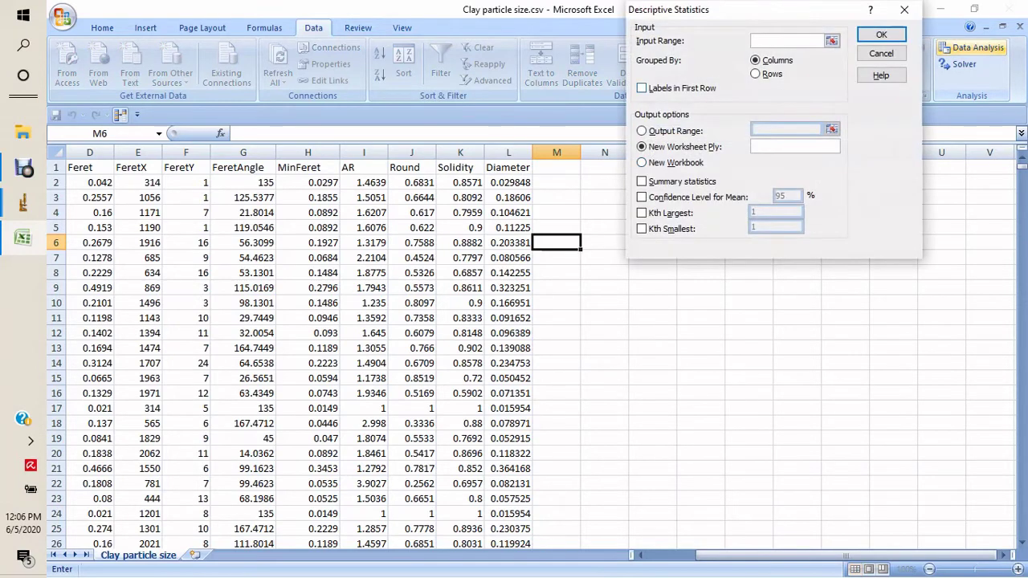
left_click(508, 182)
key("ctrl+shift+Down")
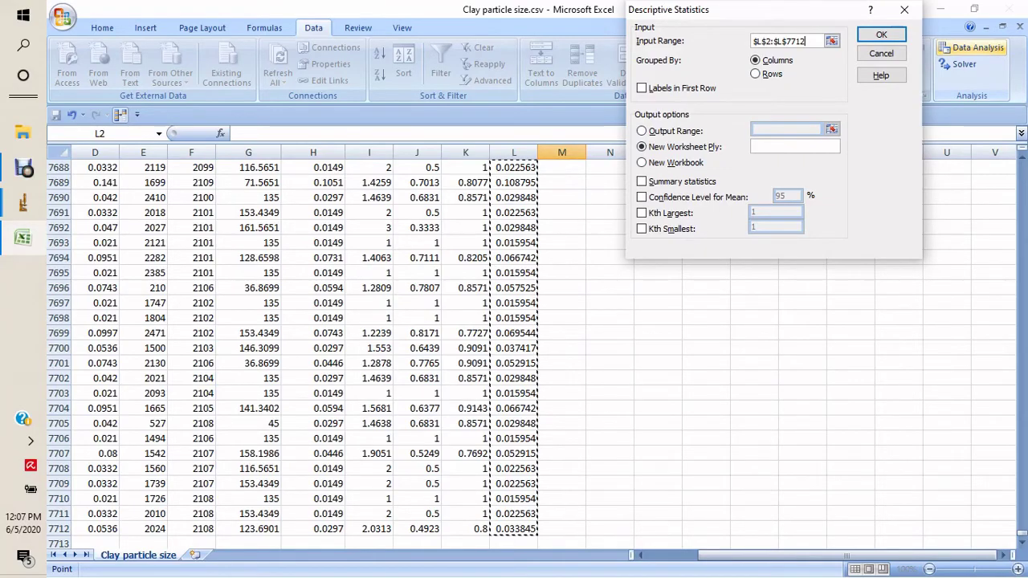
left_click_drag(1022, 530, 1021, 166)
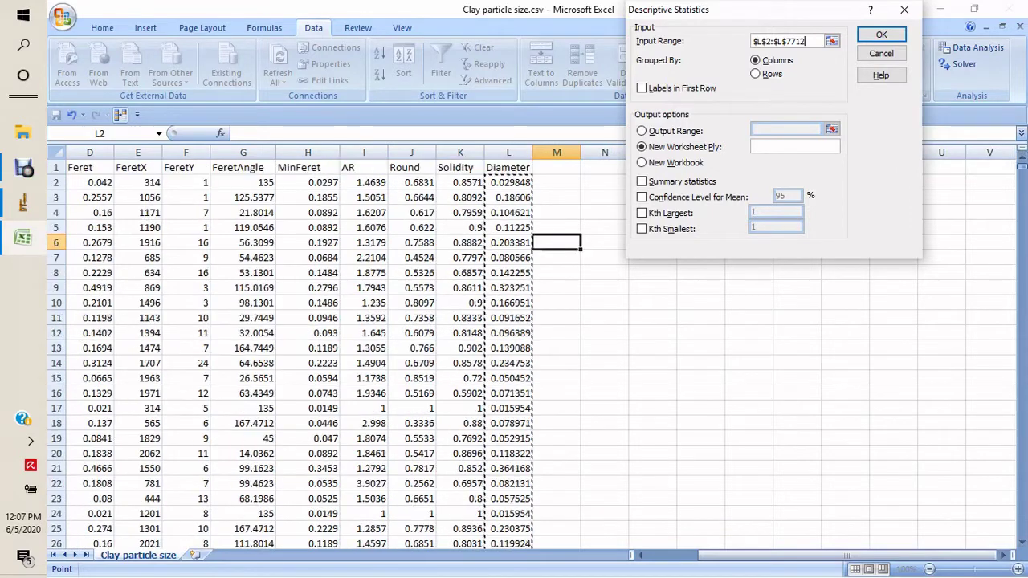
left_click(556, 243)
left_click(642, 130)
key("ctrl+z")
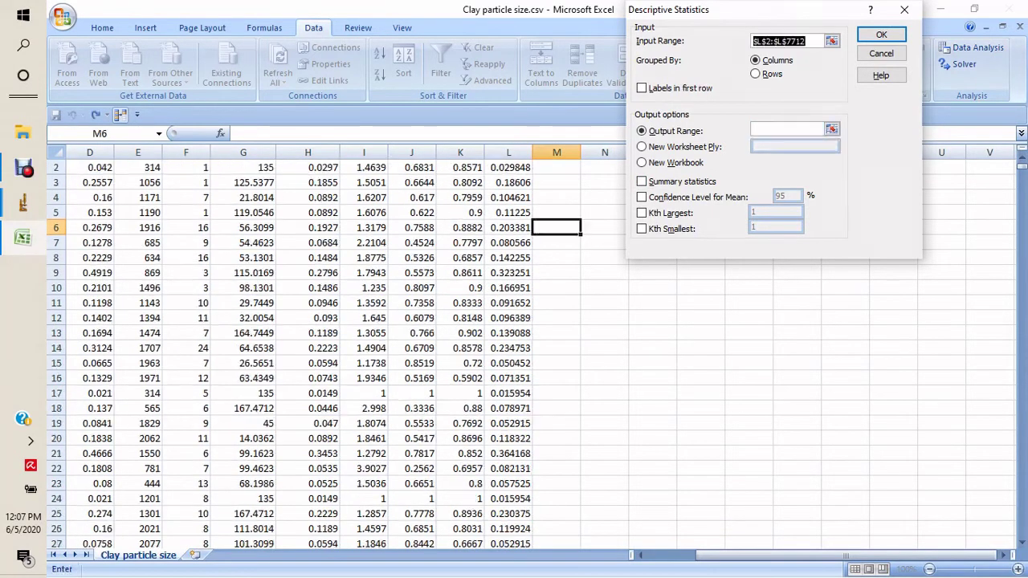
left_click(786, 129)
left_click(556, 227)
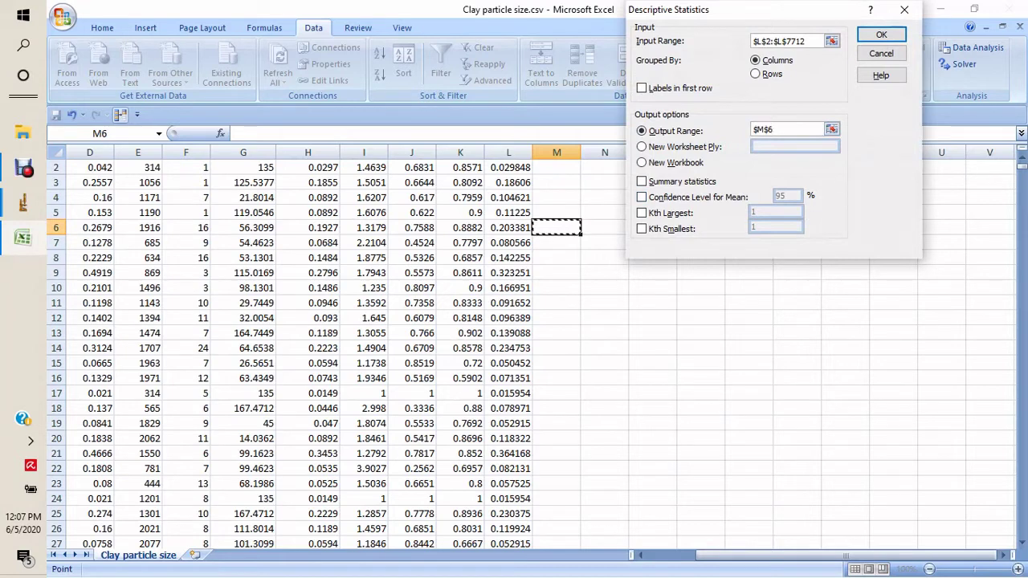
left_click(641, 181)
left_click(881, 34)
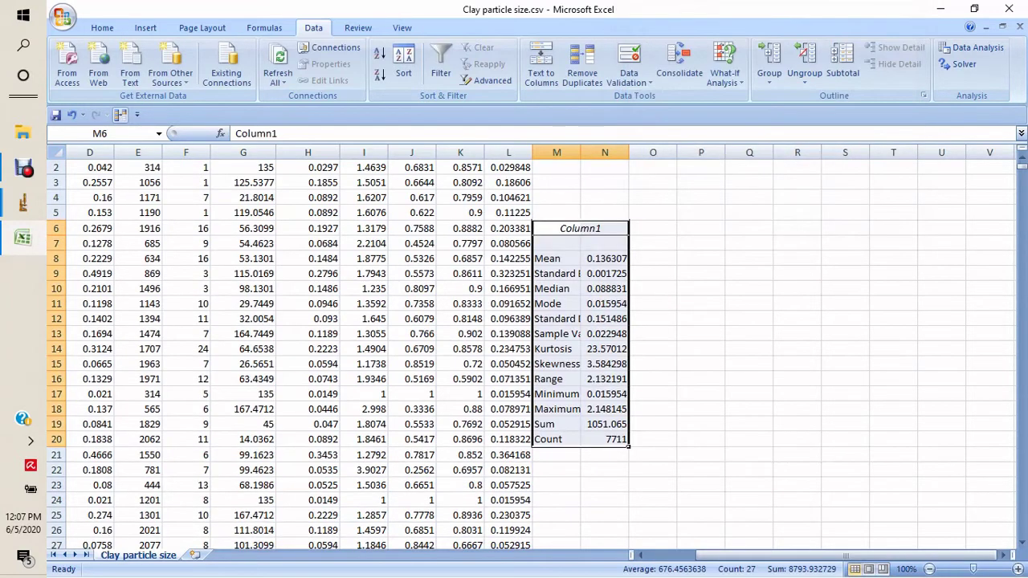
Widen columns M and N to fit their contents and apply all borders to the statistics table M6:N20
left_click_drag(581, 153, 719, 153)
left_click_drag(613, 228, 674, 439)
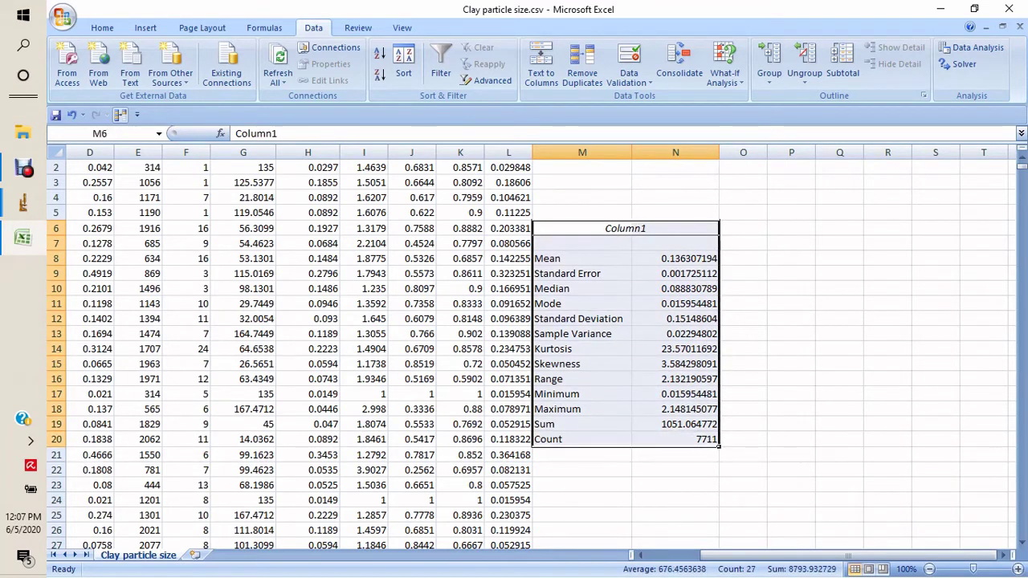
left_click(102, 27)
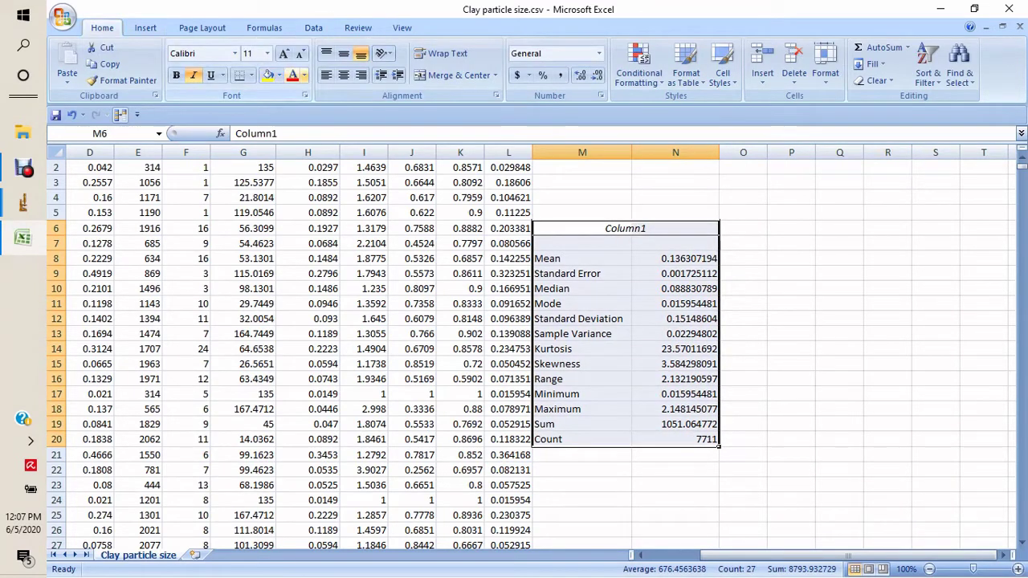
left_click(252, 75)
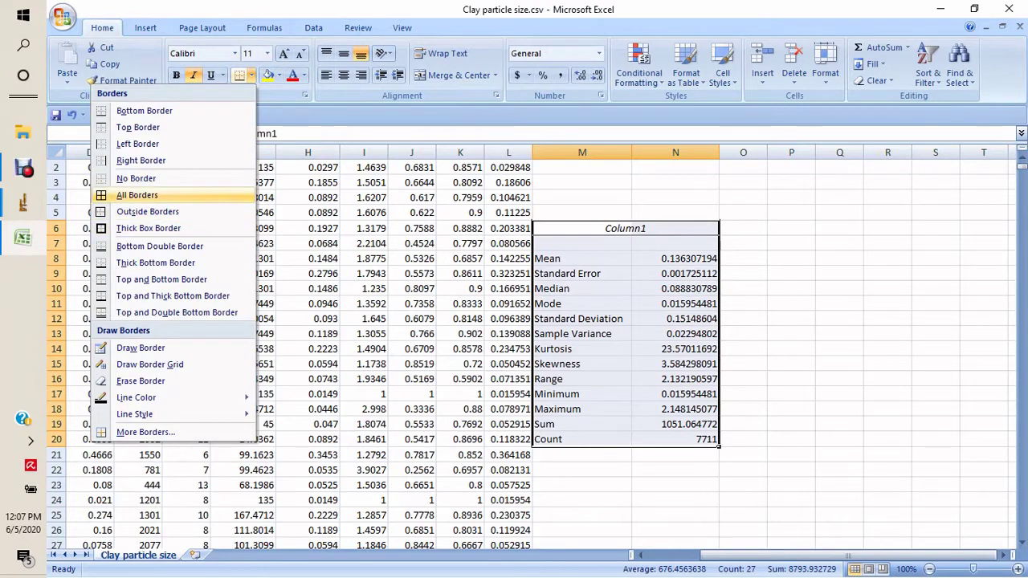
left_click(137, 195)
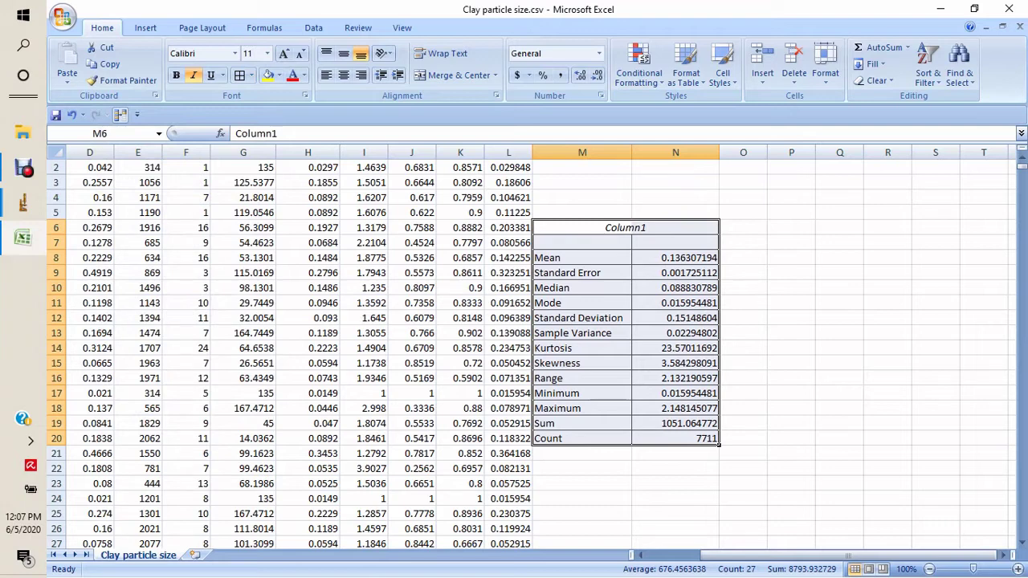
Highlight the Range, Minimum and Maximum rows of the statistics table in yellow
left_click_drag(581, 377, 675, 408)
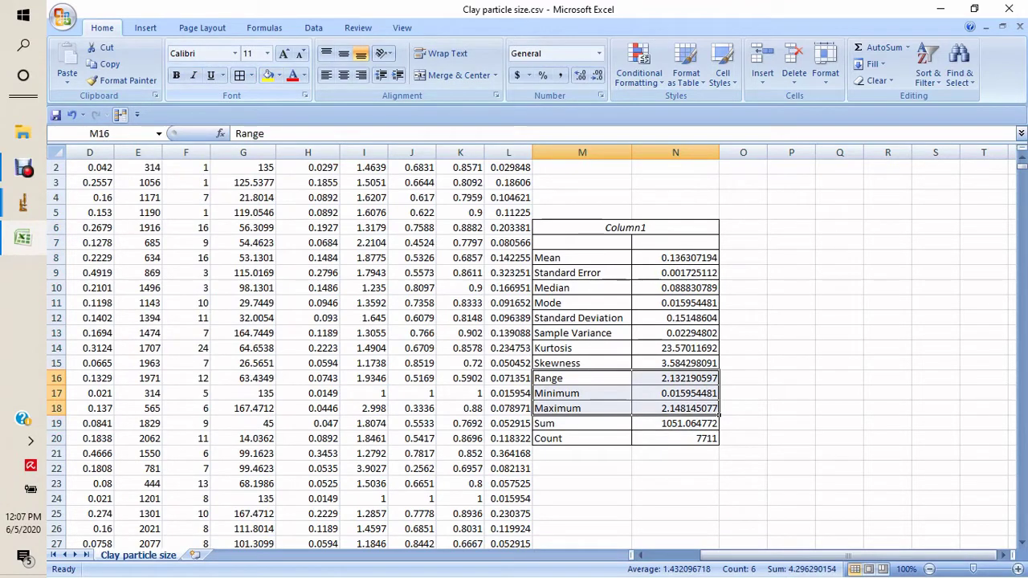
left_click(268, 74)
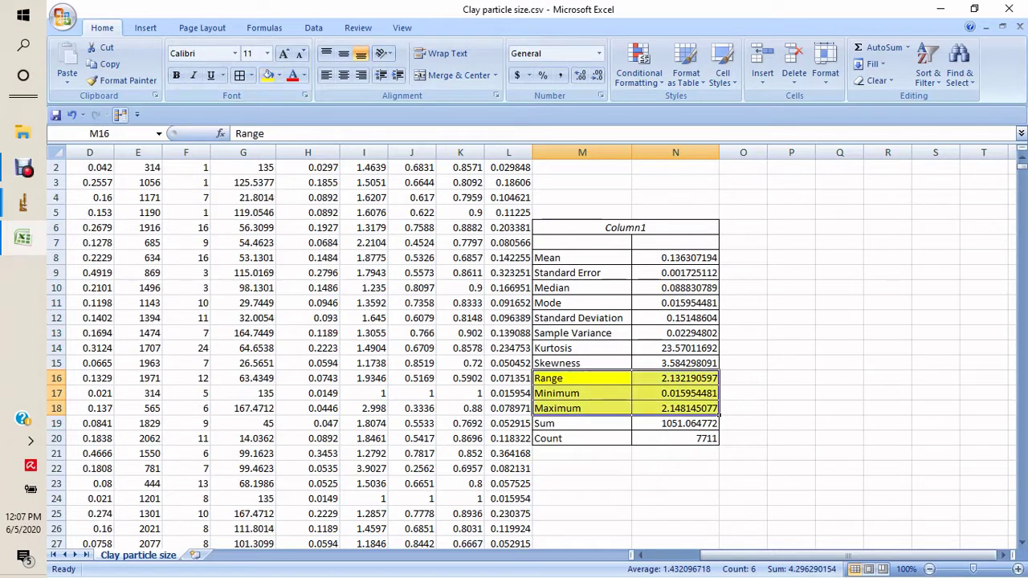
left_click(839, 408)
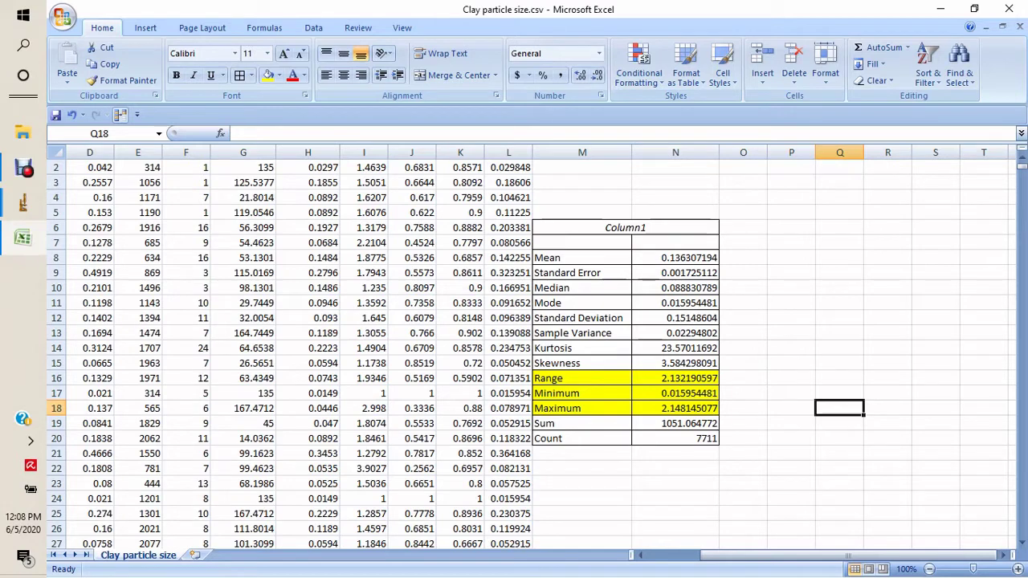
left_click(791, 333)
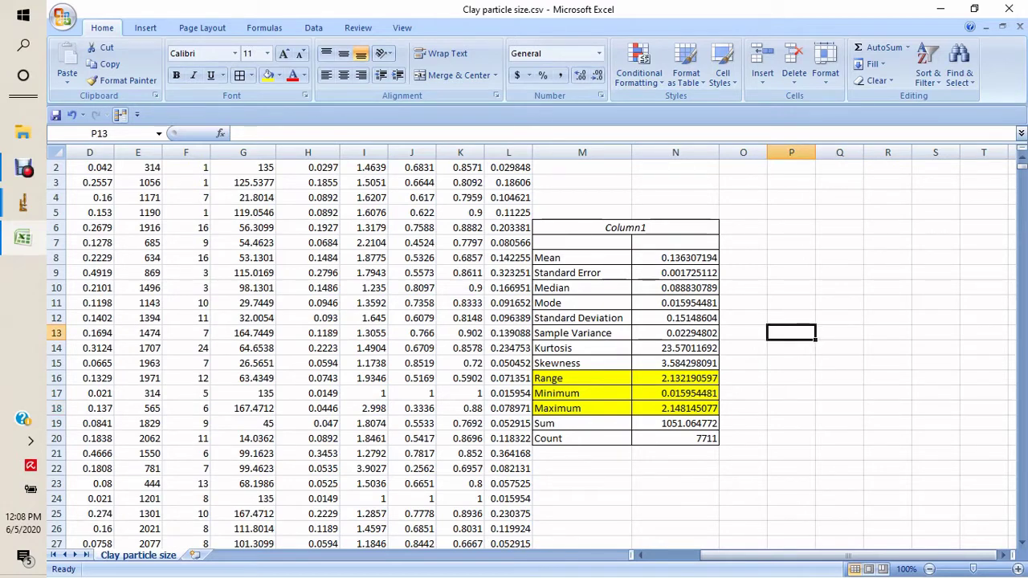
left_click(581, 468)
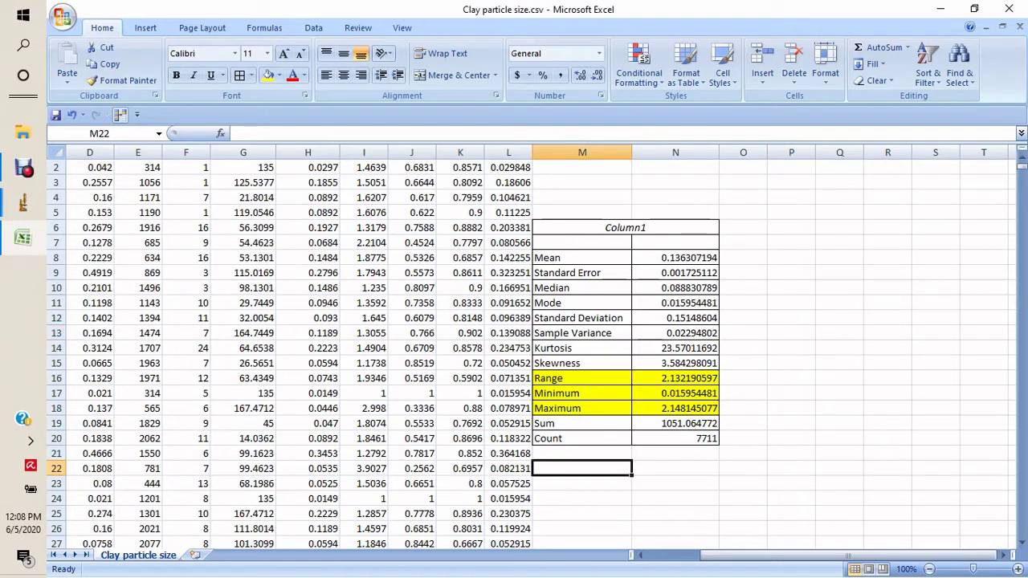
Add the label "Range" in P14 and link Q14 to the statistics table's range with =N16
left_click(791, 347)
type("Range")
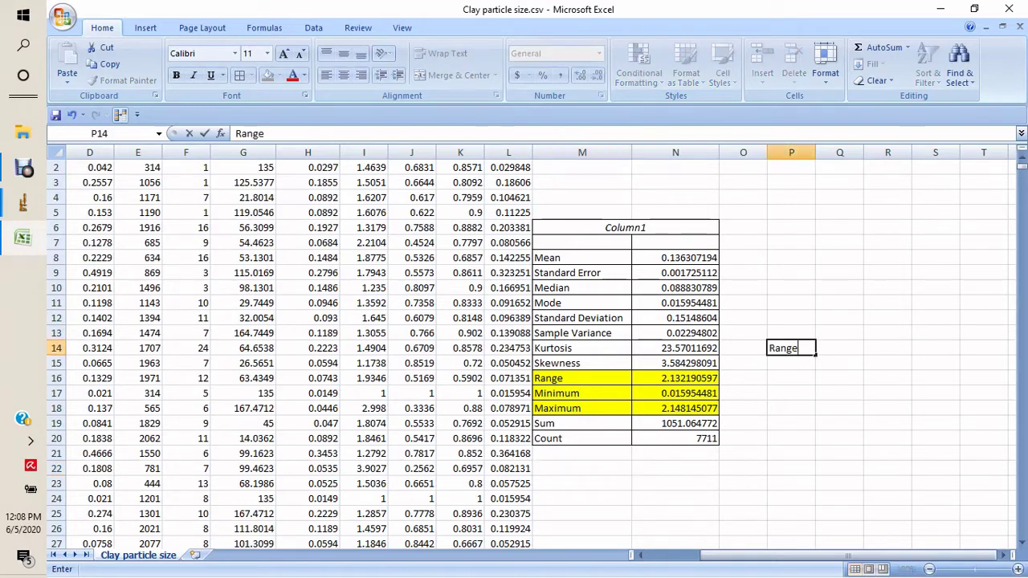
key("Tab")
type("=")
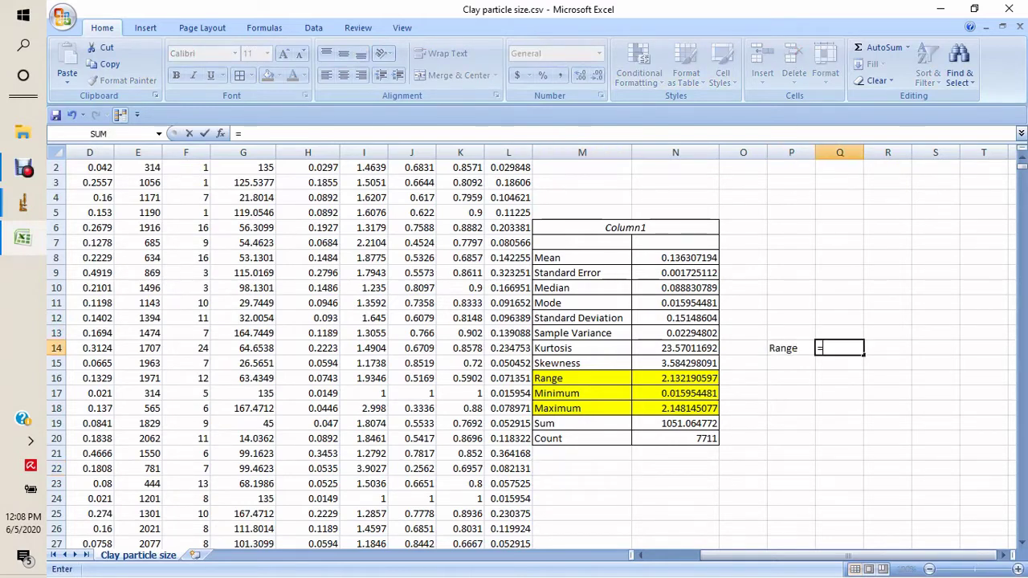
type("N16")
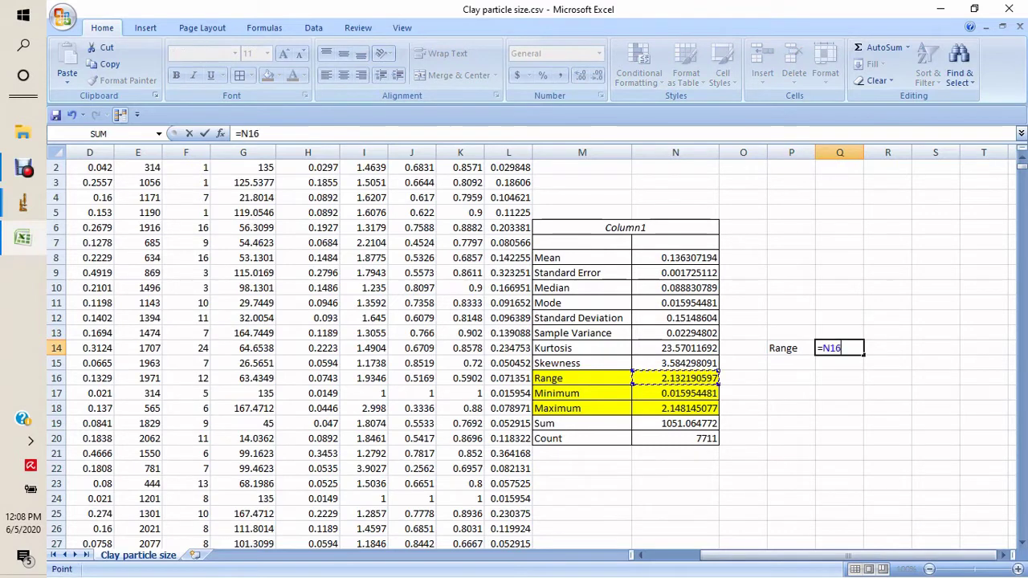
key("Return")
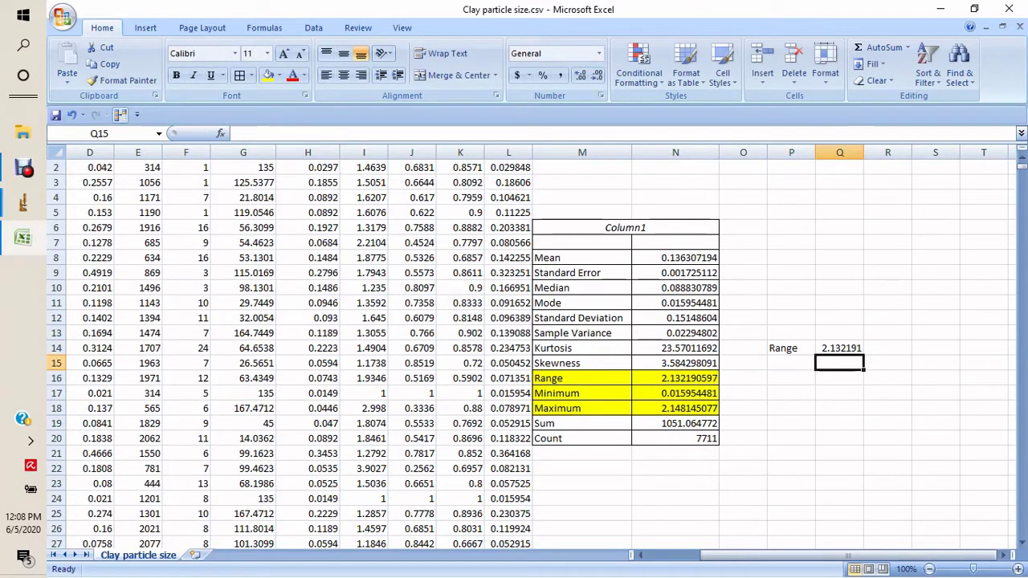
Add the labels "Bin" in P15 and "Bin range" in P16
left_click(791, 363)
type("Bin")
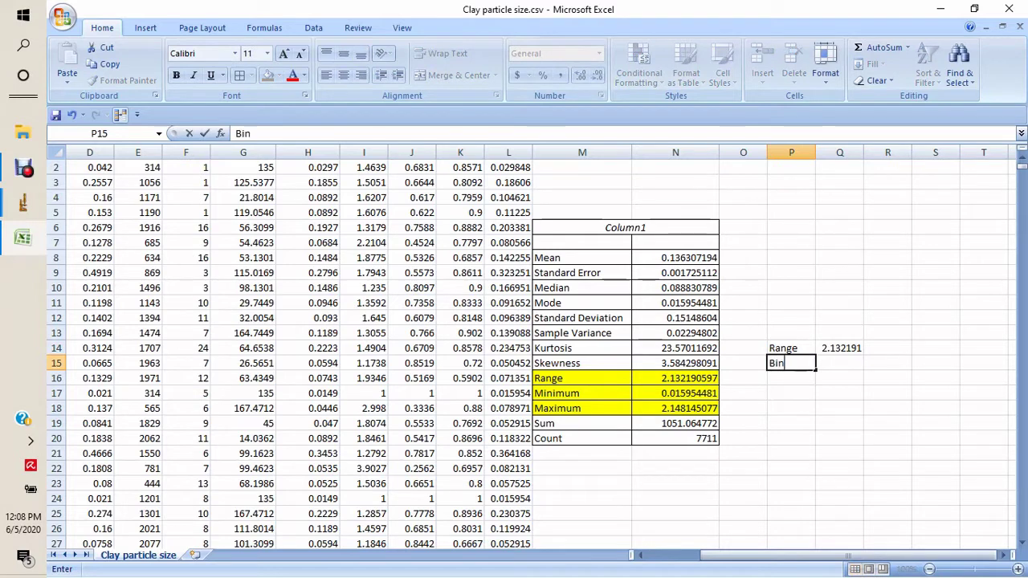
key("Return")
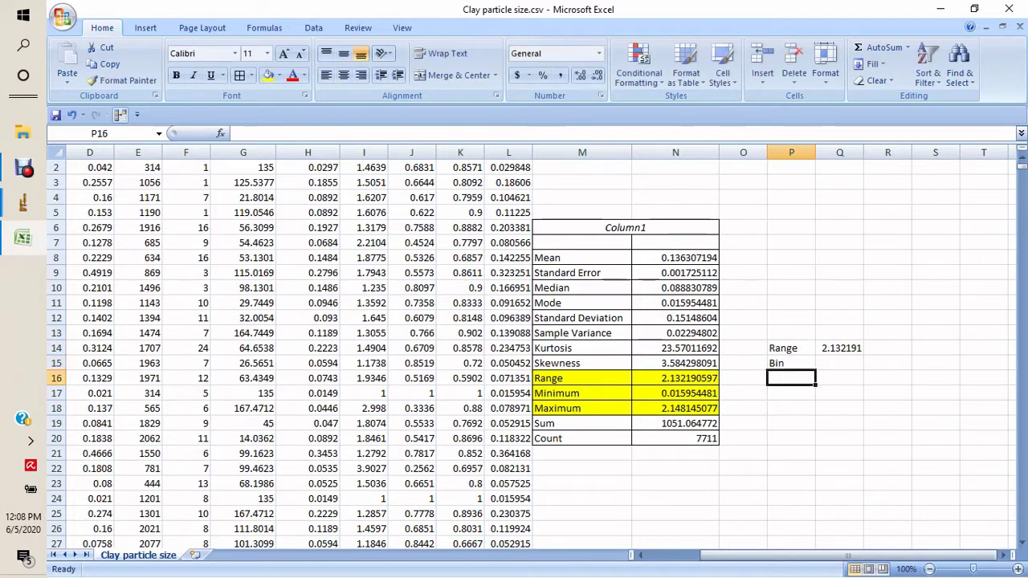
type("Bin range")
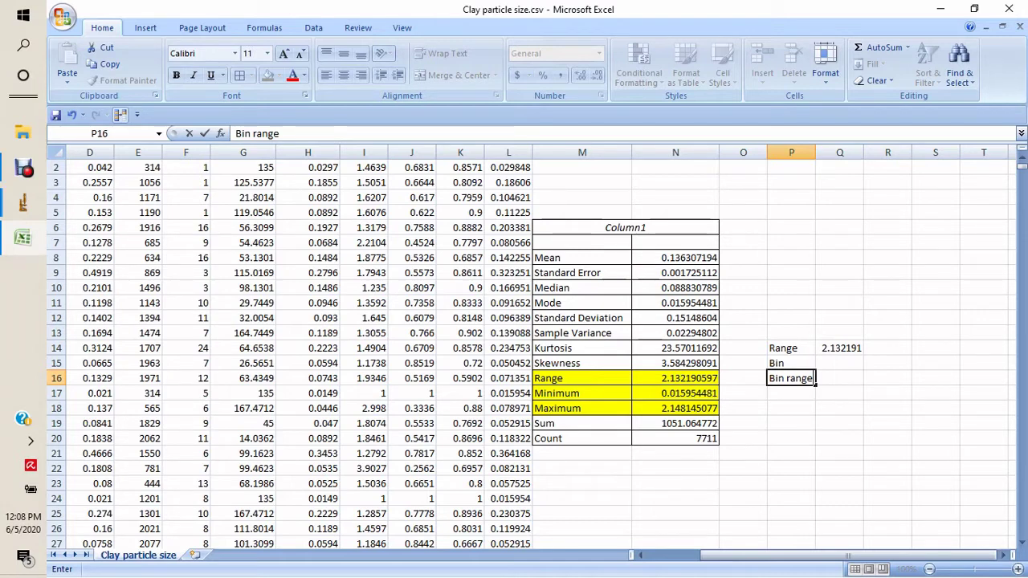
Calculate the bin range in Q16 with =Q14/Q15 and enter 5 as the bin count in Q15
key("Tab")
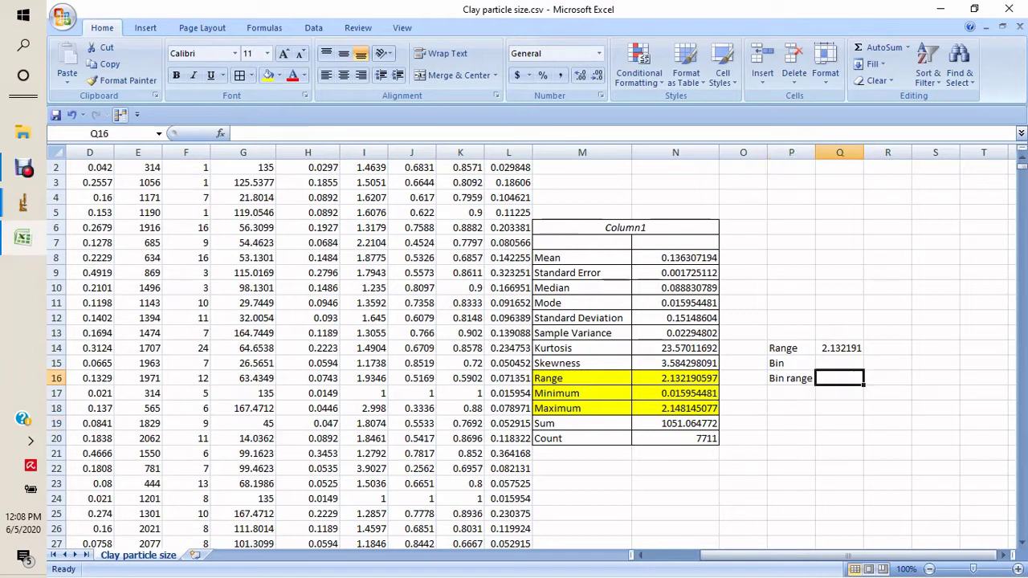
type("=Q14/")
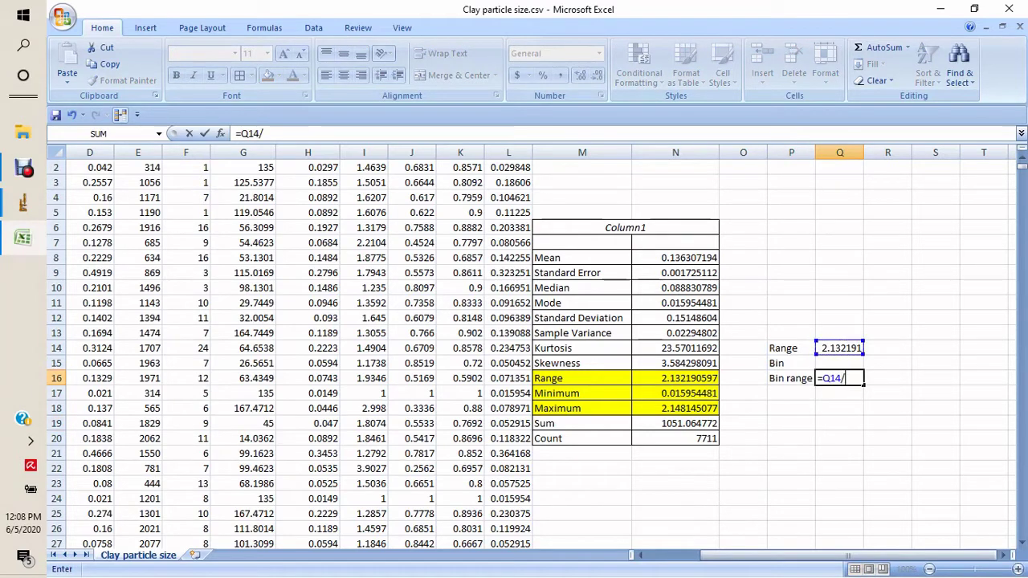
type("Q15")
key("Return")
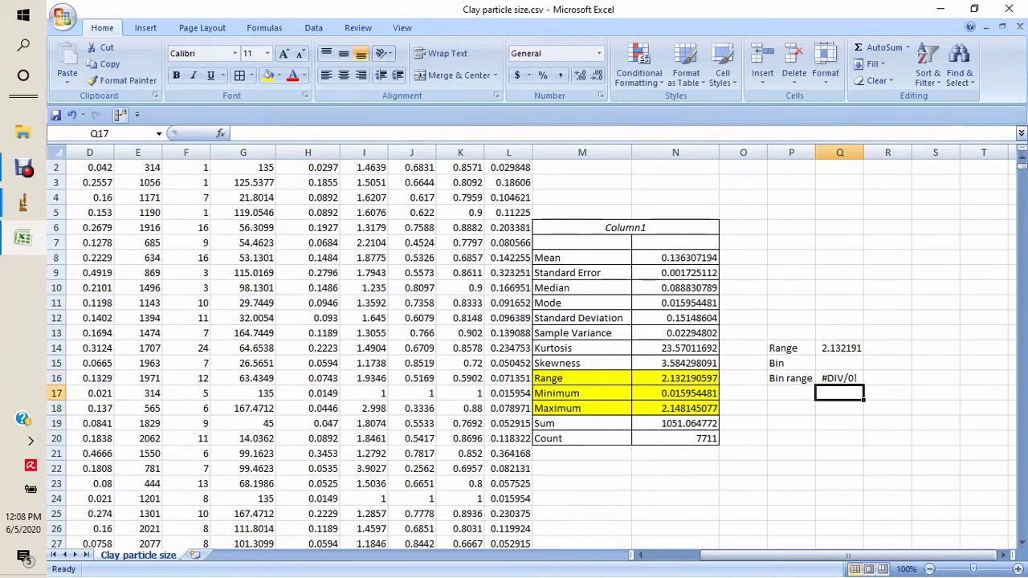
left_click(839, 363)
type("5")
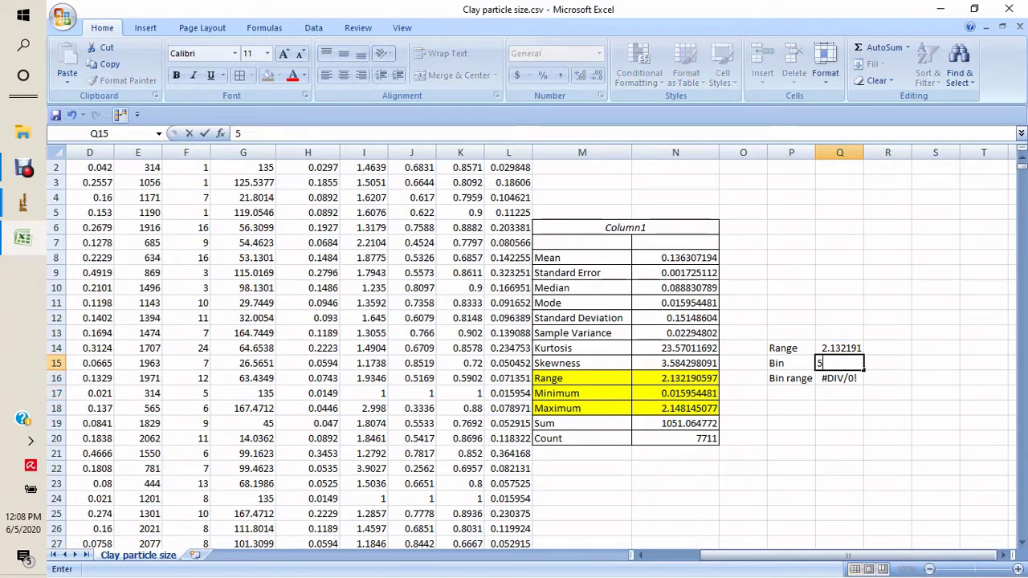
key("Return")
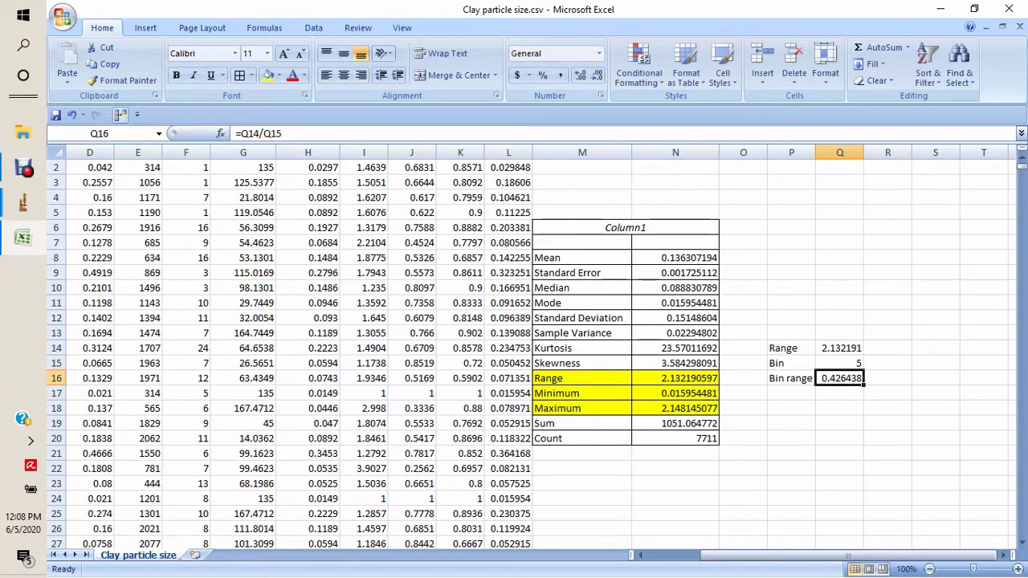
Format the range, bin and bin range values in Q14:Q16 to show two decimal places
left_click_drag(839, 348, 839, 378)
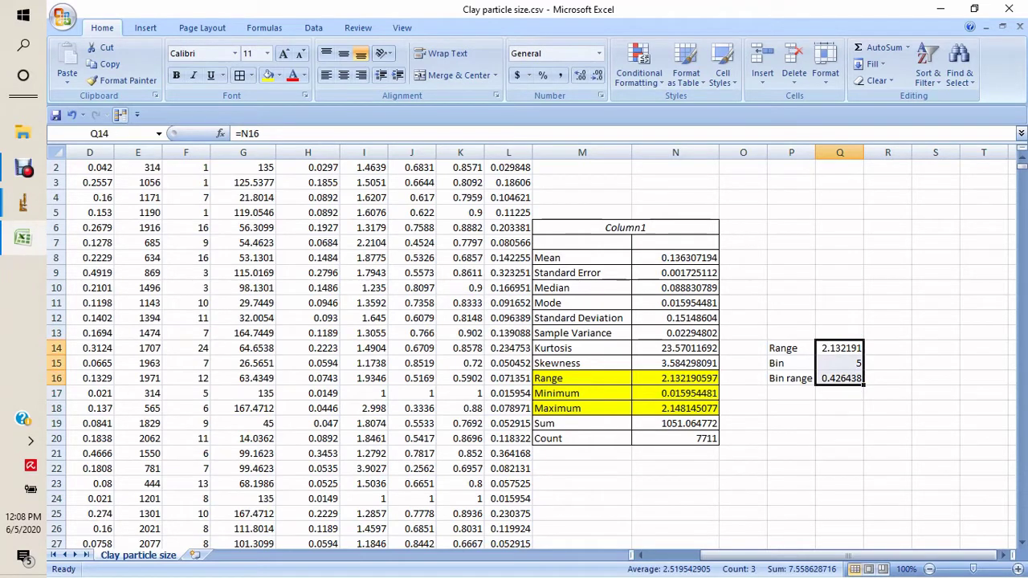
left_click(597, 74)
left_click(596, 75)
left_click(596, 75)
left_click(597, 74)
left_click(596, 75)
left_click(579, 75)
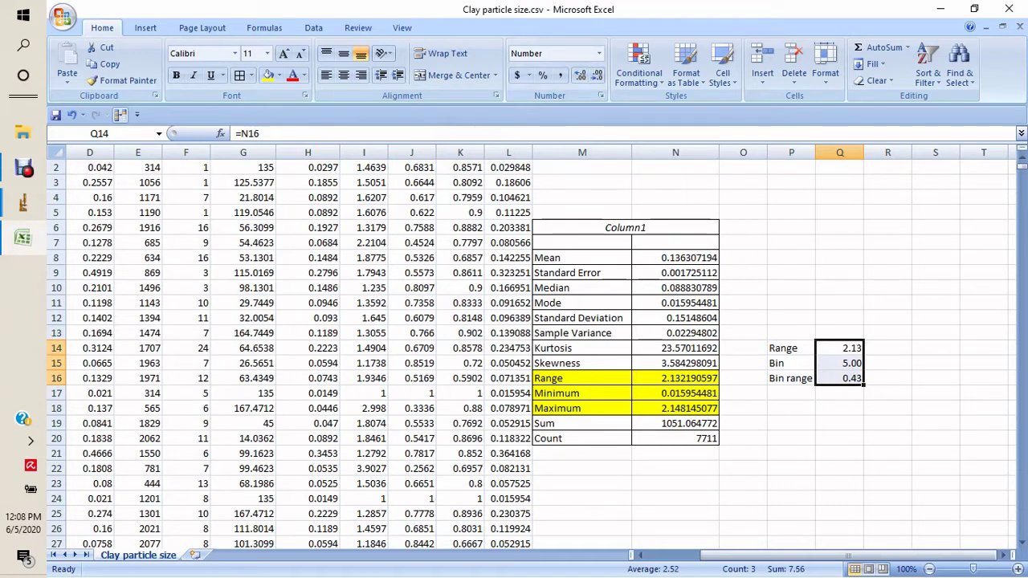
Set the bin count in Q15 to 6
left_click(840, 363)
type("6")
left_click(839, 408)
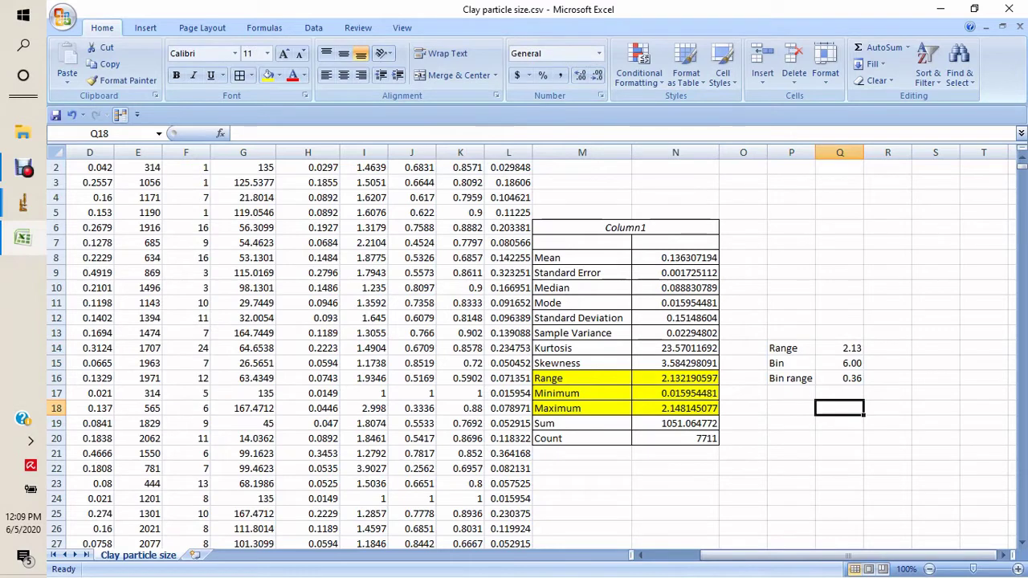
Add the table headers "Bin" in P19 and "Limits" in Q19
left_click(791, 423)
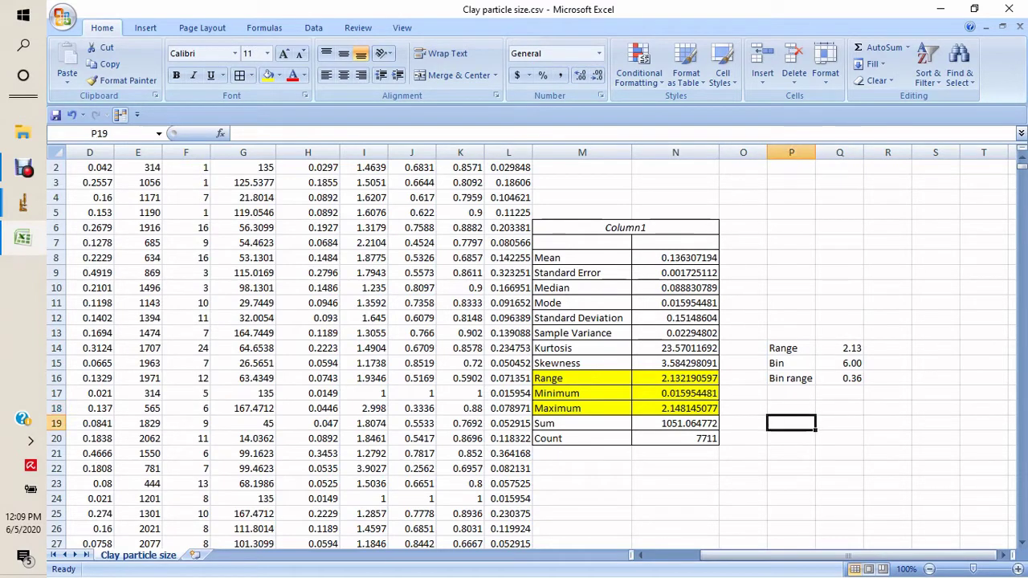
type("Bin")
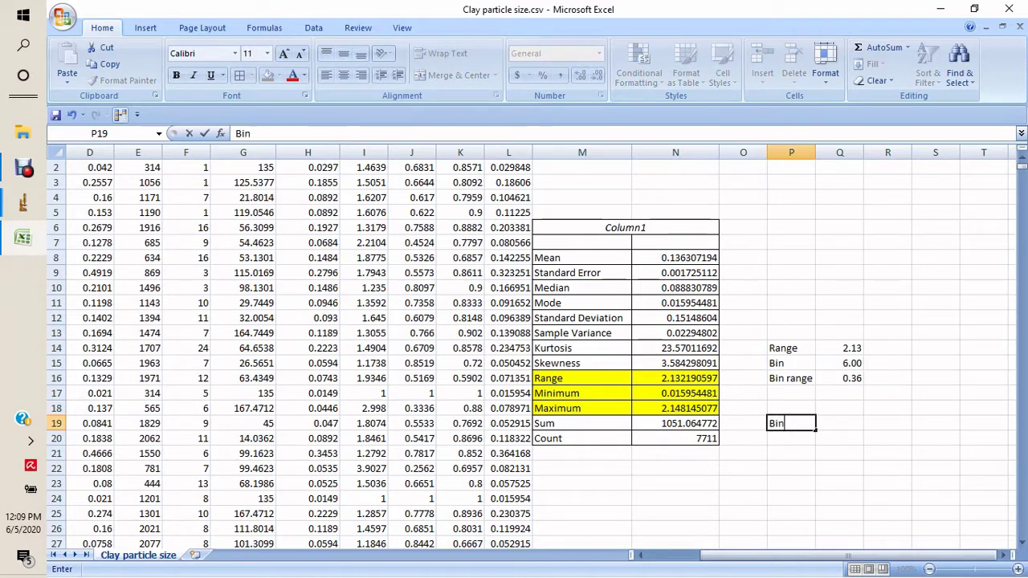
left_click(839, 423)
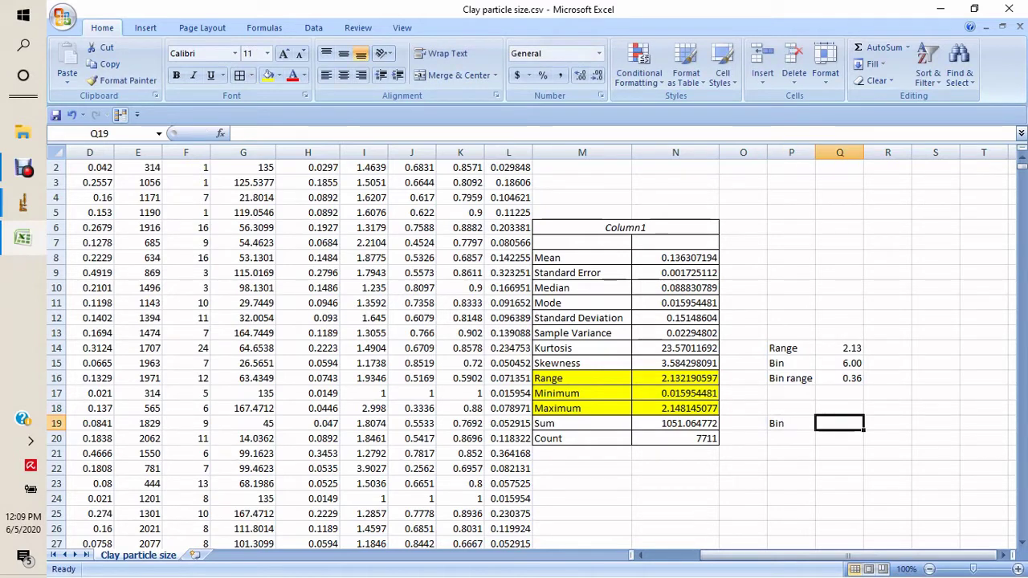
type("Limites")
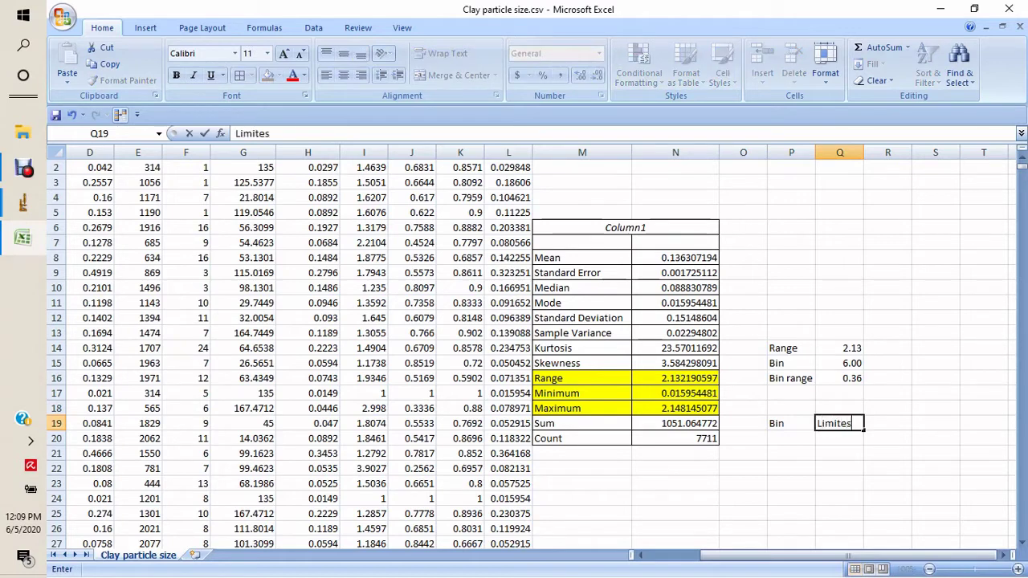
key("BackSpace")
key("BackSpace")
type("s")
key("Return")
Number the bins from 1 to 6 in P20:P25 below the Bin header
type("1")
key("Return")
type("2")
key("Return")
type("43")
key("BackSpace")
key("BackSpace")
type("3")
key("Return")
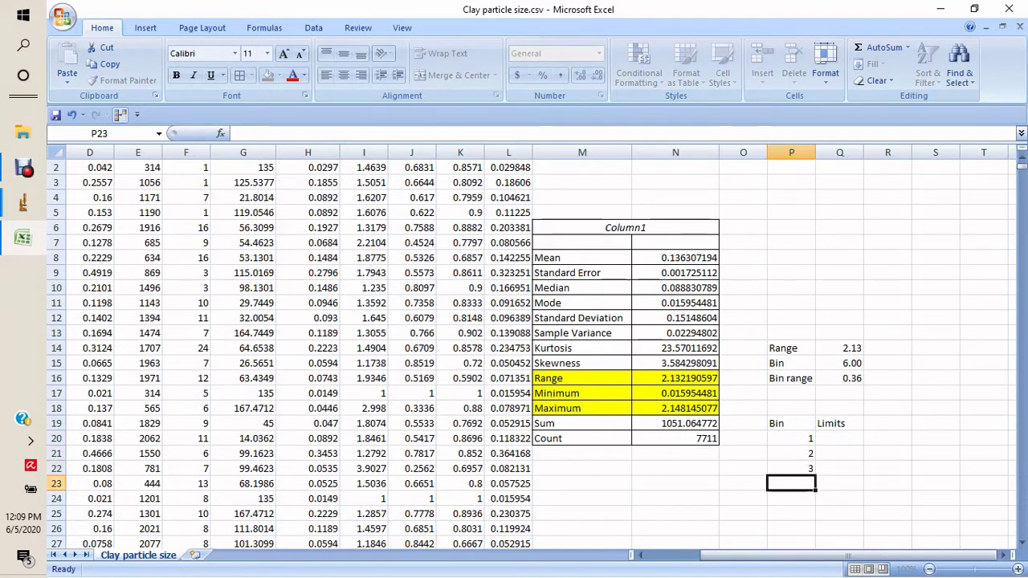
left_click_drag(791, 439, 816, 518)
Link the first bin limit in Q20 to the minimum in the statistics table with =N17
left_click(839, 439)
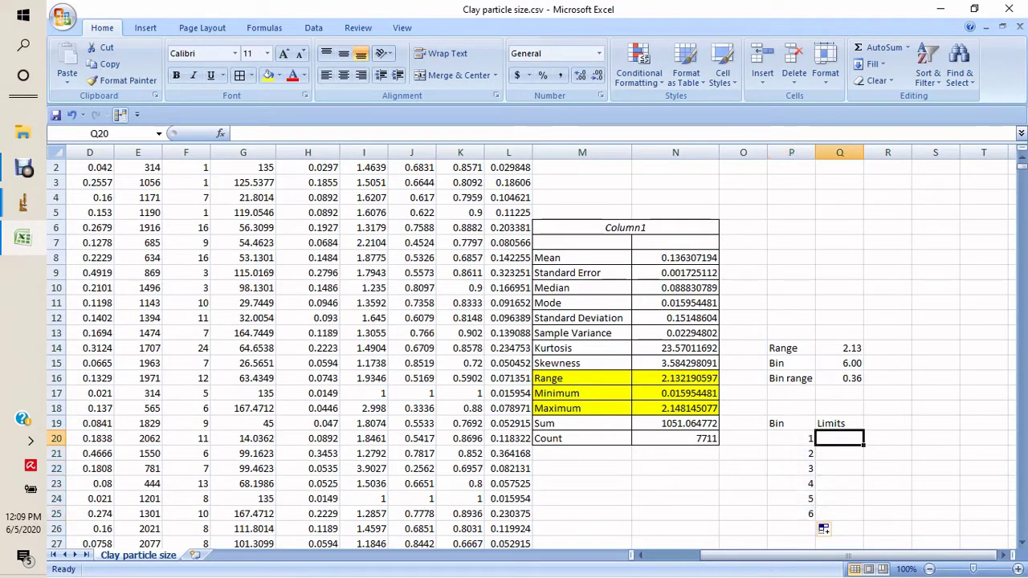
type("=")
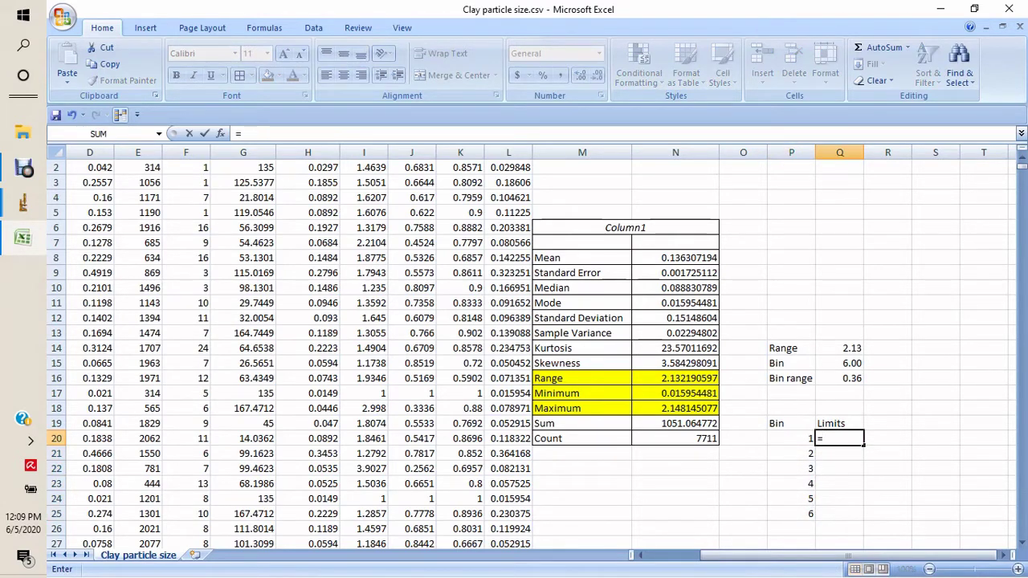
left_click(674, 379)
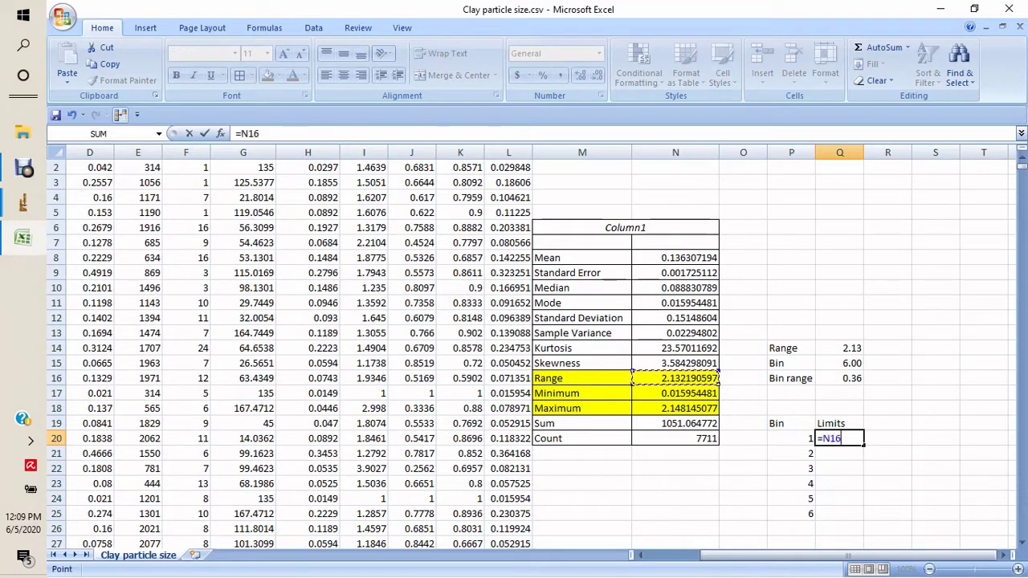
left_click(674, 393)
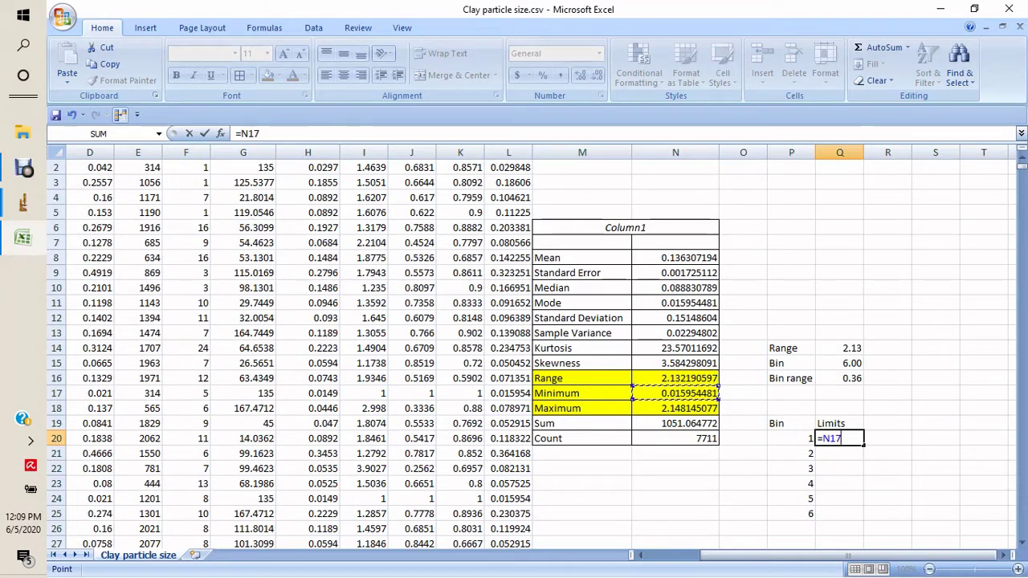
key("Return")
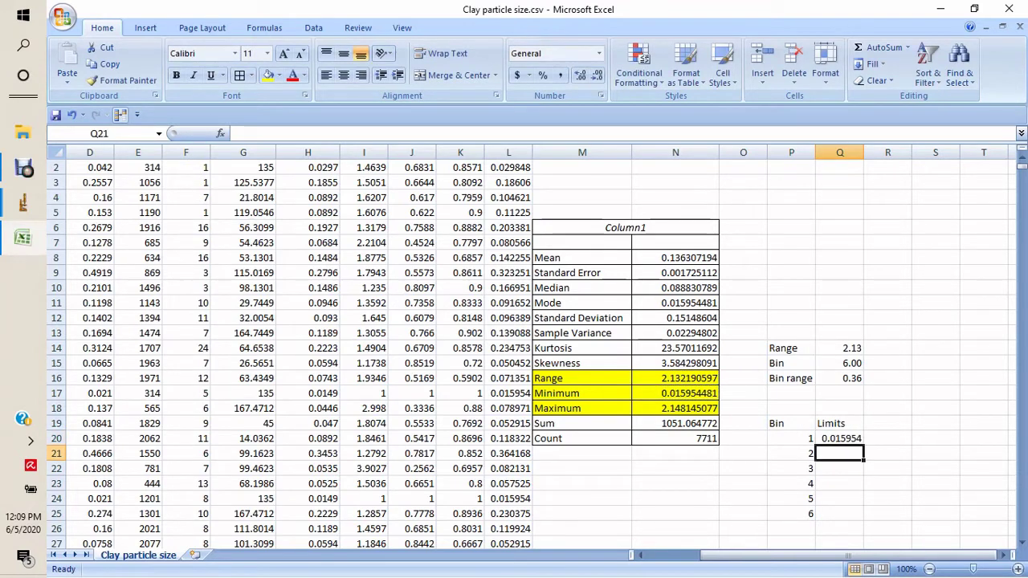
Calculate the second bin limit in Q21 by adding the bin range to the first limit with =Q20+Q16
type("=")
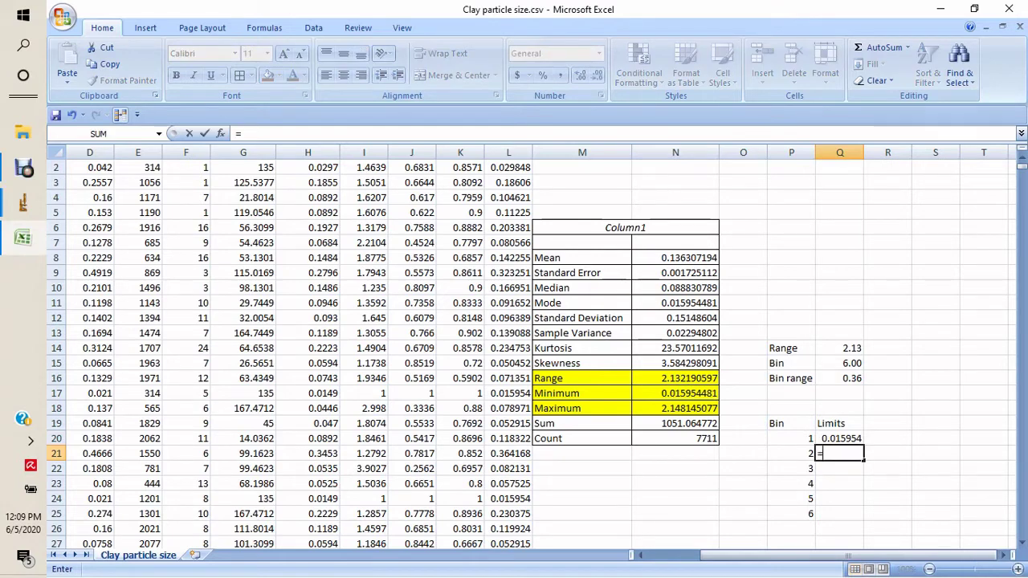
key("Up")
type("+")
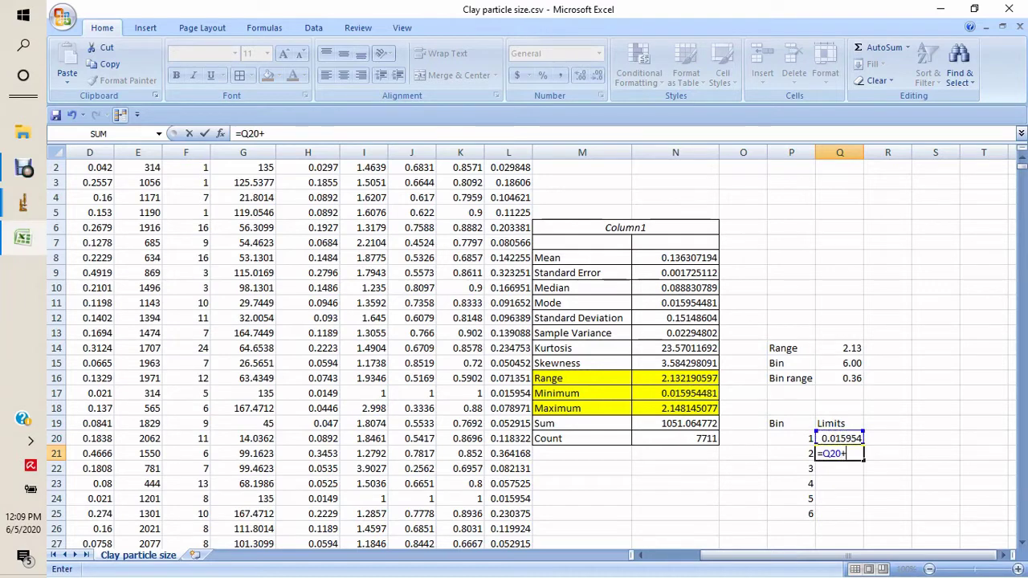
key("Up")
key("Up")
key("Up")
key("Up")
key("Up")
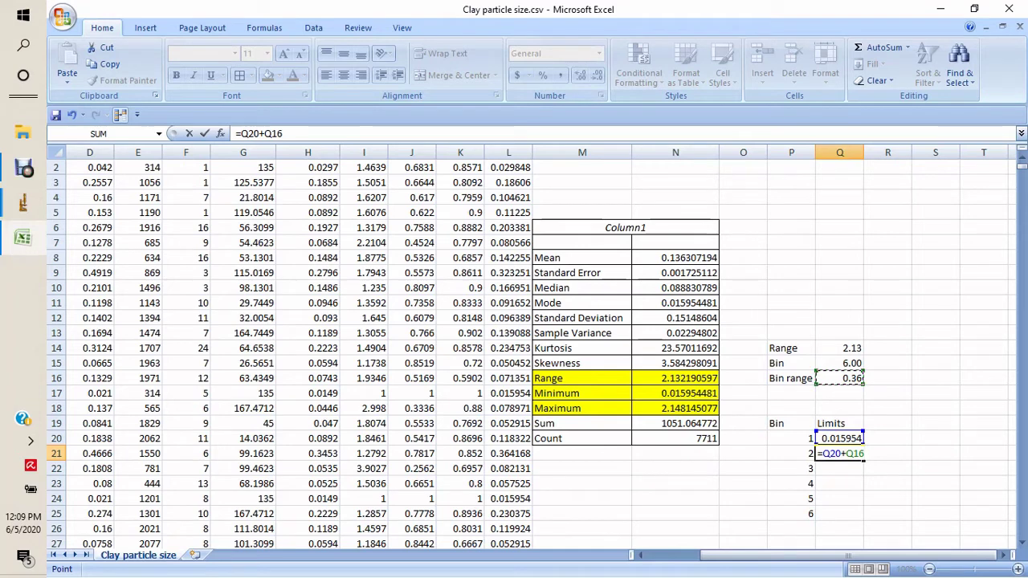
key("Return")
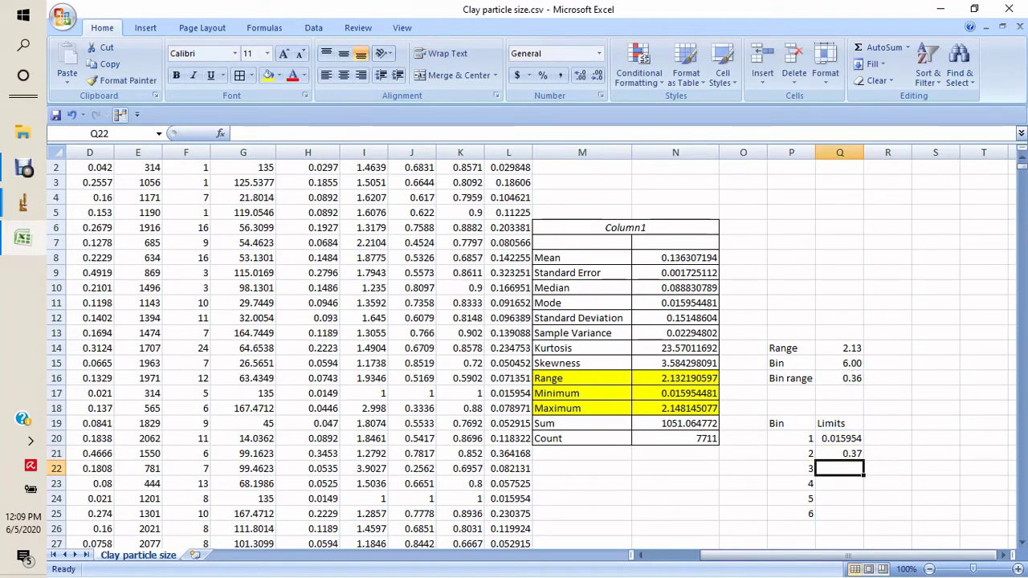
Change the label in P16 to "Bin size"
left_click(791, 379)
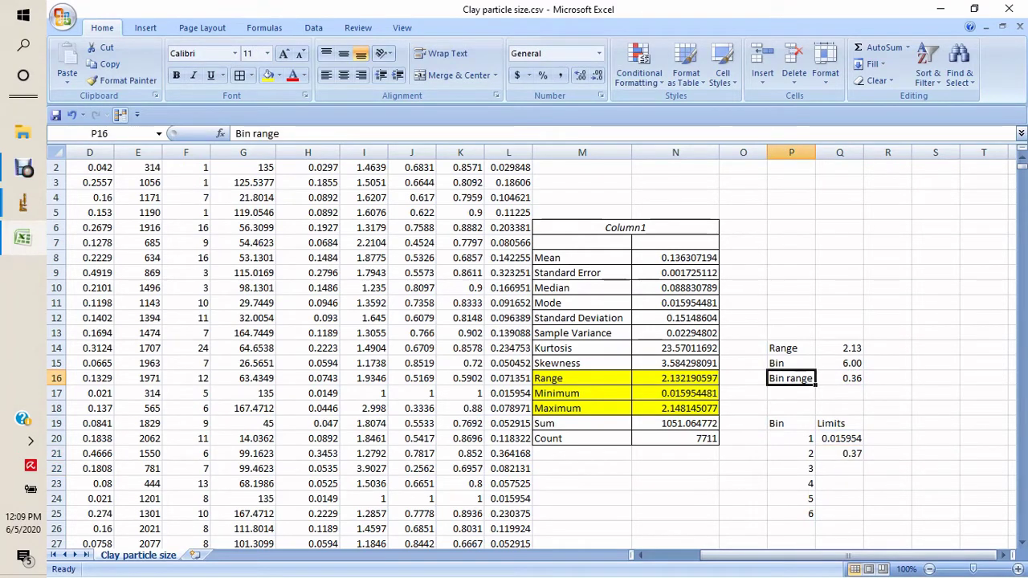
double_click(265, 133)
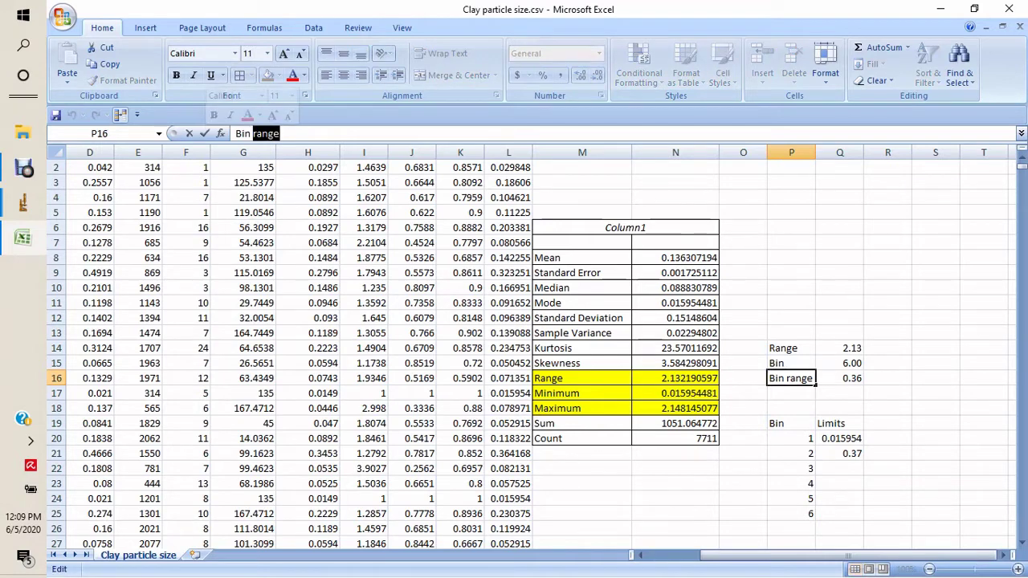
type("size")
key("Return")
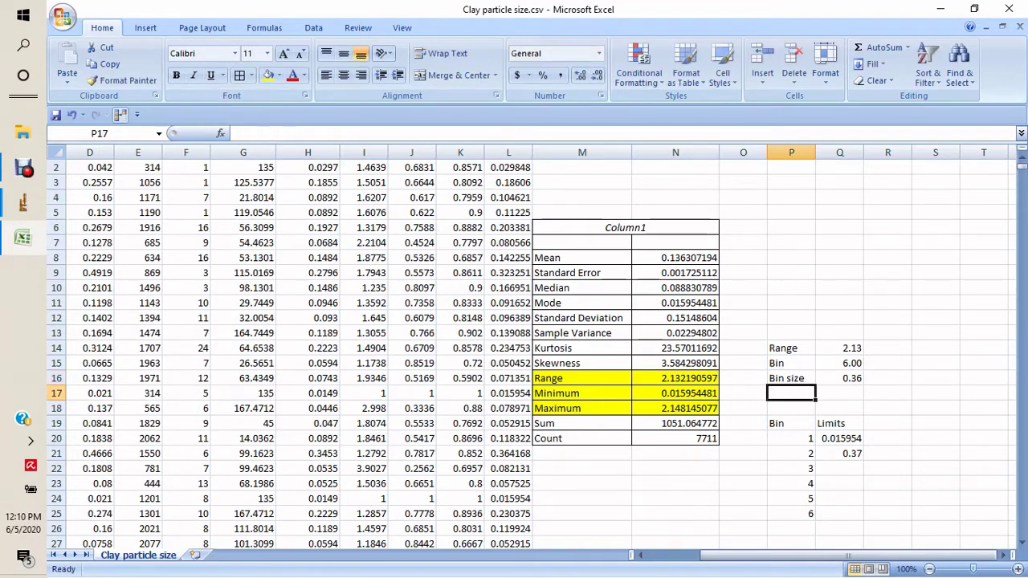
Make the bin size reference in Q21 absolute, giving =Q20+$Q$16, and fill the formula down to Q25
left_click(840, 453)
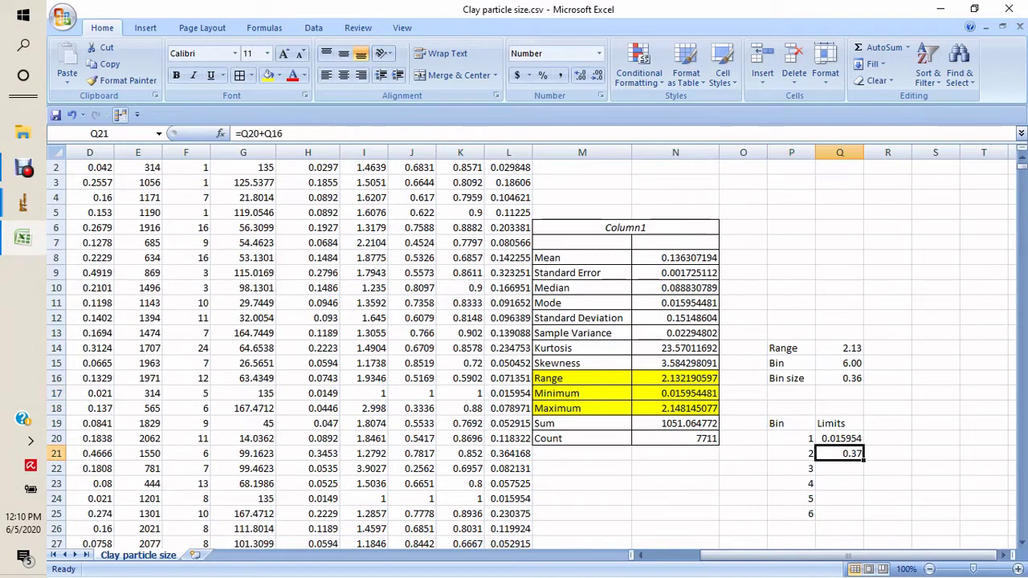
key("F2")
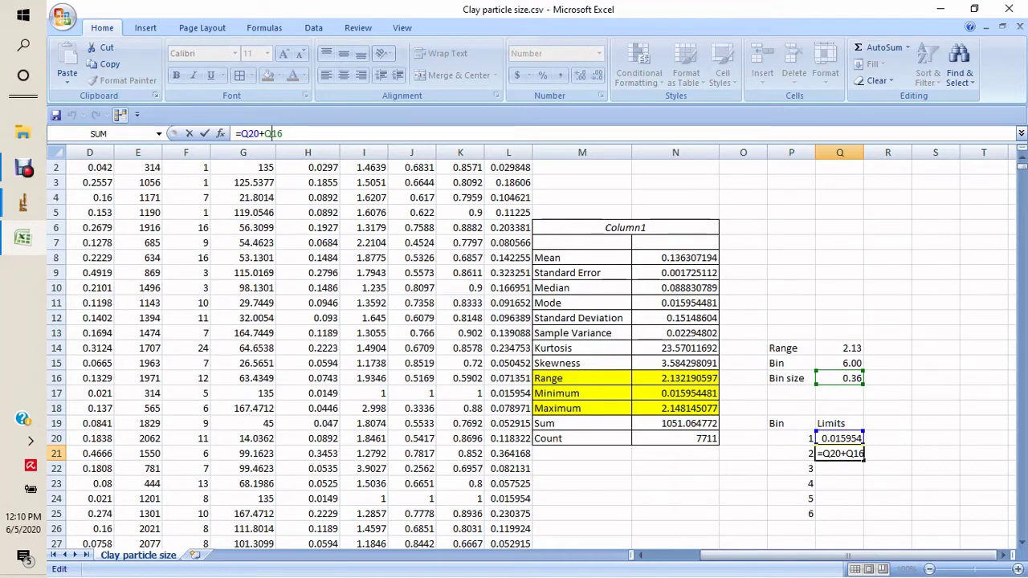
key("F4")
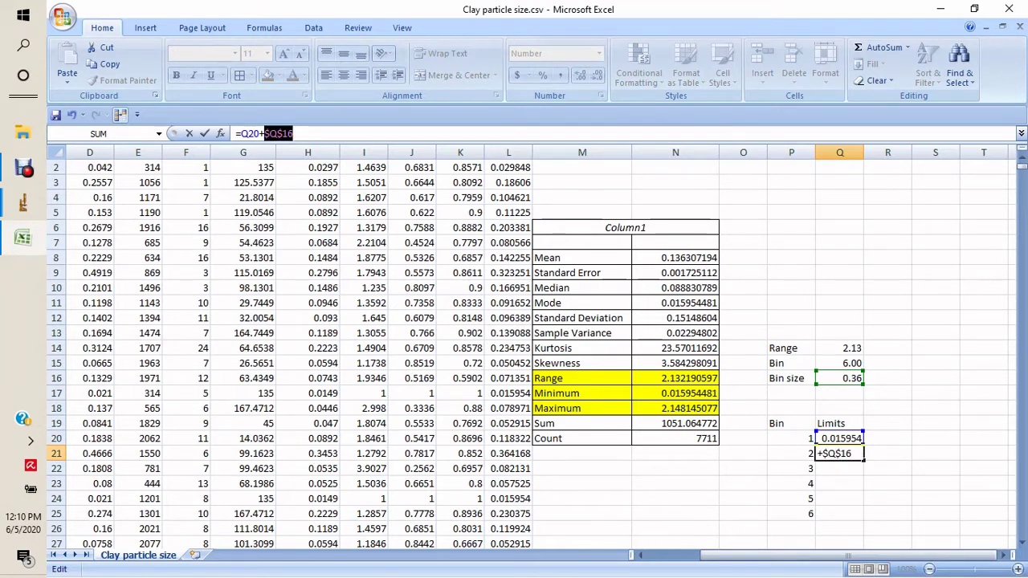
key("Return")
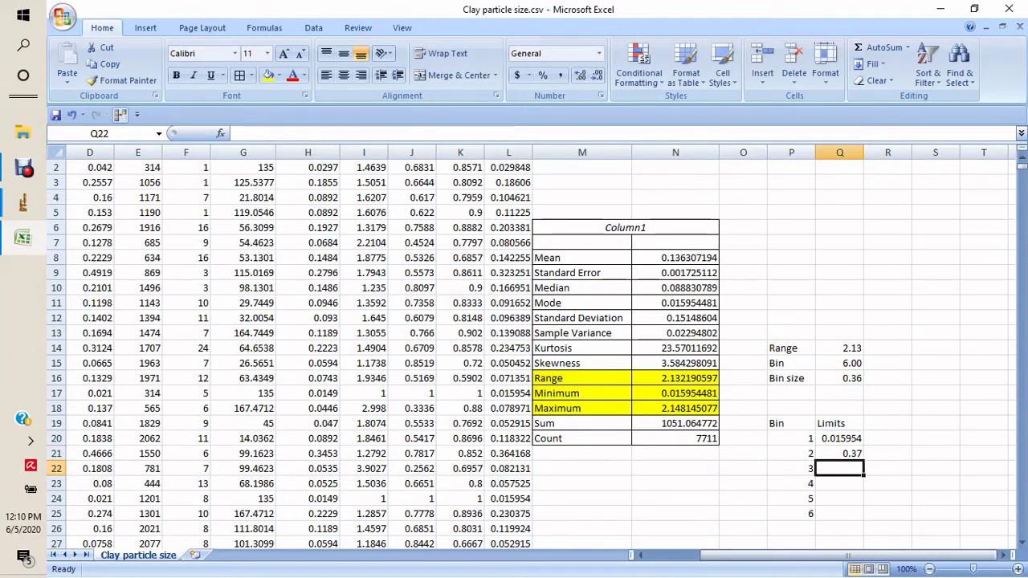
left_click(838, 453)
left_click_drag(886, 468, 886, 498)
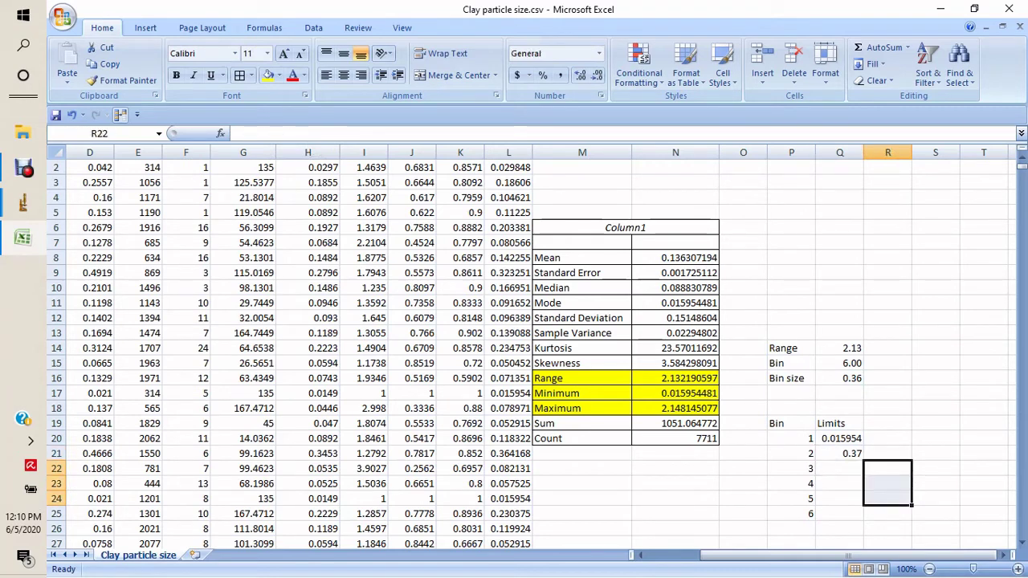
left_click(838, 453)
left_click_drag(864, 460, 864, 521)
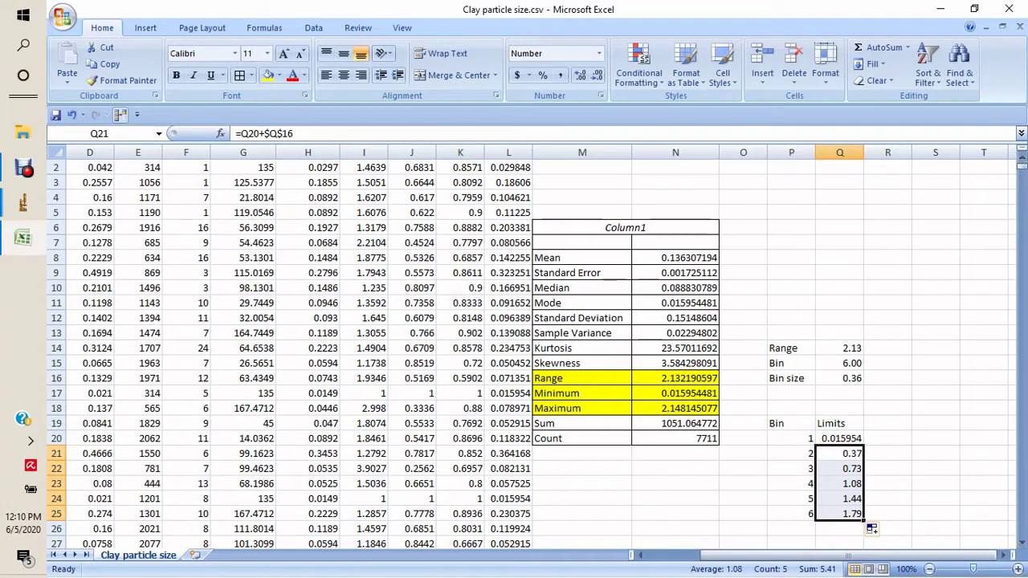
Apply all borders to the bin limits table P19:Q25
left_click_drag(791, 423, 839, 514)
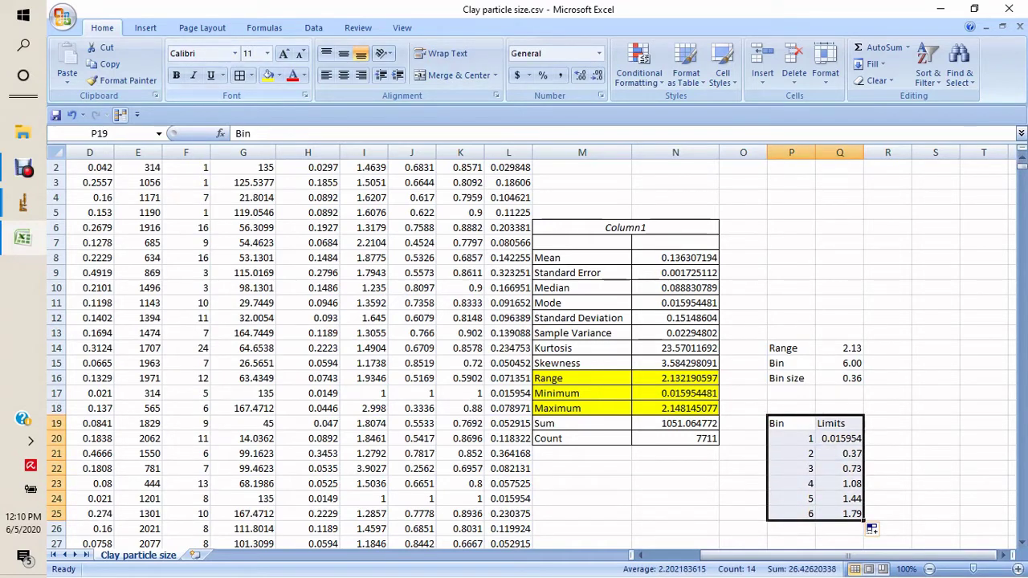
left_click(239, 74)
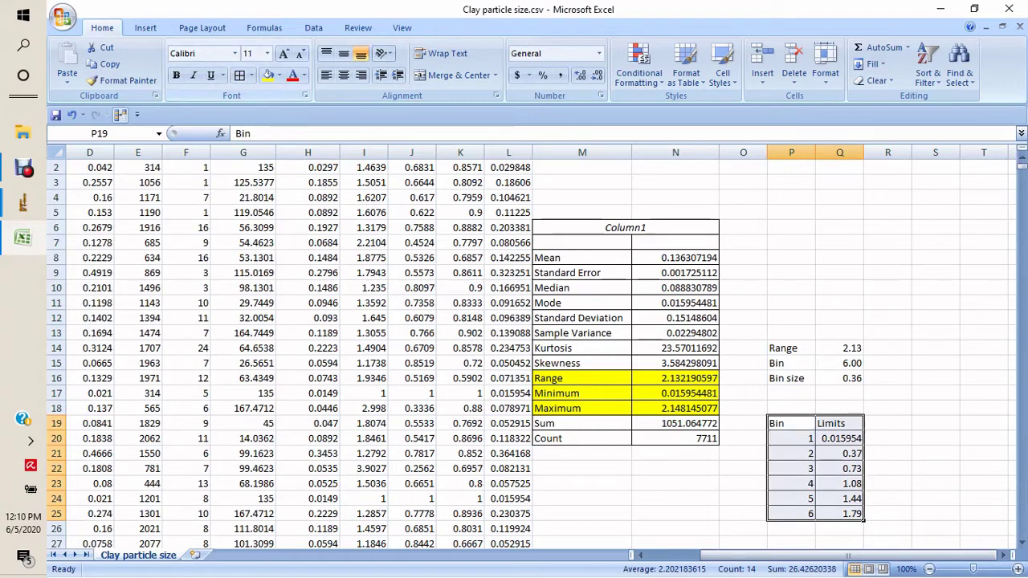
Start a Histogram data analysis using the diameter values L2:L7712 as the input range
scroll(513, 345, "right", 3)
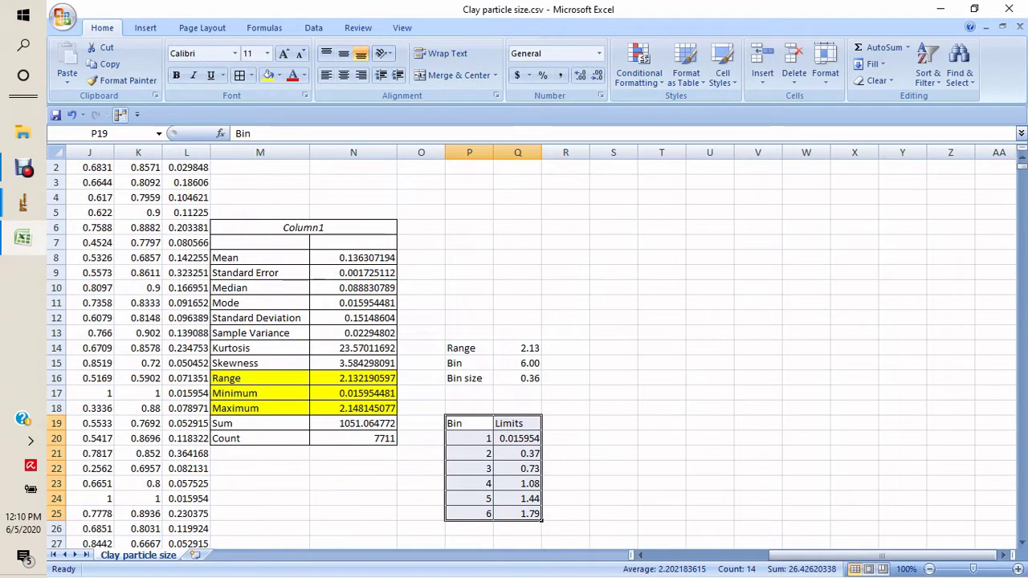
left_click(313, 27)
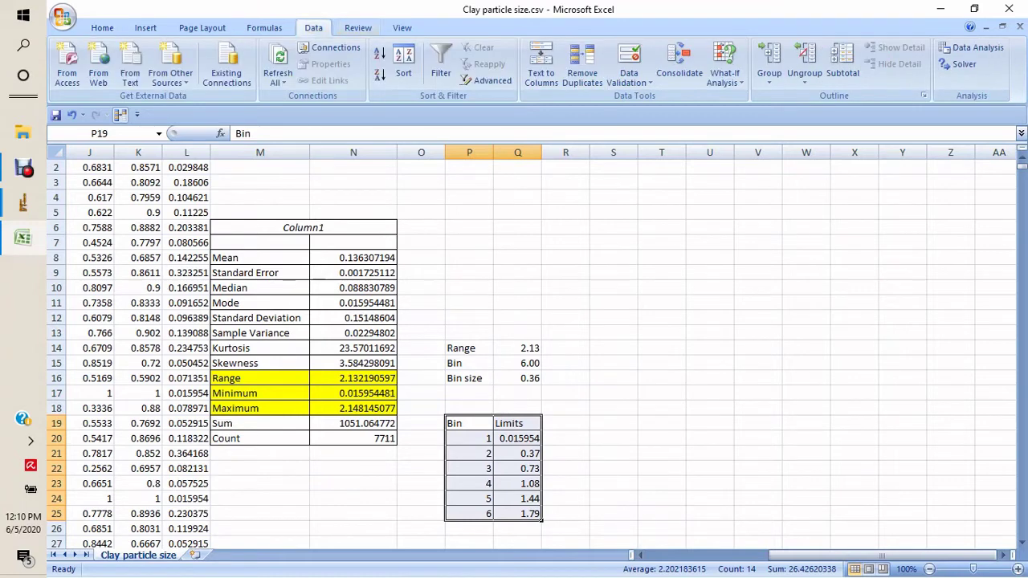
left_click(971, 48)
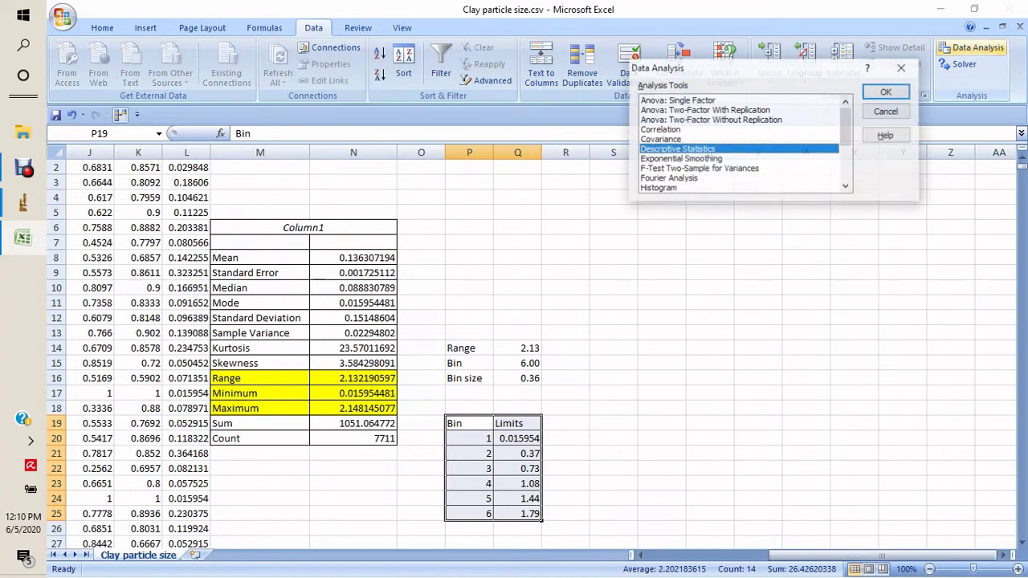
left_click(658, 188)
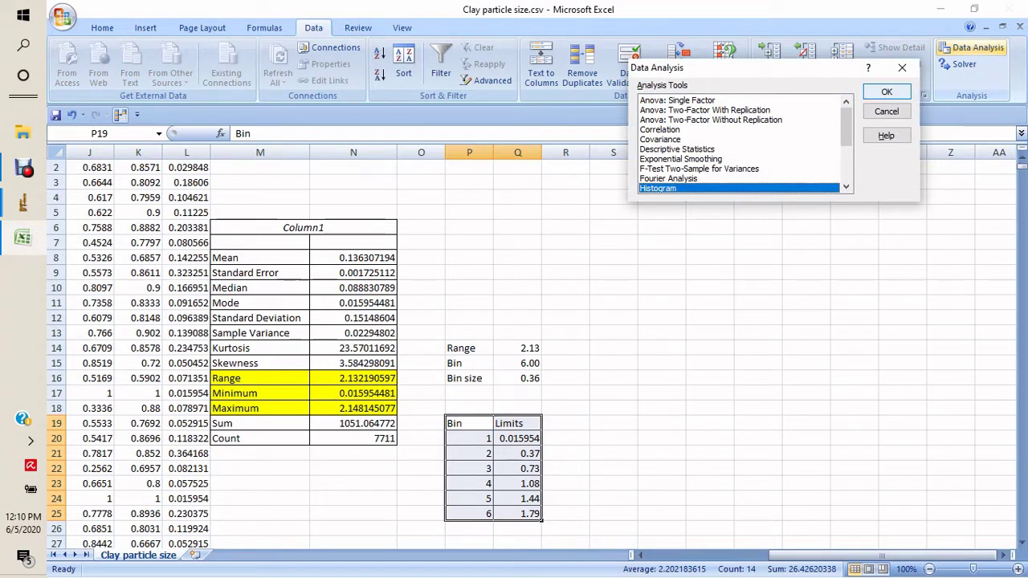
left_click(886, 91)
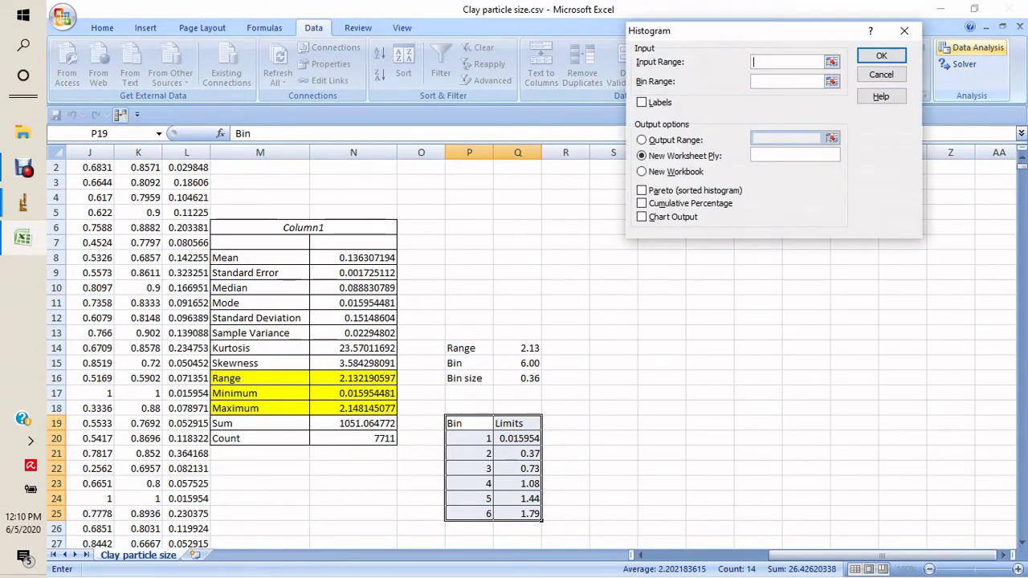
left_click(186, 167)
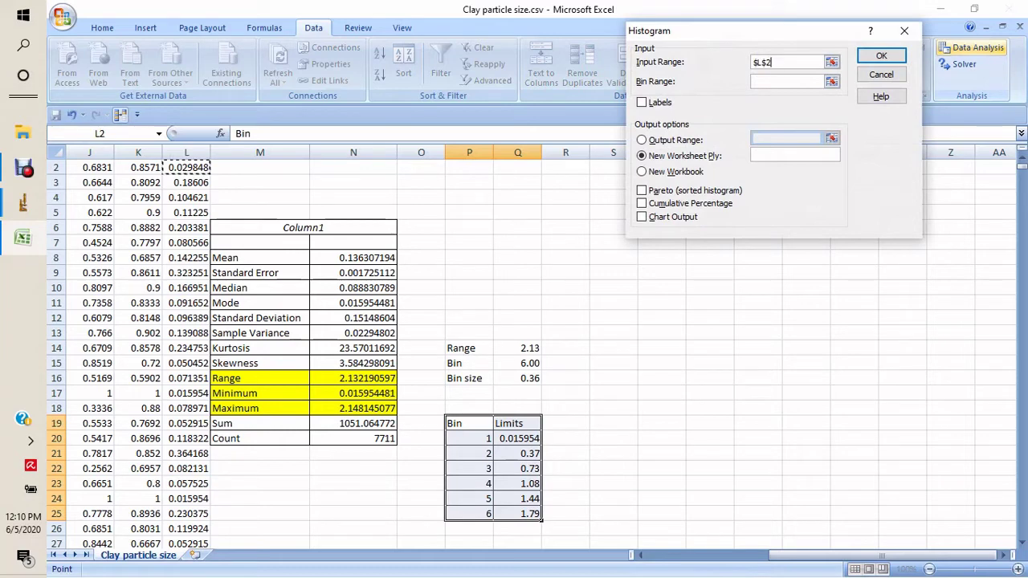
key("Up")
key("Down")
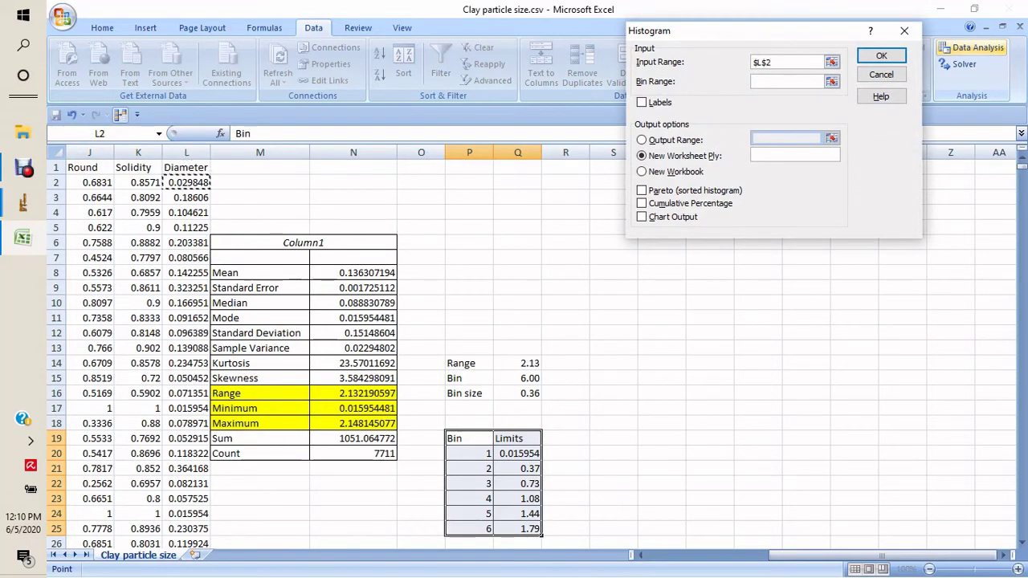
key("ctrl+shift+Down")
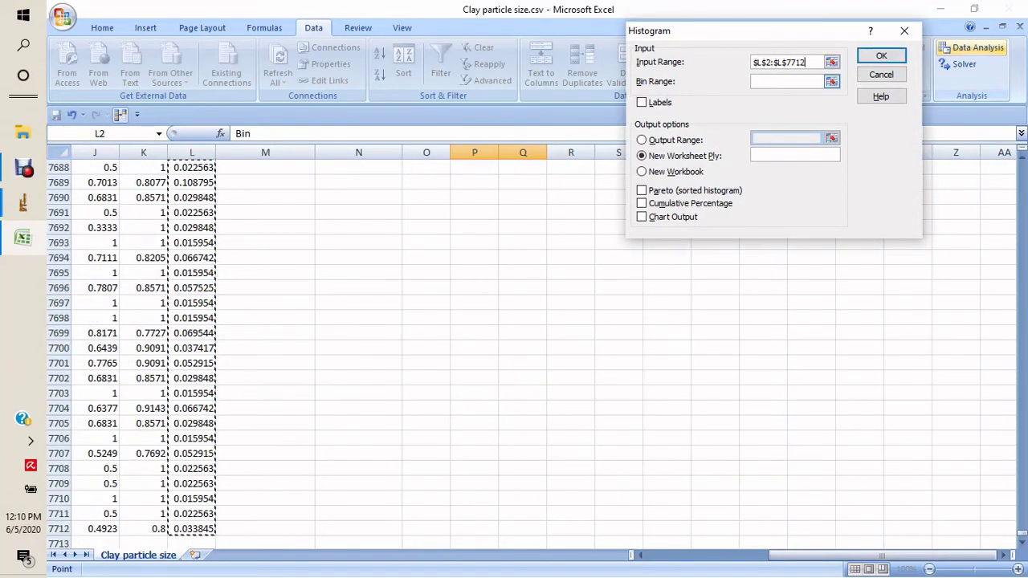
Set the histogram's bin range to the bin limits Q20:Q25
left_click(786, 81)
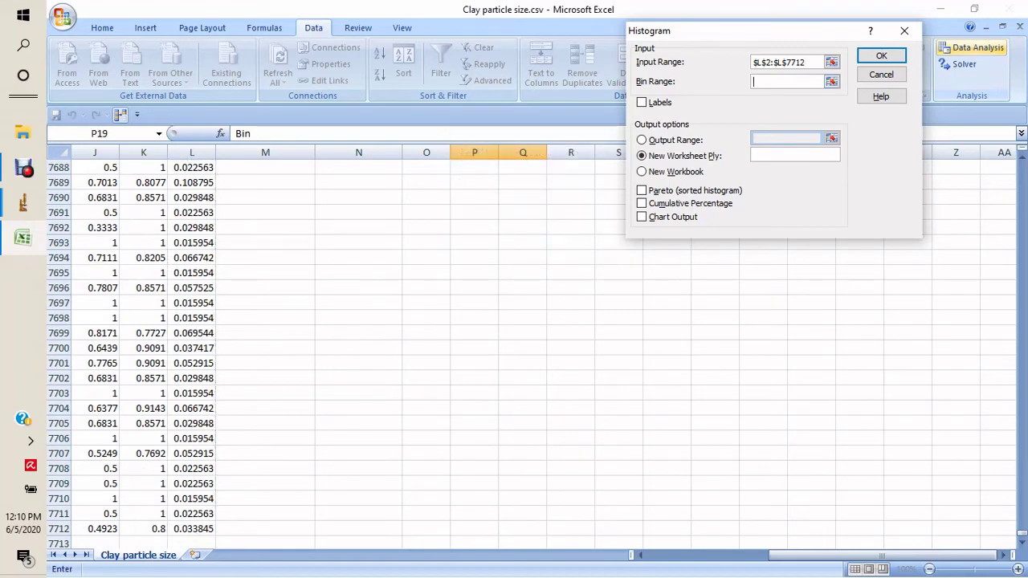
left_click_drag(1021, 533, 1022, 152)
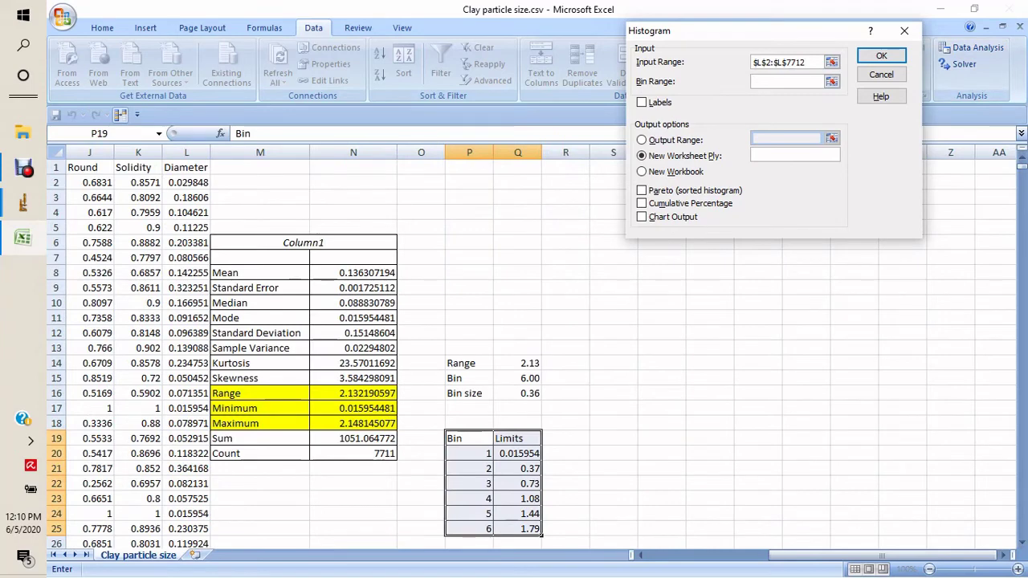
left_click_drag(518, 453, 518, 529)
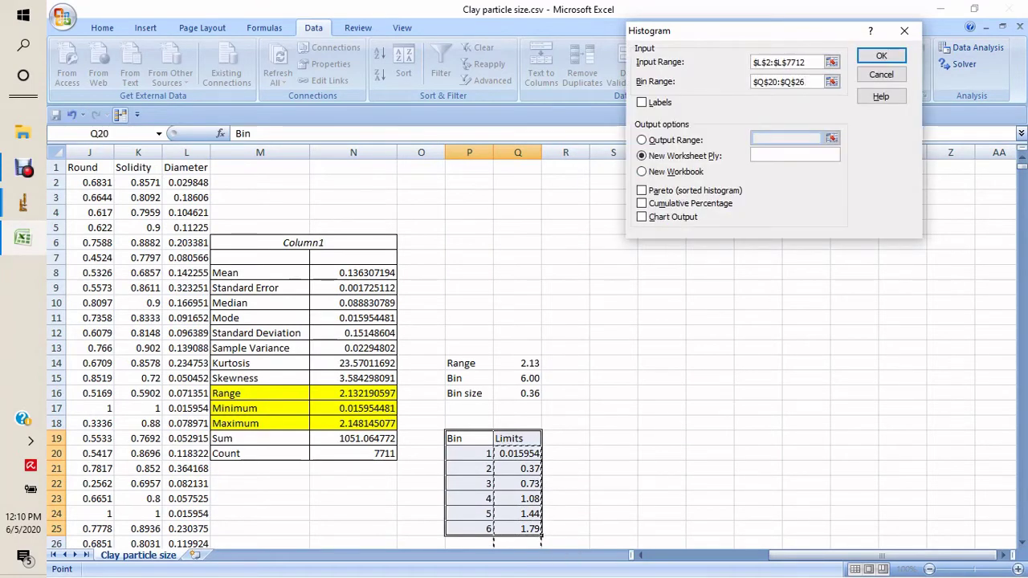
Generate the histogram with its output range at S4, including cumulative percentage and chart output
left_click(641, 139)
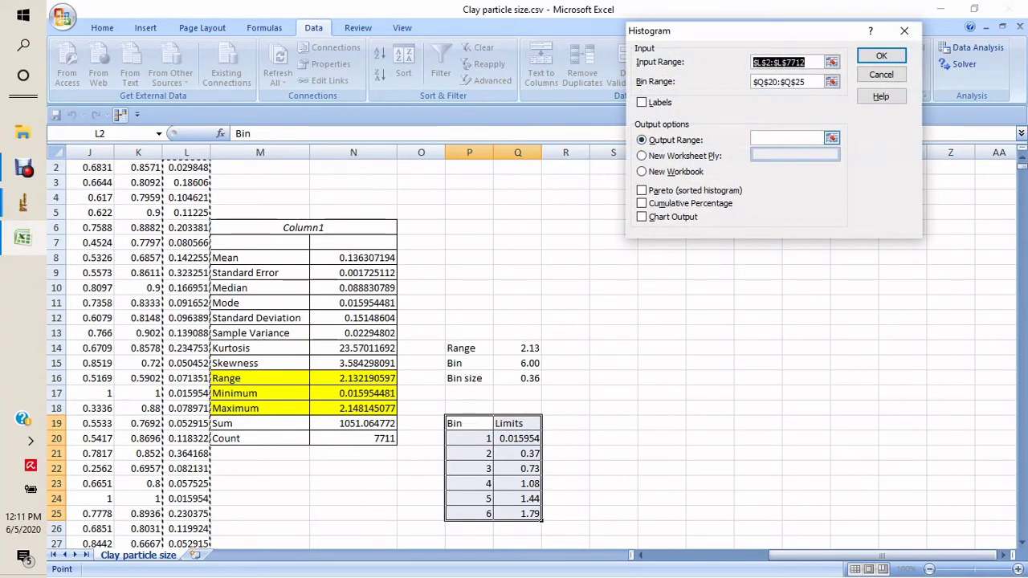
left_click(787, 138)
left_click(565, 197)
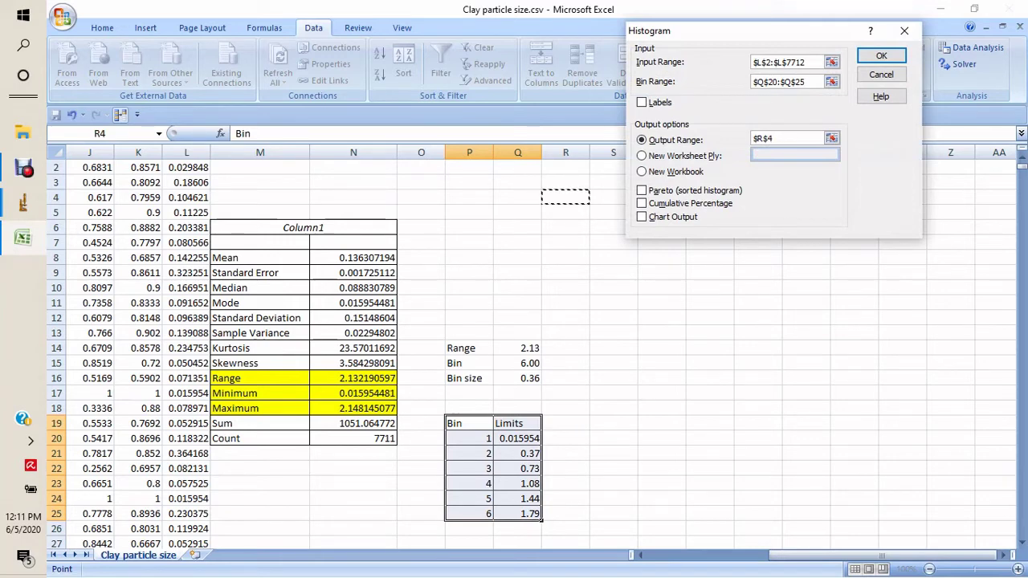
left_click(607, 196)
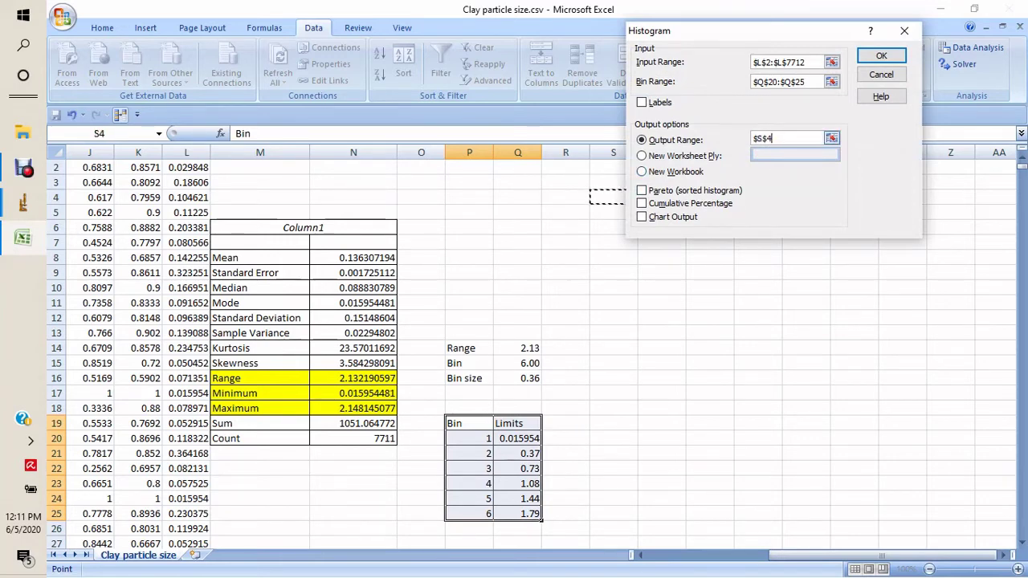
left_click(640, 203)
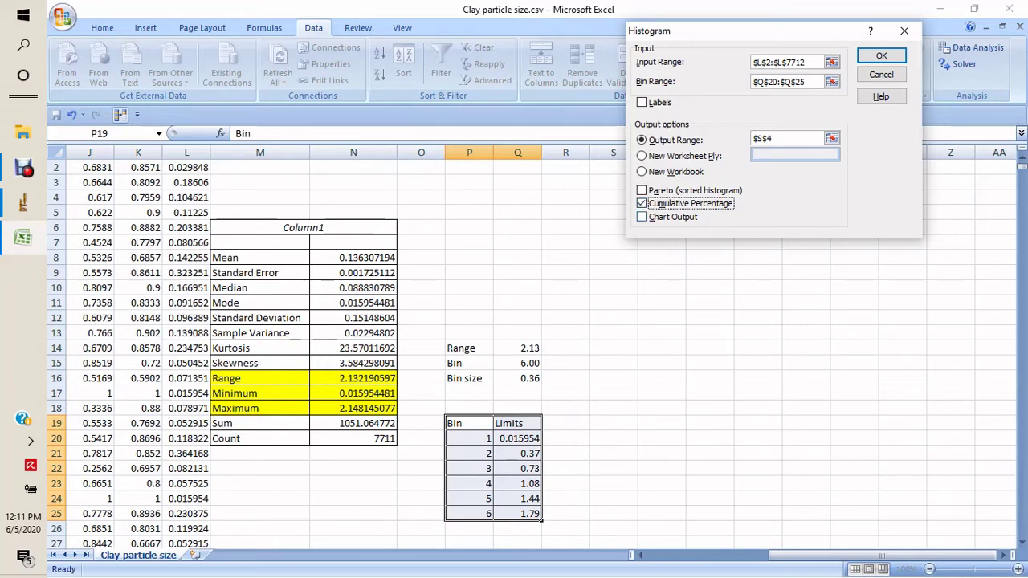
left_click(642, 216)
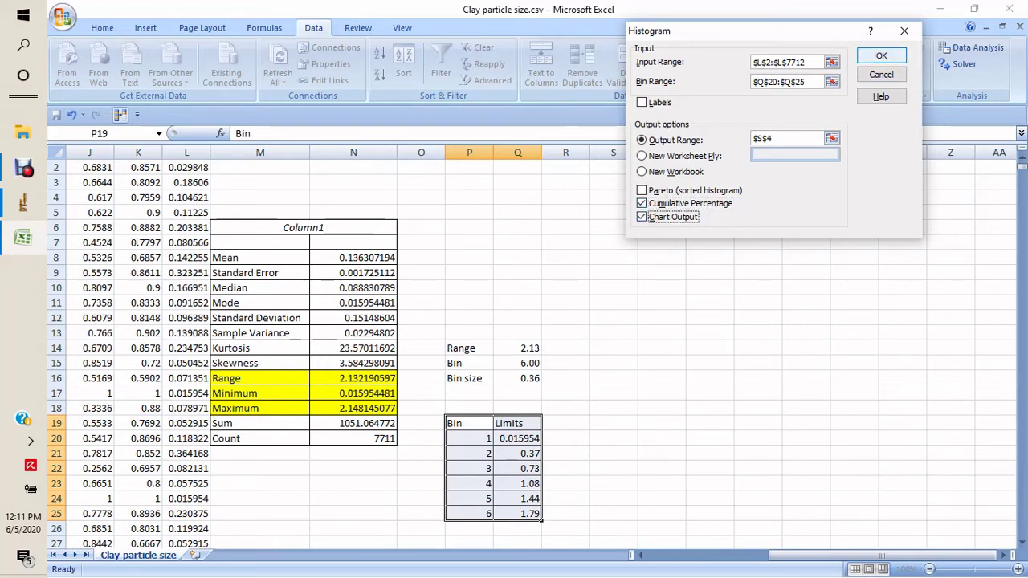
left_click(881, 55)
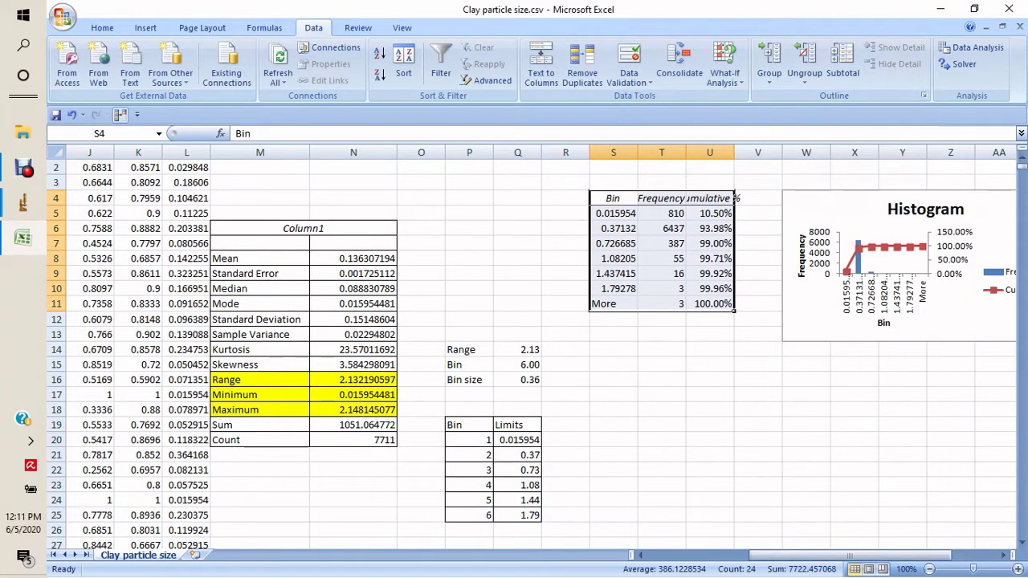
Apply all borders to the frequency table S4:U11 and widen columns S, T and U to fit their contents
left_click(102, 27)
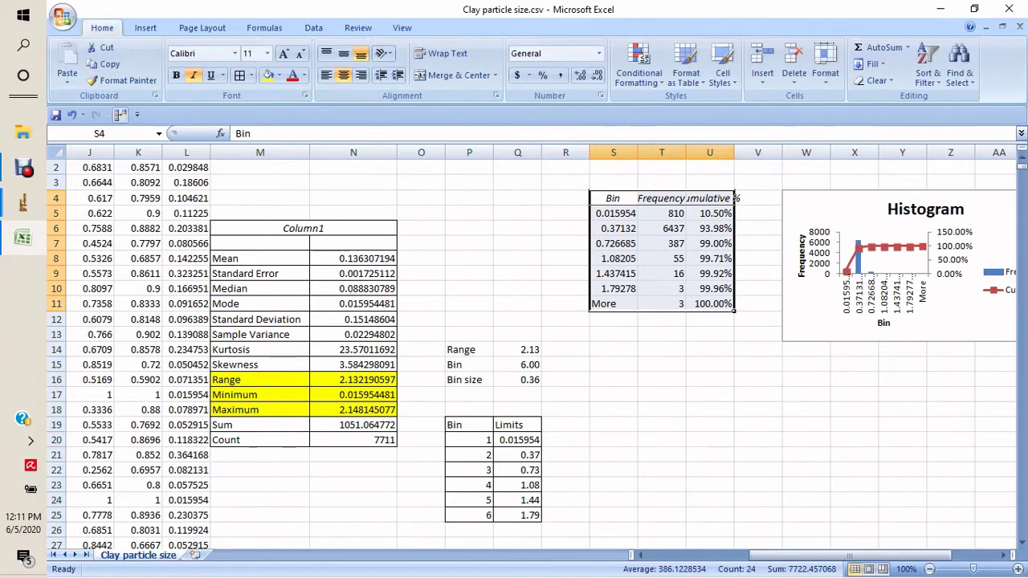
left_click(239, 75)
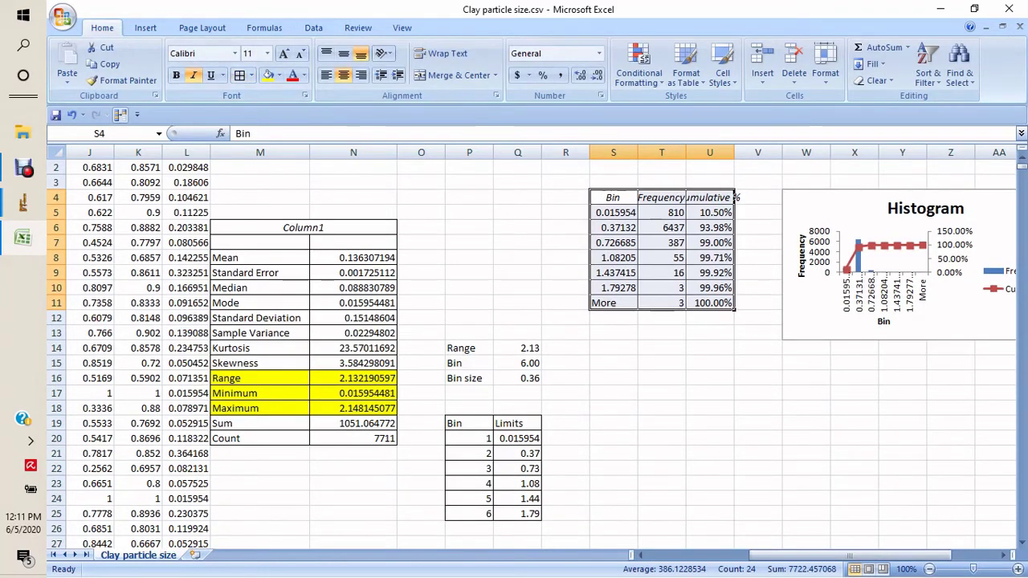
double_click(638, 153)
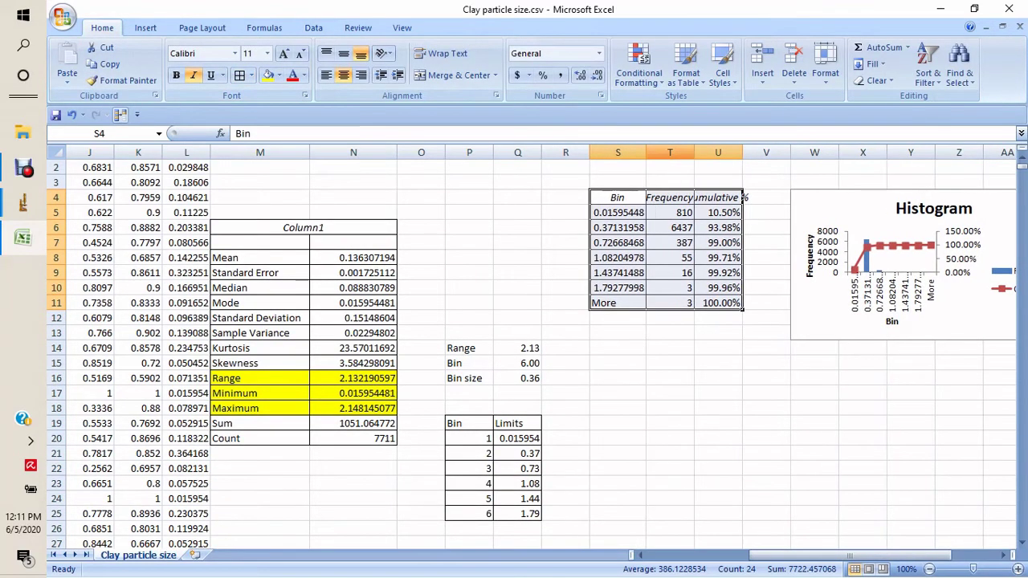
double_click(693, 153)
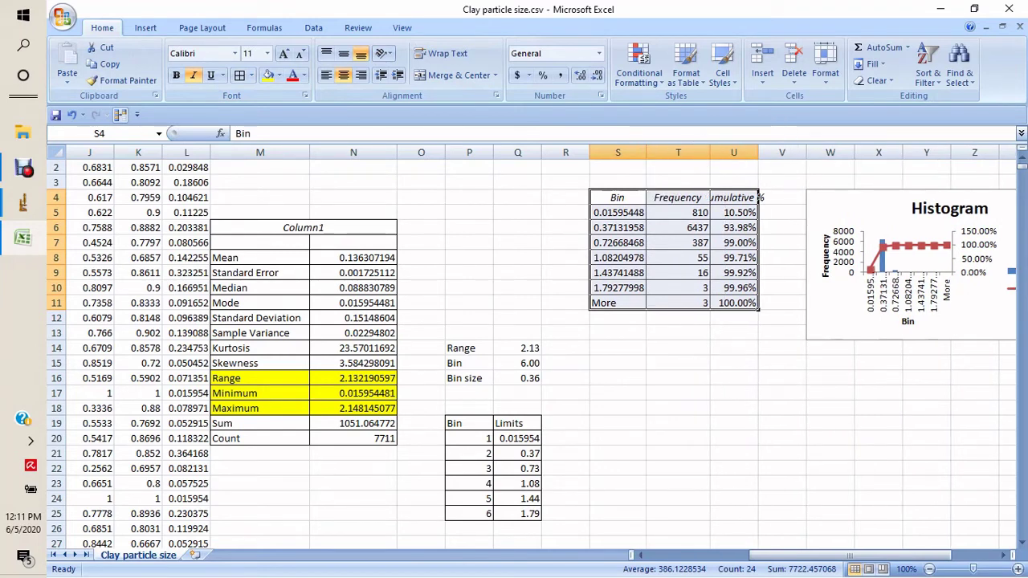
left_click_drag(757, 153, 773, 152)
Enlarge the histogram chart to span about columns W to AE and rows 4 to 20, and deselect it
left_click_drag(898, 554, 942, 555)
left_click(811, 213)
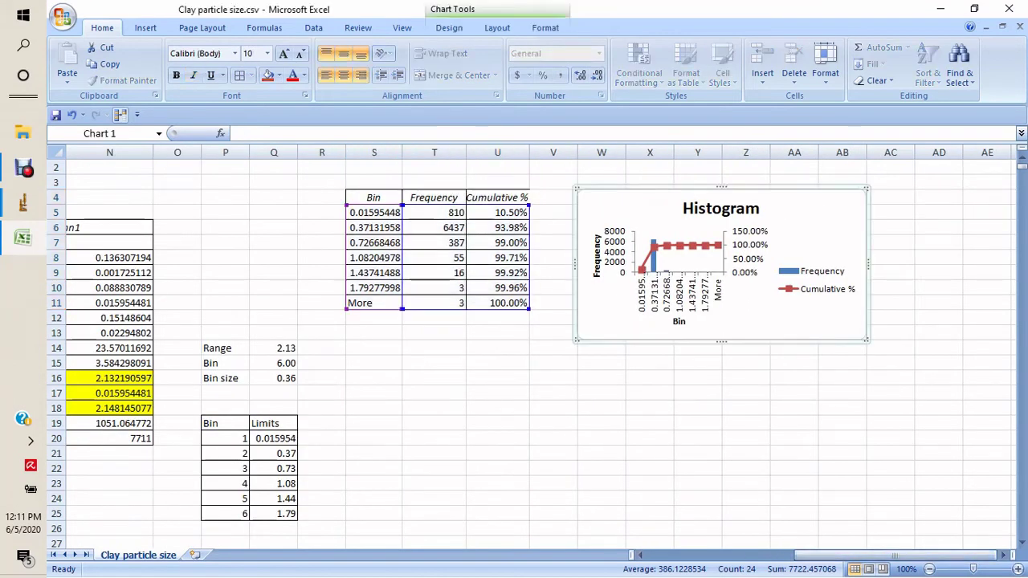
left_click_drag(866, 340, 193, 444)
mouse_move(872, 555)
left_mouse_down()
mouse_move(732, 554)
mouse_move(863, 555)
left_mouse_up()
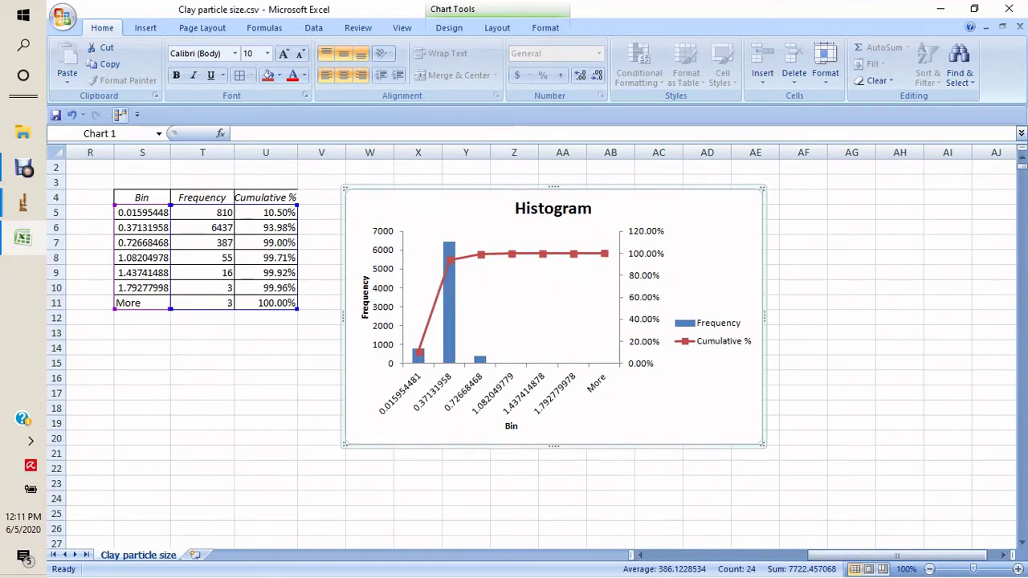
mouse_move(450, 260)
left_click(201, 393)
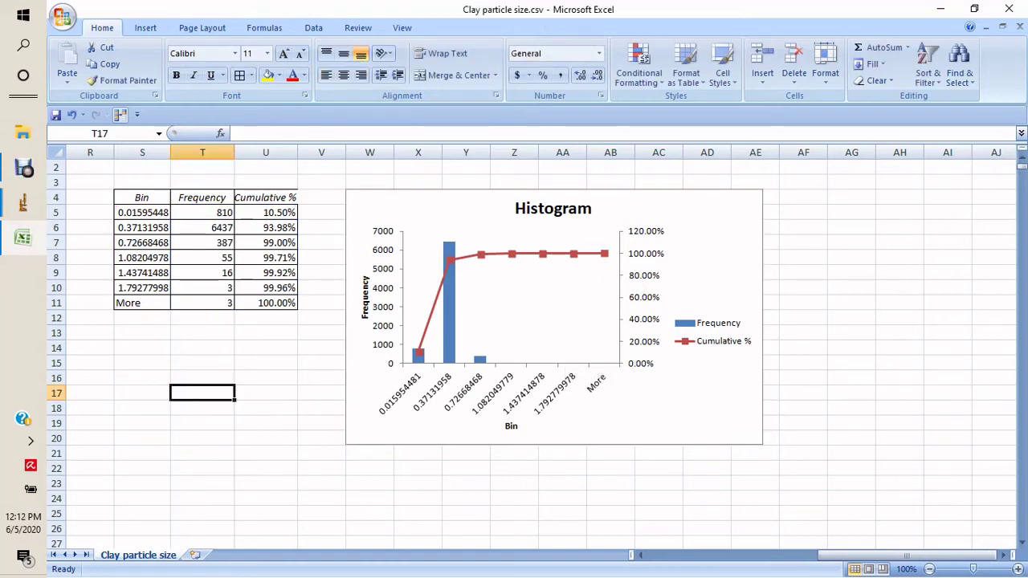
Change the chart title to "Particle Size Distribution"
left_click(552, 207)
left_click(515, 208)
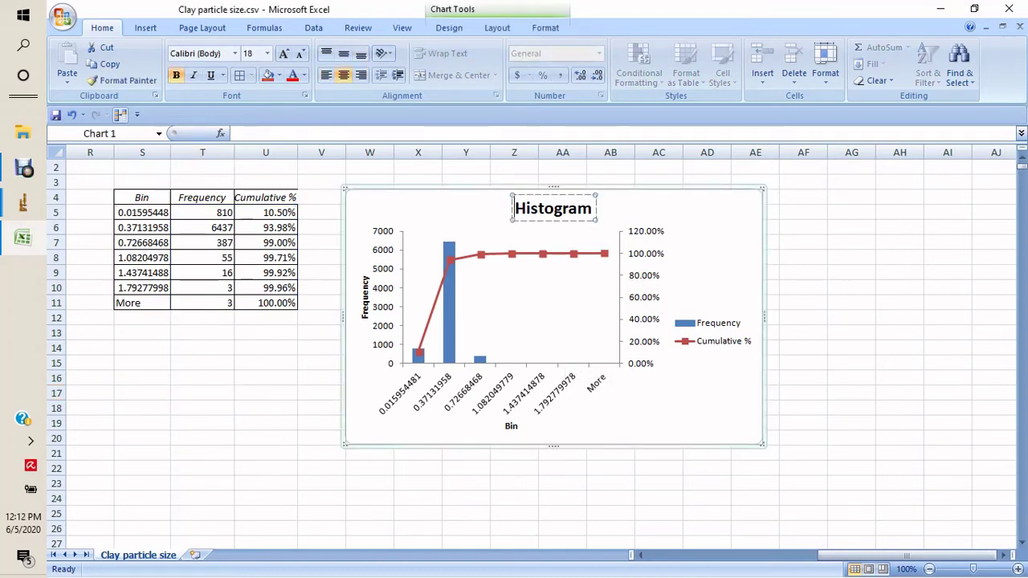
type("Particle")
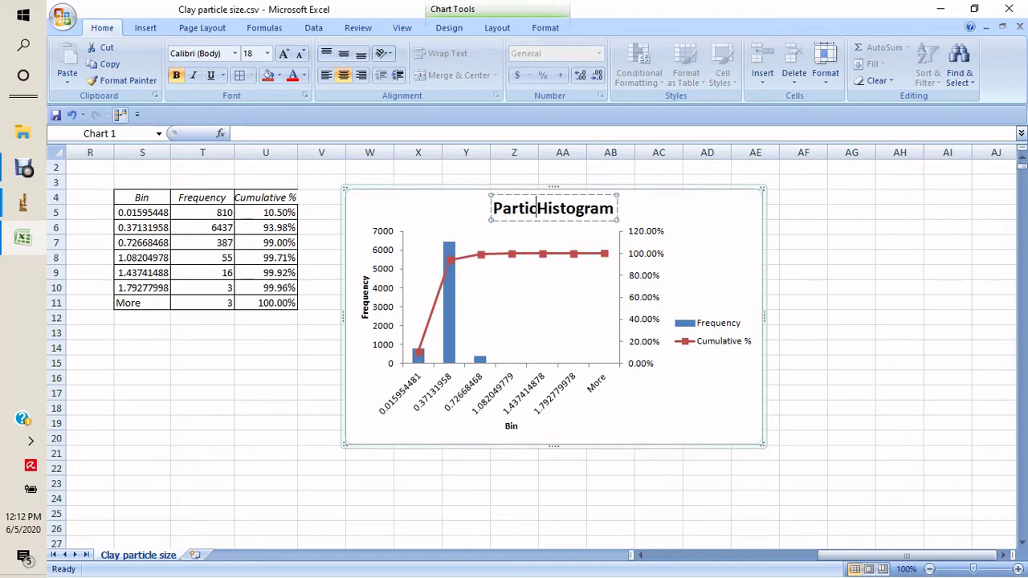
type(" Siz")
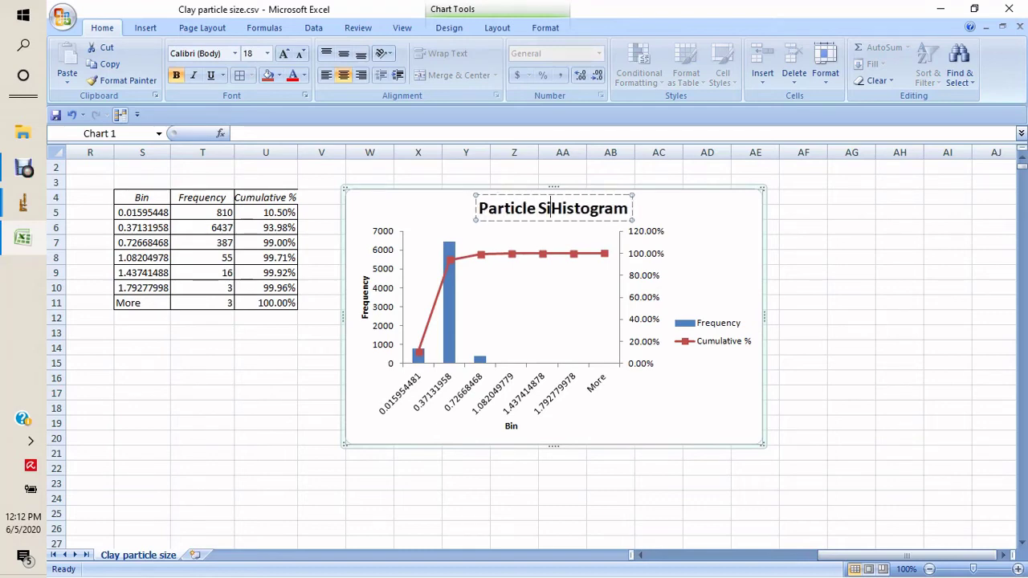
type("e Distr")
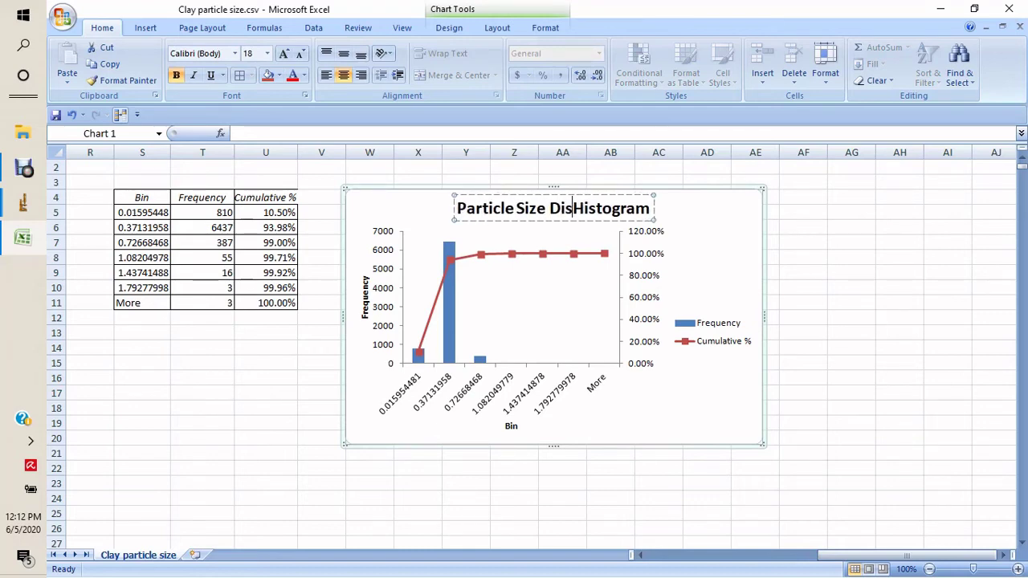
type("ibution")
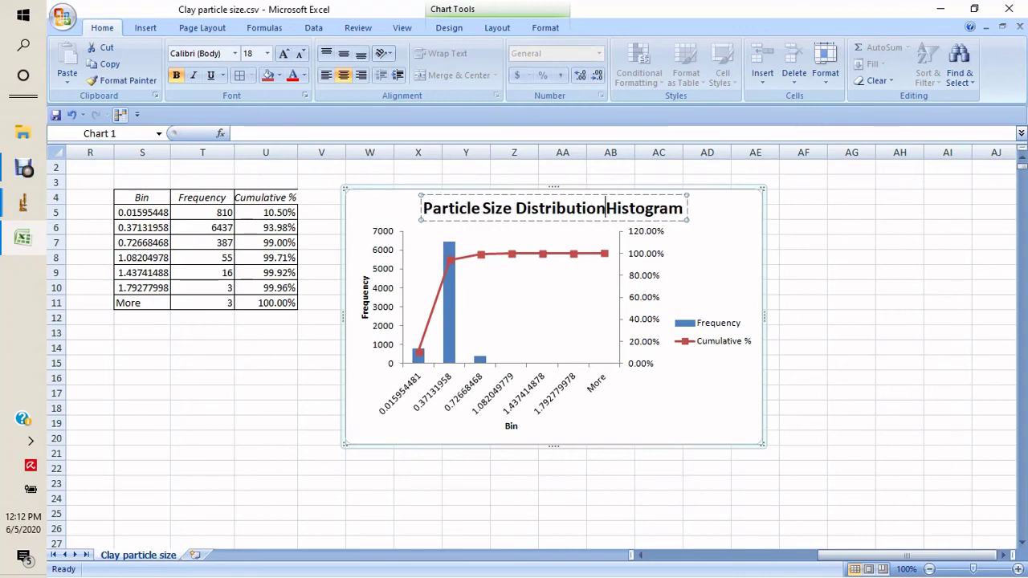
key("Delete")
key("Delete")
key("Delete")
key("Delete")
key("Delete")
key("Delete")
key("Delete")
key("Delete")
key("Delete")
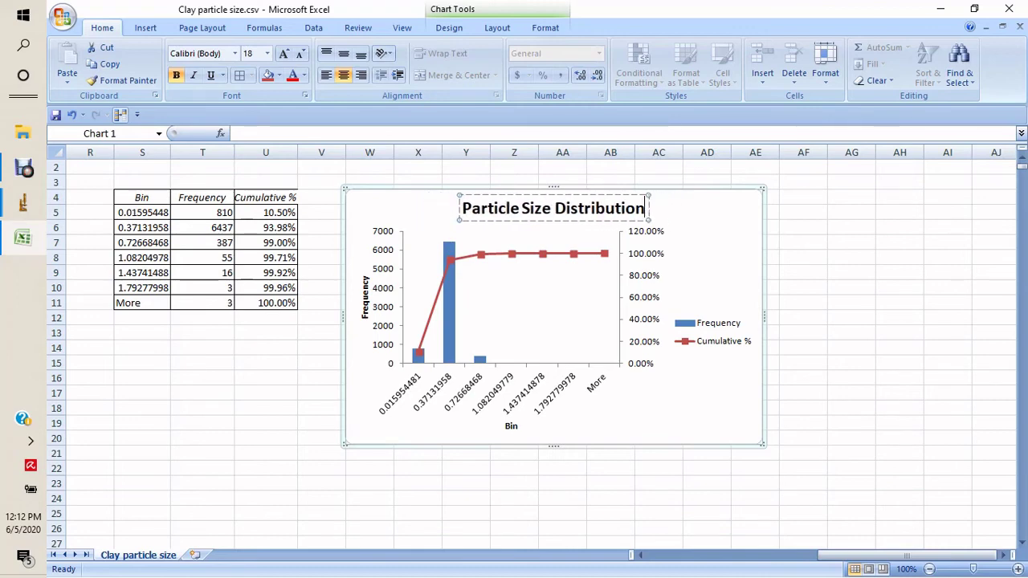
Change the chart's horizontal axis title to "Particle Diameter (mm)"
left_click(512, 426)
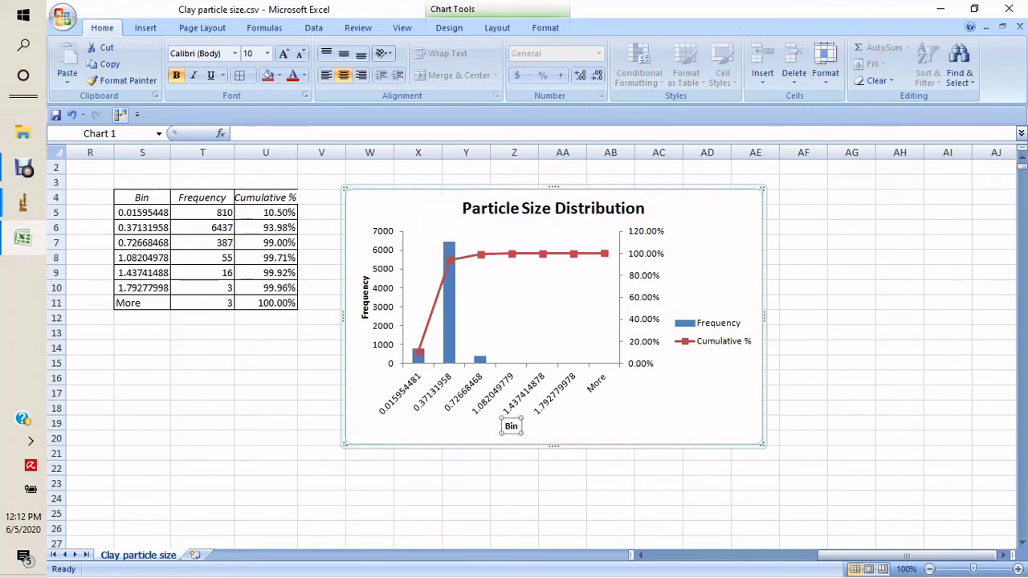
key("BackSpace")
key("BackSpace")
key("BackSpace")
type("Particle")
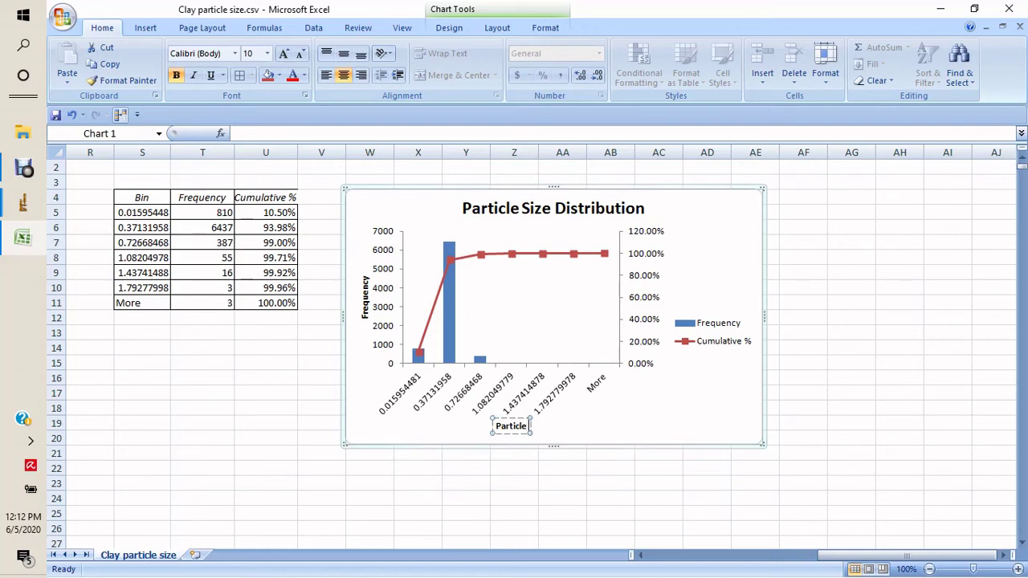
type(" Diameter")
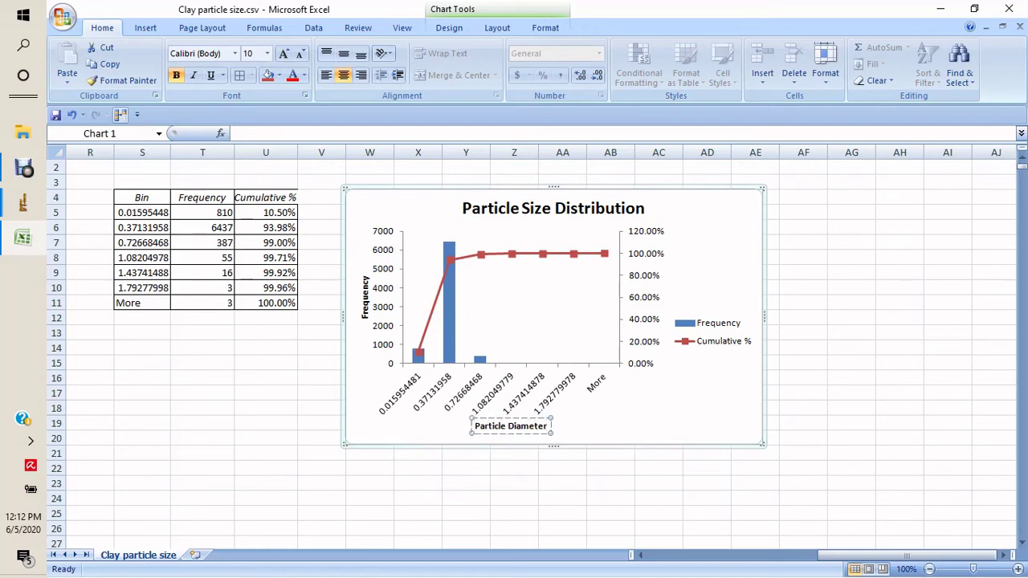
type(" (mm)")
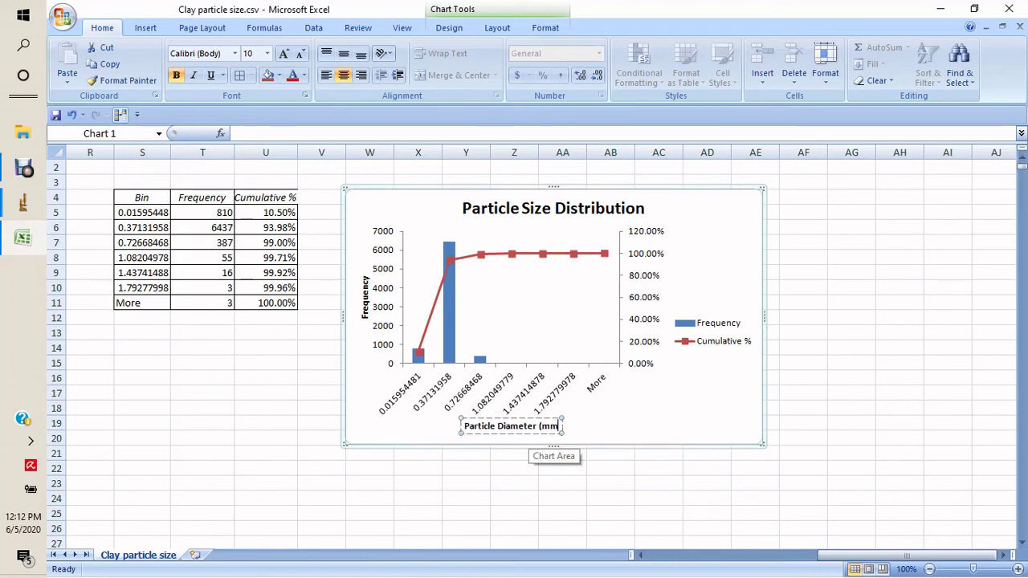